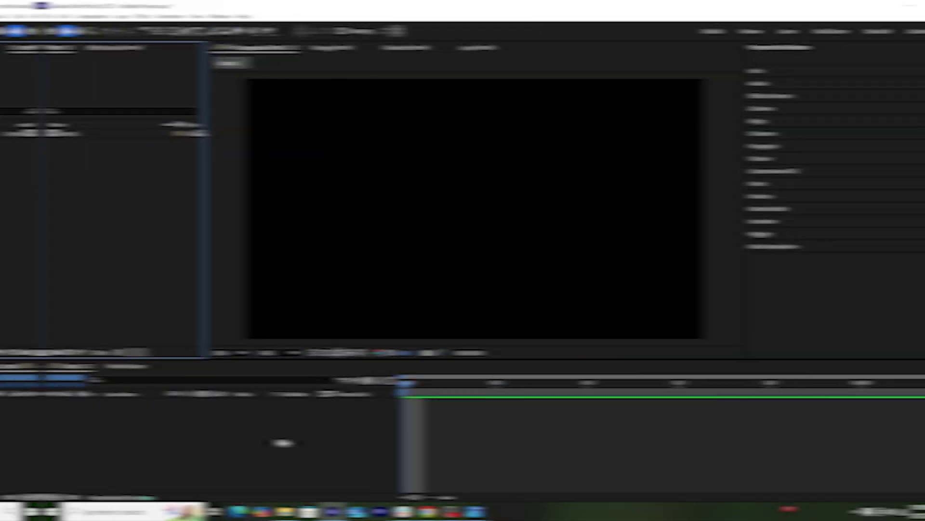
Create a solid layer filled with the pale yellow colour FFF8E5 as the composition background.
right_click(241, 437)
mouse_move(358, 321)
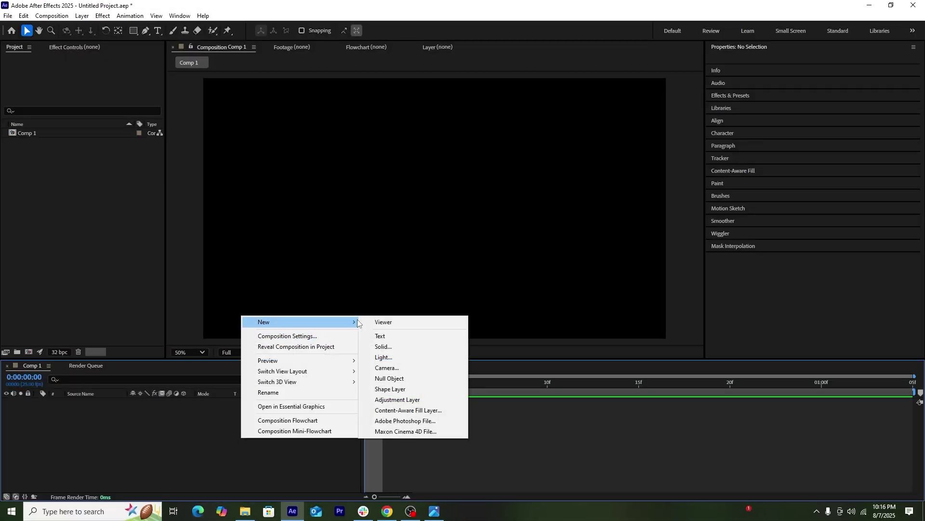
left_click(400, 347)
left_click(455, 328)
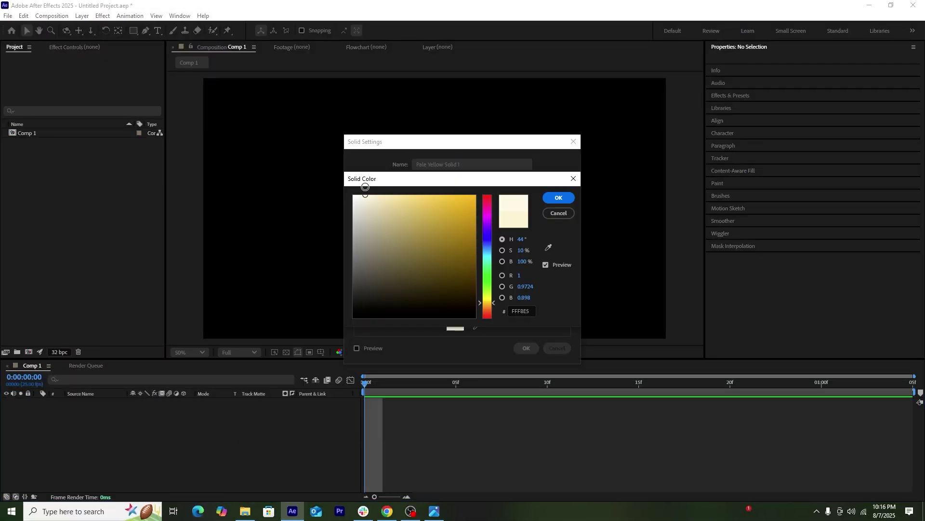
left_click(559, 198)
left_click(527, 348)
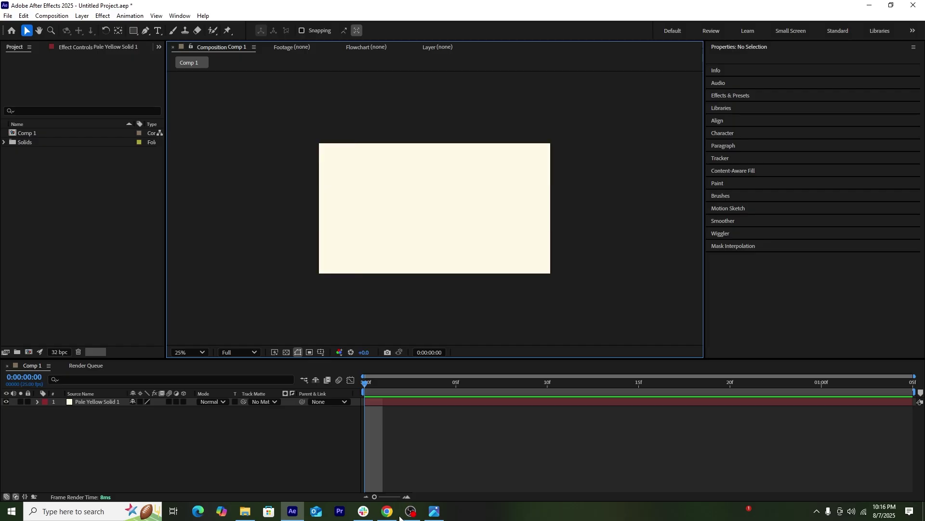
Import Paper Texture 02.jpg and layer it above the solid with Multiply blending, scaled to 48%.
left_click(392, 515)
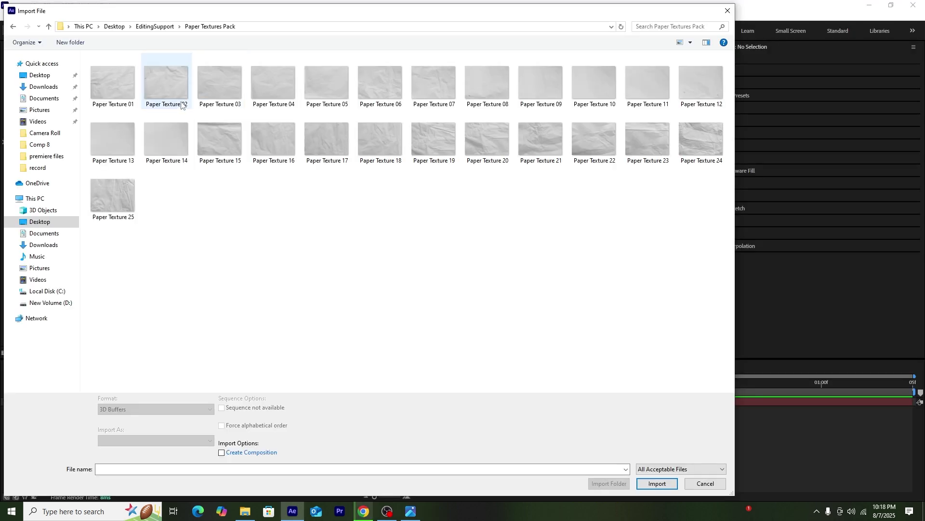
double_click(181, 105)
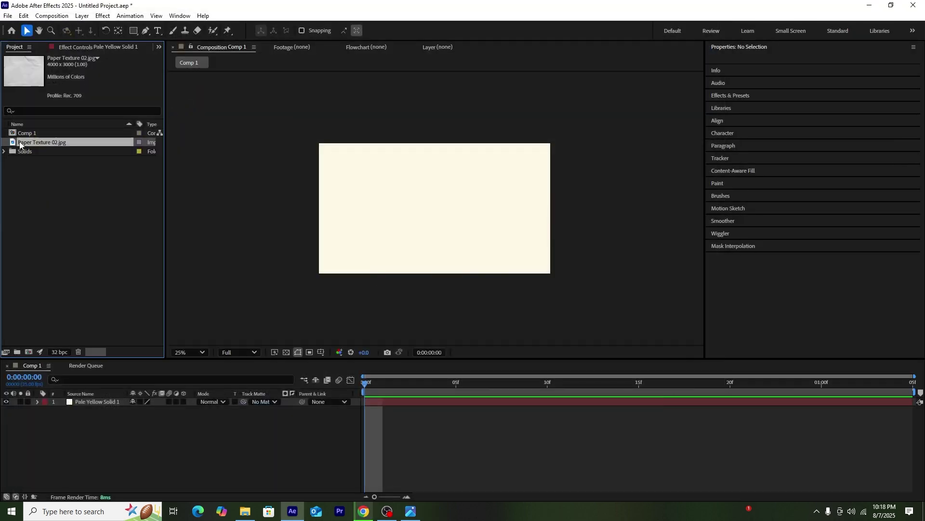
left_click_drag(26, 146, 125, 400)
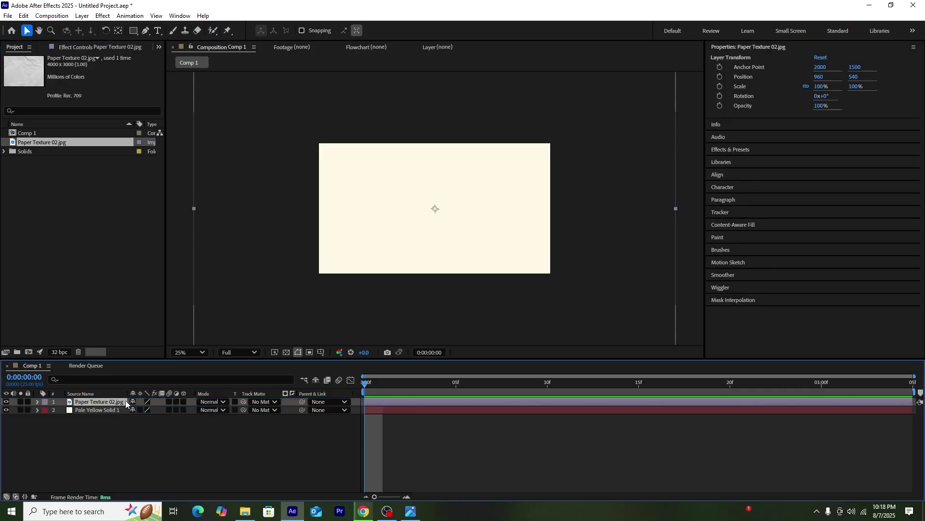
left_click(209, 402)
left_click(264, 124)
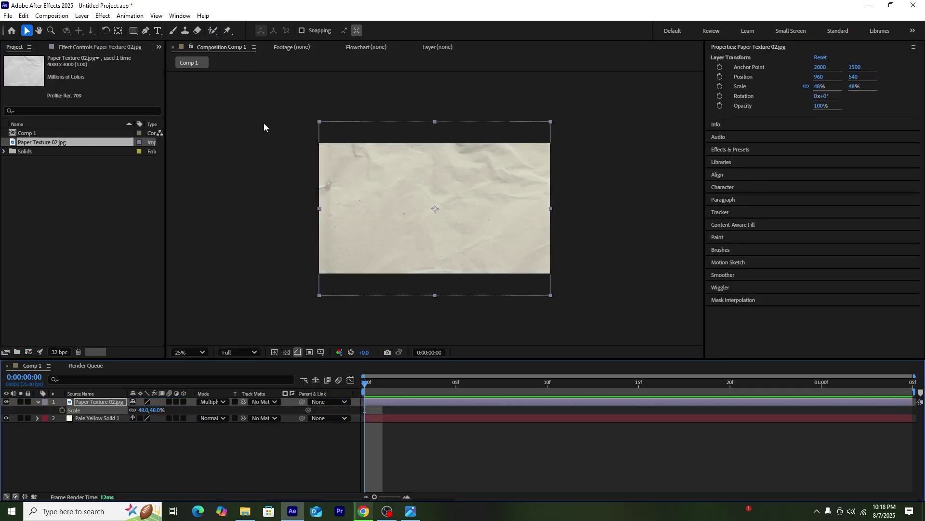
left_click(316, 303)
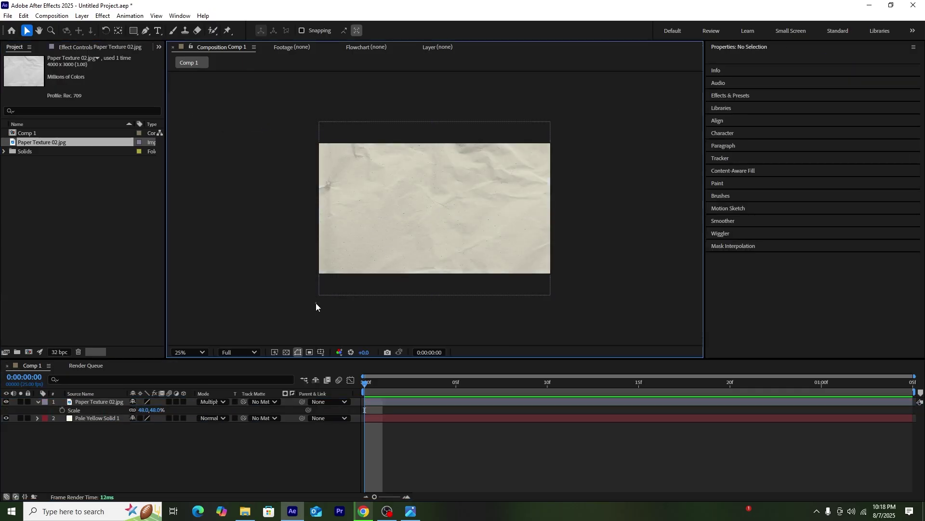
Set the paper texture layer's opacity to 60%.
left_click(116, 402)
key("t")
mouse_move(137, 409)
left_mouse_down()
mouse_move(111, 413)
mouse_move(140, 413)
left_mouse_up()
left_click(228, 271)
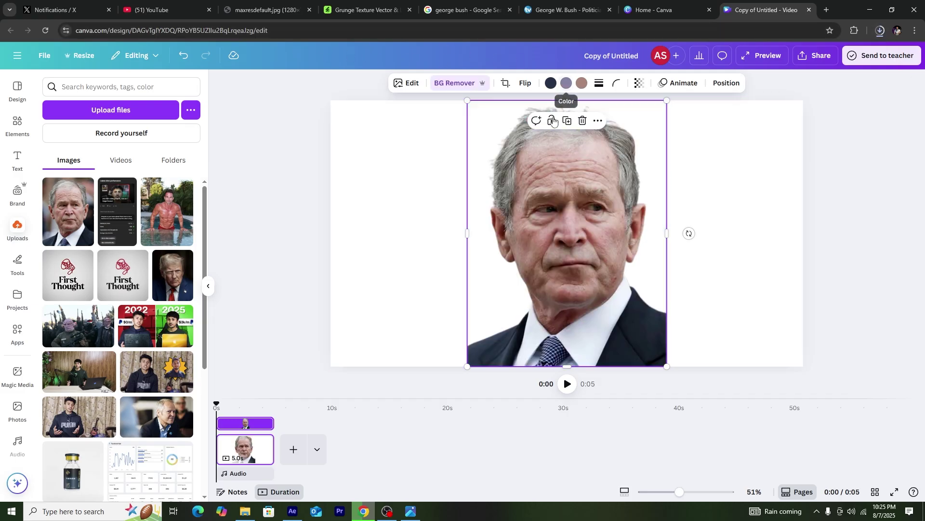
Place the cut-out portrait Copy of Untitled (47).png beneath the paper texture, scaled to 69% and shifted left of centre.
left_click(37, 57)
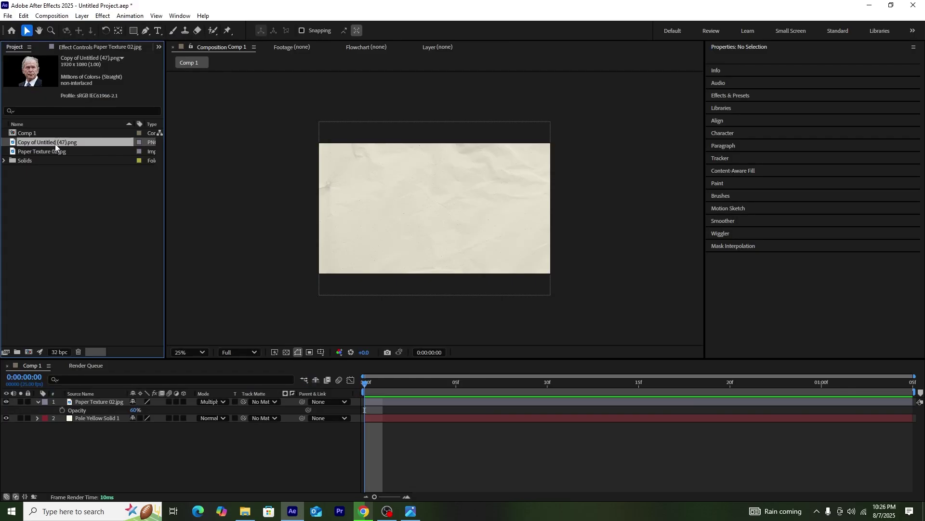
left_click_drag(55, 143, 98, 414)
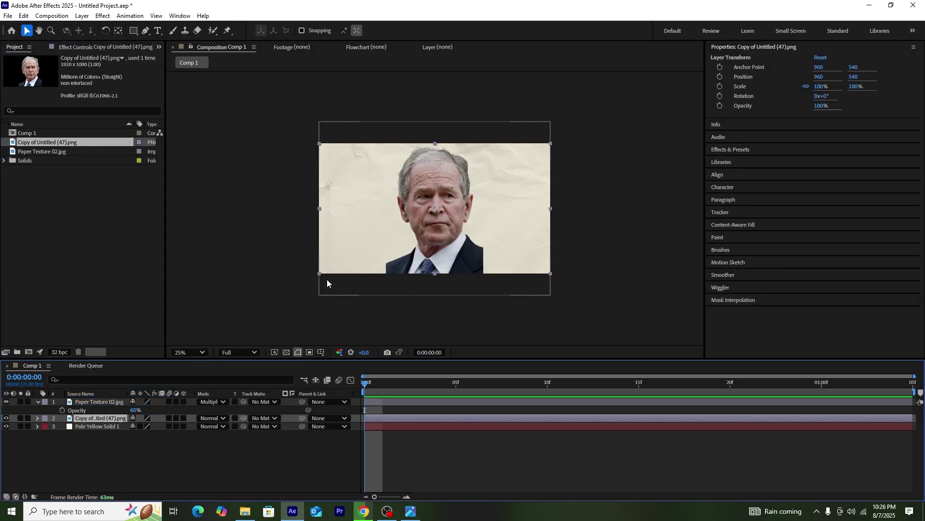
scroll(403, 259, "up", 2)
left_click_drag(145, 427, 165, 450)
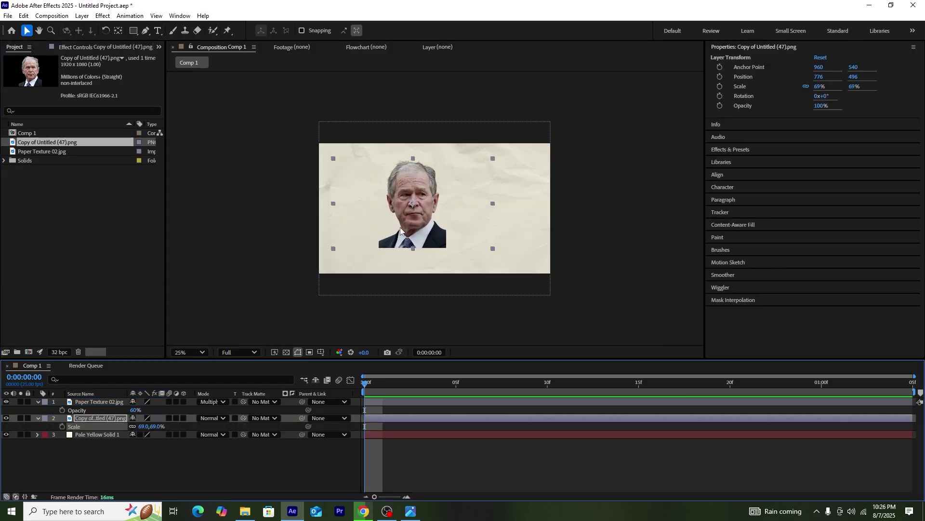
left_click_drag(400, 230, 375, 233)
Find the Black & White effect and apply it to the portrait layer.
left_click(730, 150)
left_click(880, 95)
type("bla")
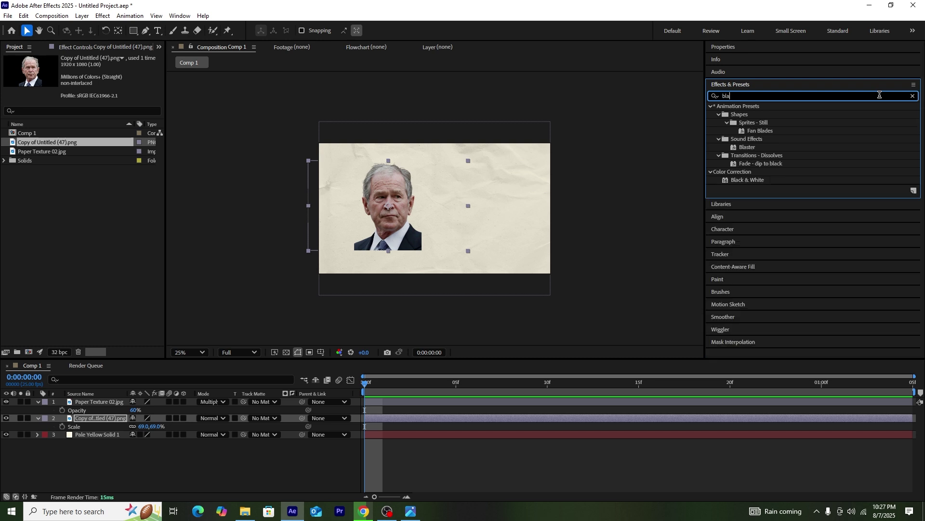
type("ck")
left_click_drag(747, 139, 106, 422)
Apply Brightness & Contrast to the portrait layer with brightness 6 and contrast 59.
left_click(912, 97)
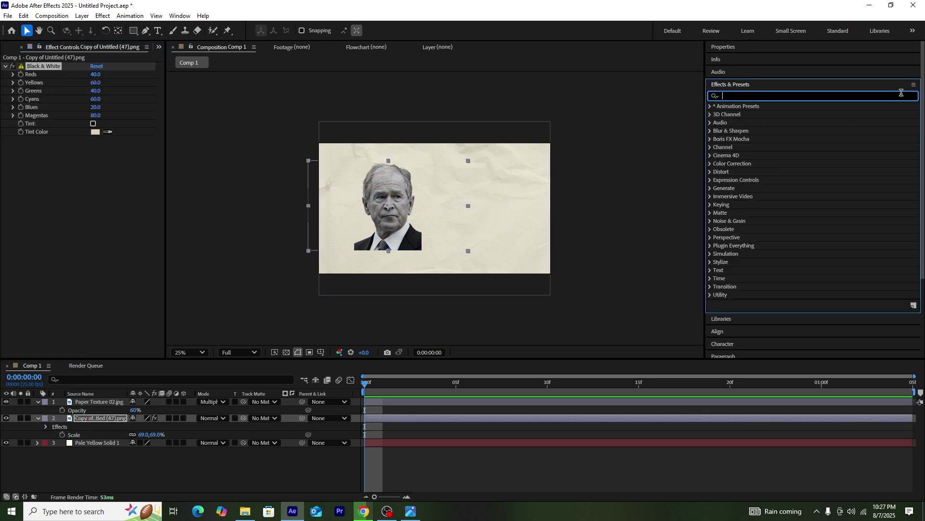
type("bright")
left_click_drag(765, 147, 410, 224)
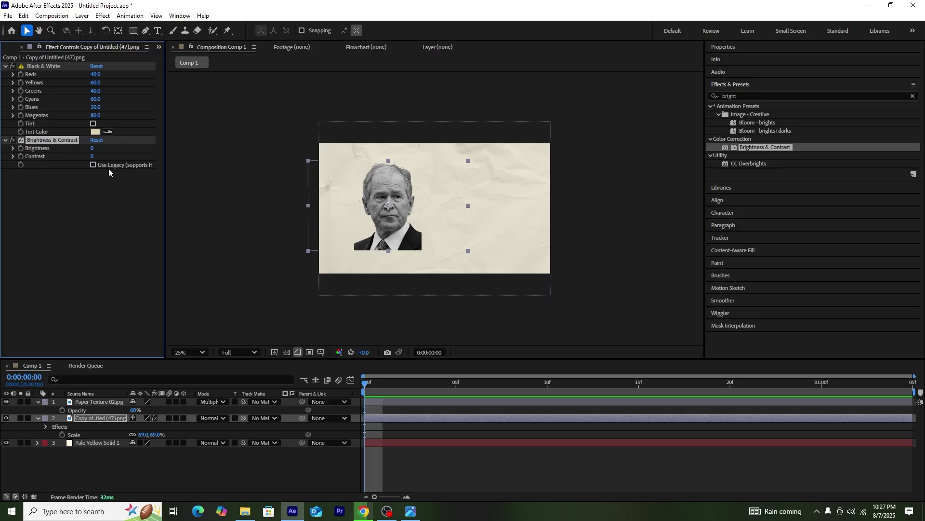
left_click_drag(134, 158, 109, 164)
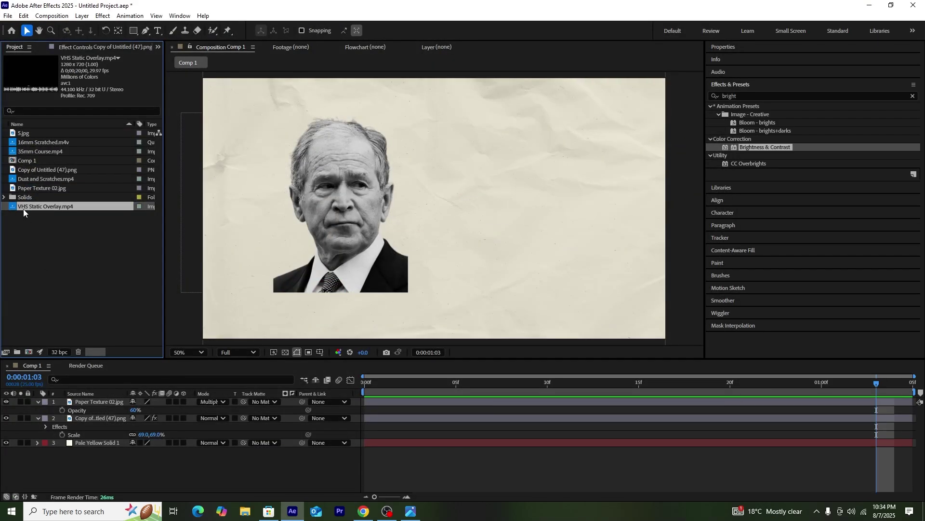
Add VHS Static Overlay.mp4 as the top layer with Screen blending, enlarge it to fill the frame and preview it.
left_click_drag(23, 209, 102, 401)
left_click(212, 402)
left_click(265, 191)
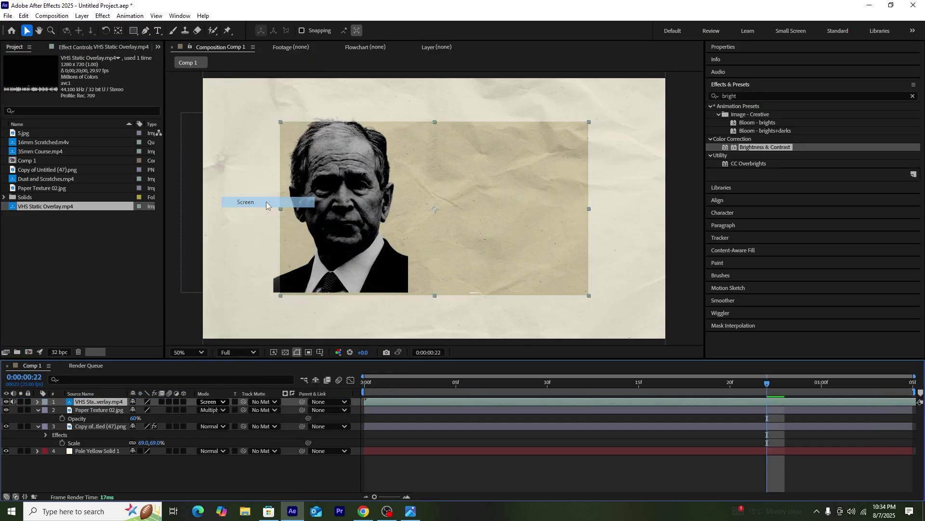
key("s")
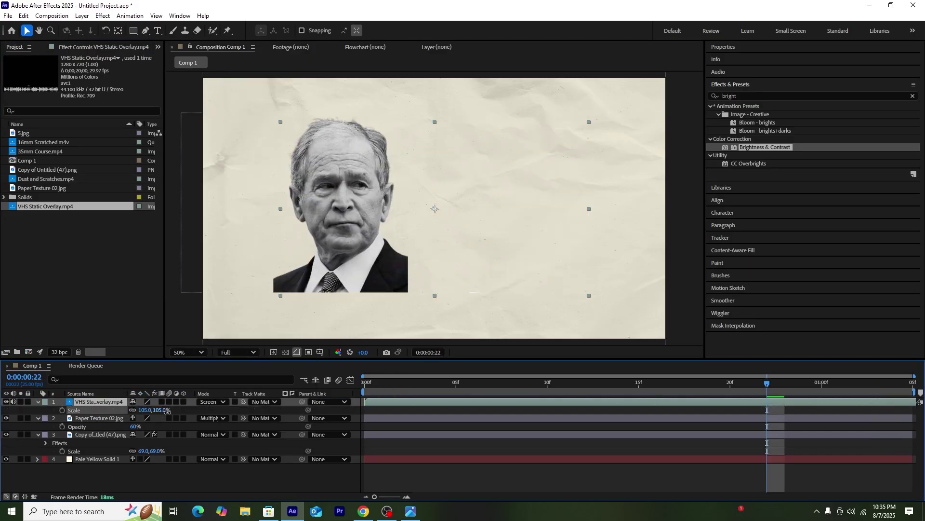
left_click_drag(188, 419, 193, 419)
key("space")
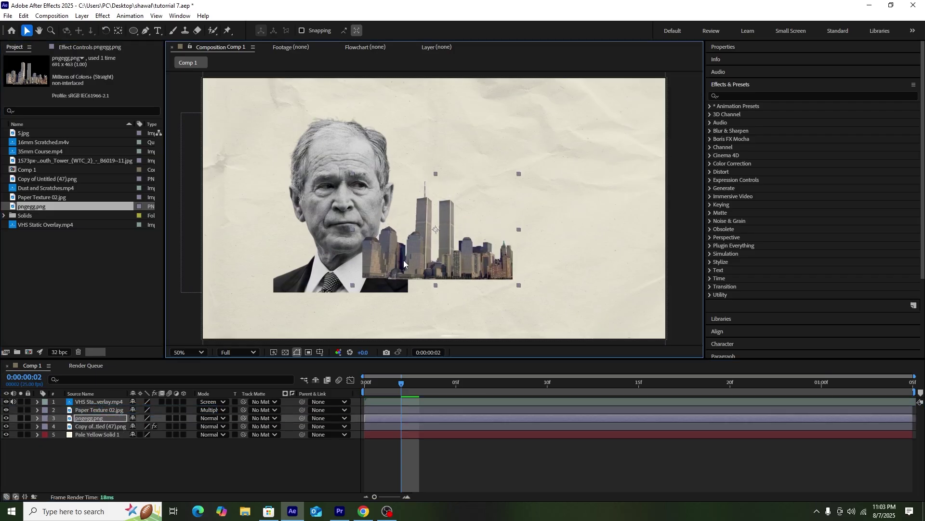
Scale the pngegg.png skyline to 151%, align its base with the portrait's and move it behind the portrait layer.
key("s")
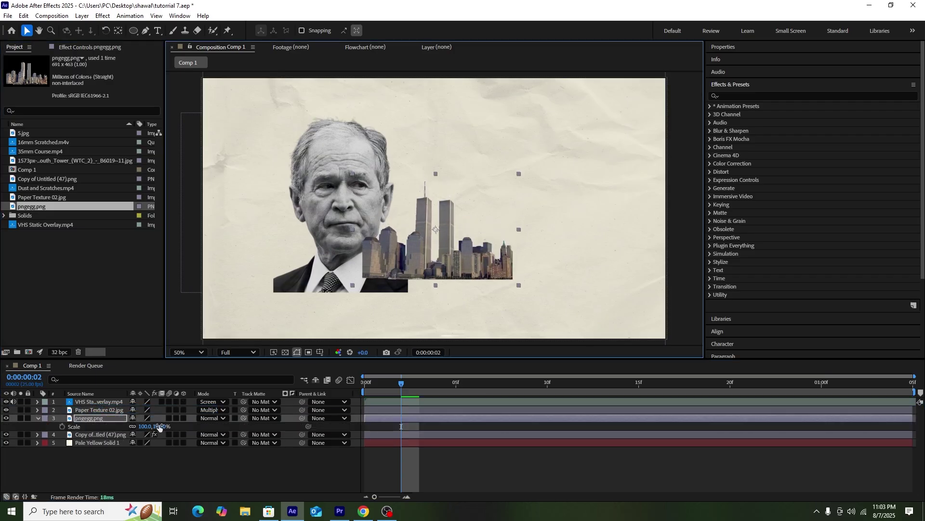
left_click_drag(159, 427, 184, 427)
left_click_drag(463, 274, 462, 260)
left_click_drag(101, 418, 115, 439)
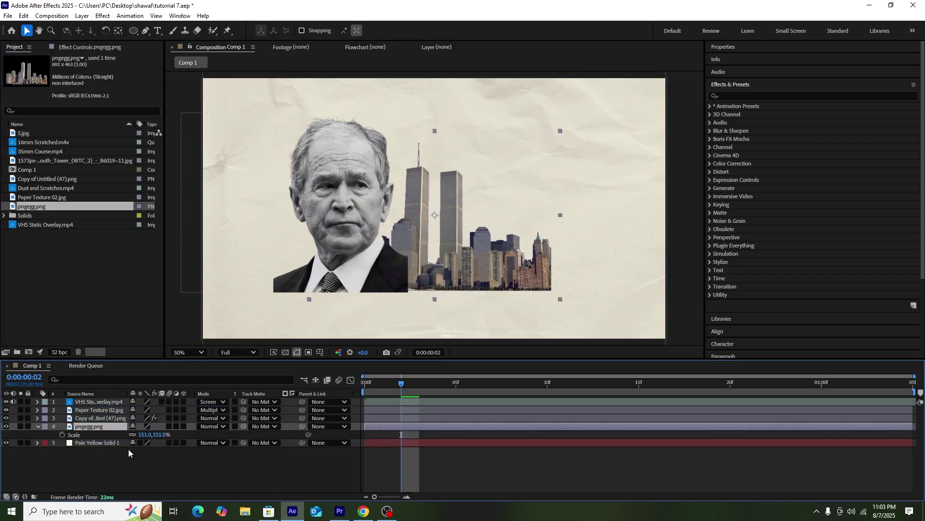
left_click(129, 449)
Copy the Black & White and Brightness & Contrast effects from the Bush portrait onto the skyline layer.
left_click(98, 418)
left_click(75, 47)
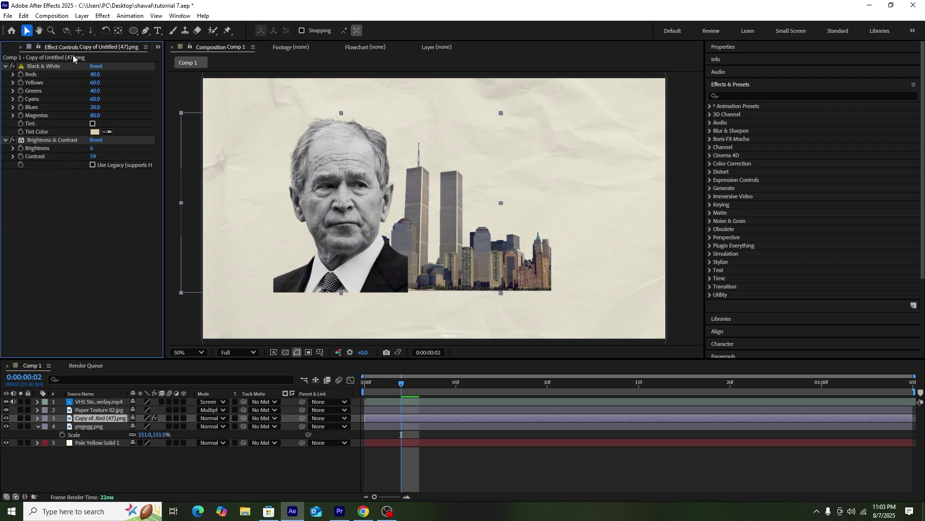
left_click(44, 66)
key("ctrl+c")
left_click(99, 426)
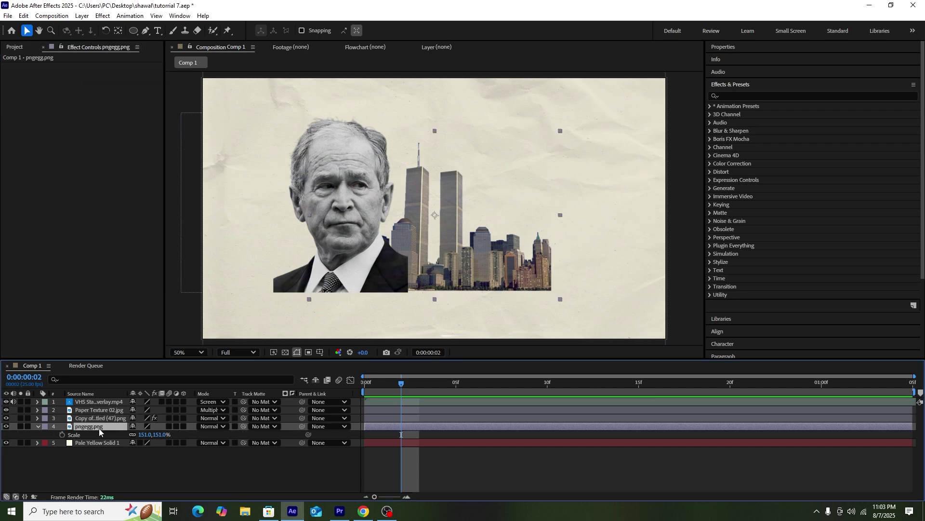
key("ctrl+v")
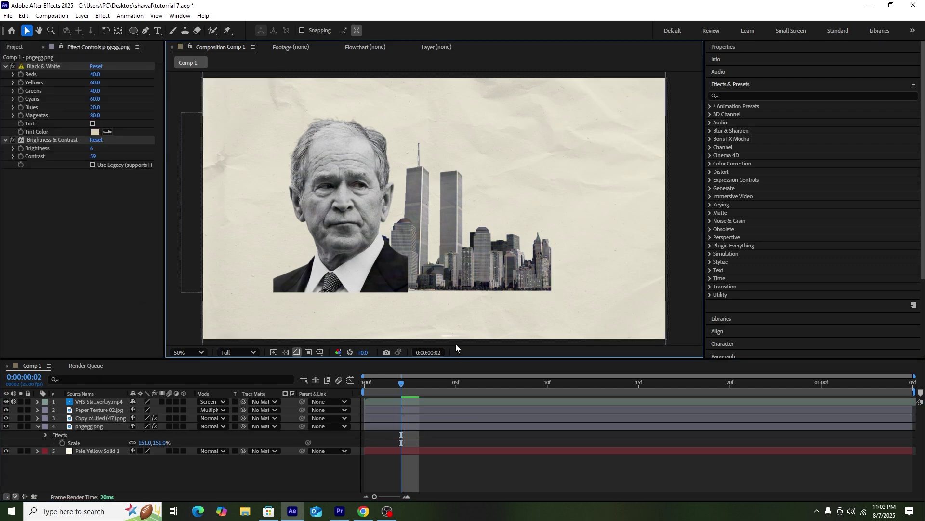
Switch to Chrome and choose the Extra large (1697×2160 px) download size for the Obama photo on Wikipedia.
left_click(364, 512)
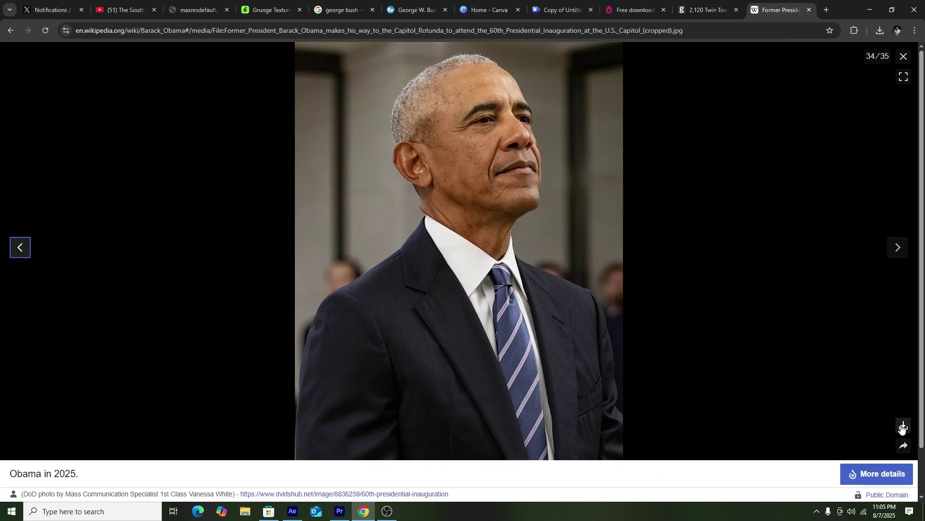
left_click(904, 426)
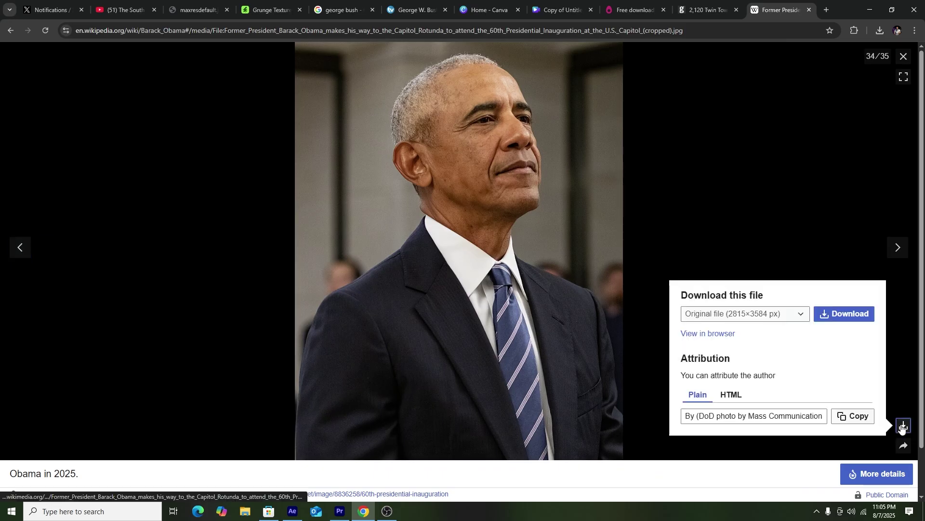
left_click(791, 314)
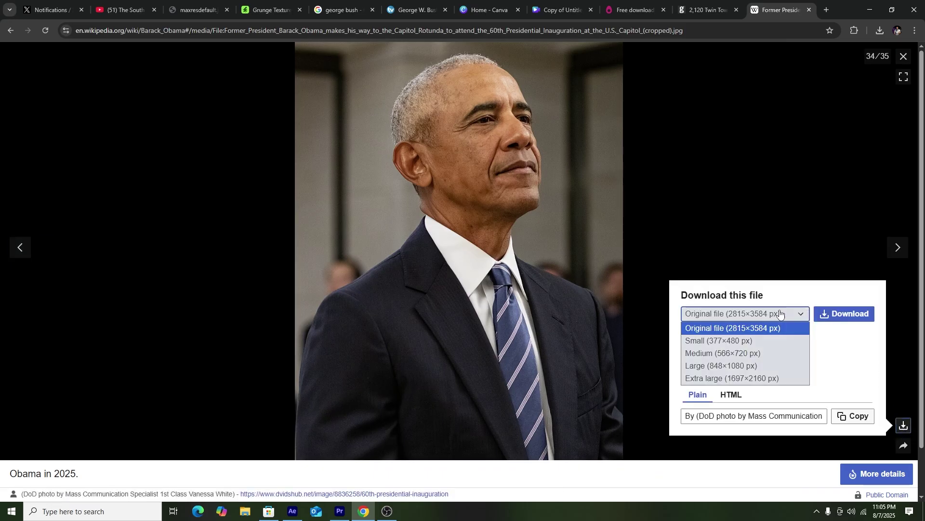
left_click(745, 379)
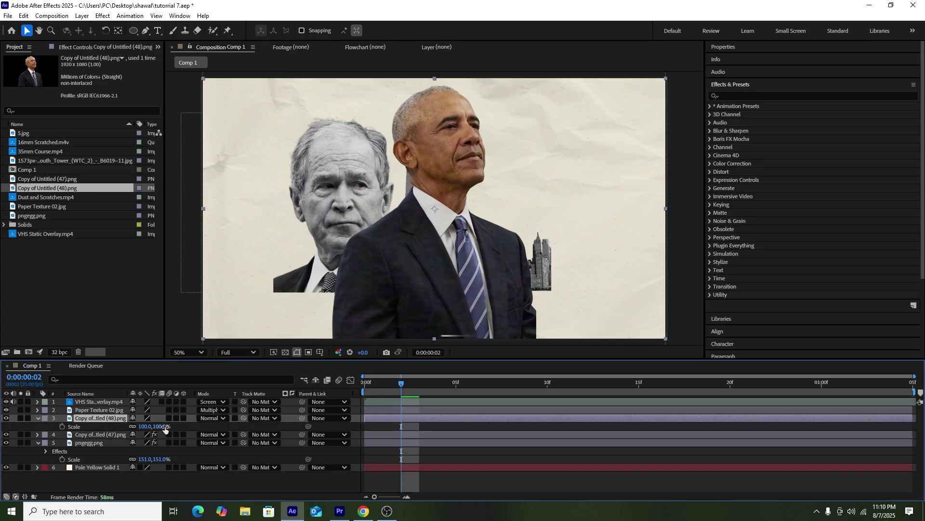
Scale the Obama cutout to 52%, lower it to the skyline's base and move it behind the Bush portrait.
left_click_drag(165, 426, 144, 428)
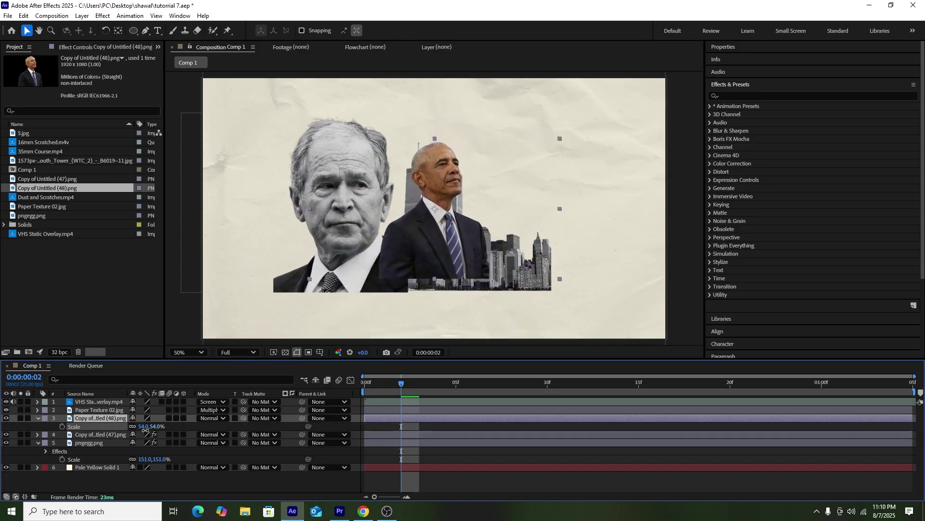
left_click_drag(456, 249, 456, 262)
mouse_move(86, 421)
left_mouse_down()
mouse_move(85, 440)
mouse_move(94, 437)
left_mouse_up()
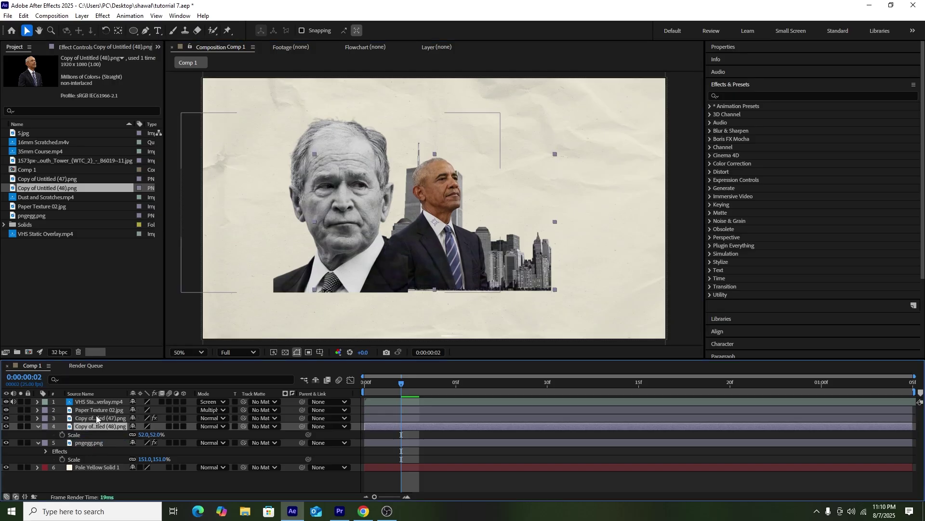
Paste the copied Black & White and Brightness & Contrast effects onto the Obama cutout layer.
left_click(97, 426)
key("ctrl+v")
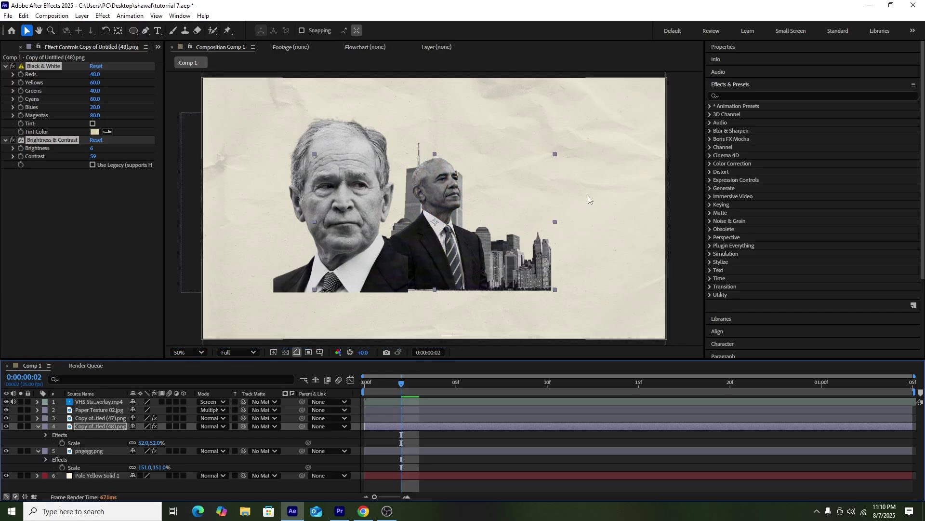
left_click(642, 211)
key("comma")
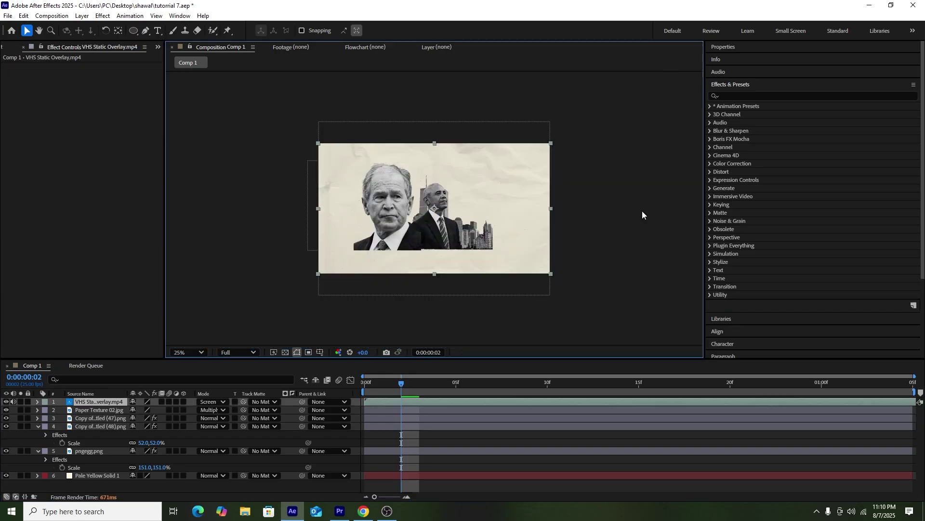
key("period")
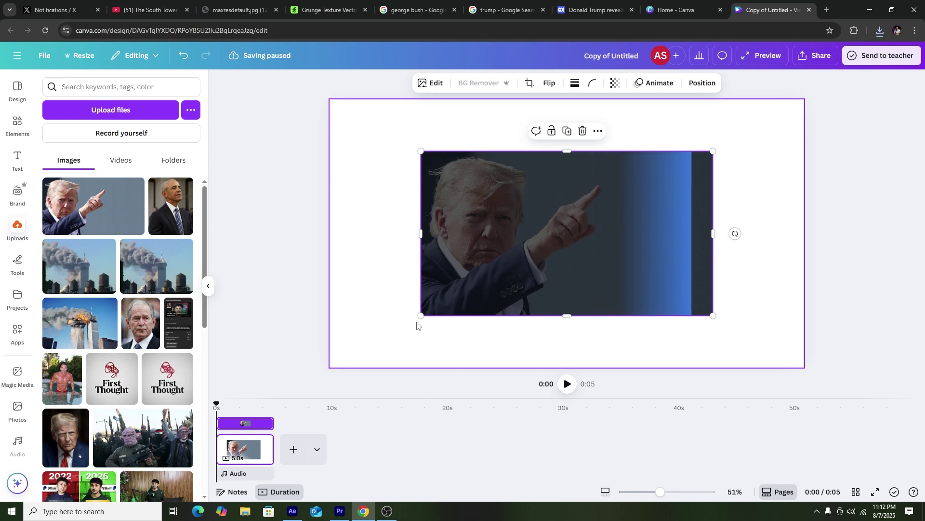
Enlarge the Trump photo on the Canva page, and import Copy of Untitled (49).png into the After Effects project.
left_click_drag(420, 316, 345, 382)
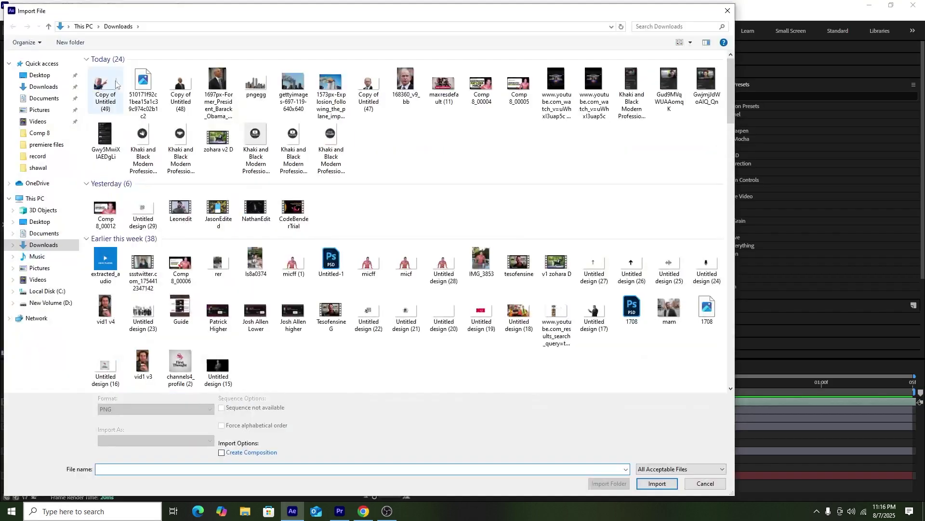
double_click(105, 86)
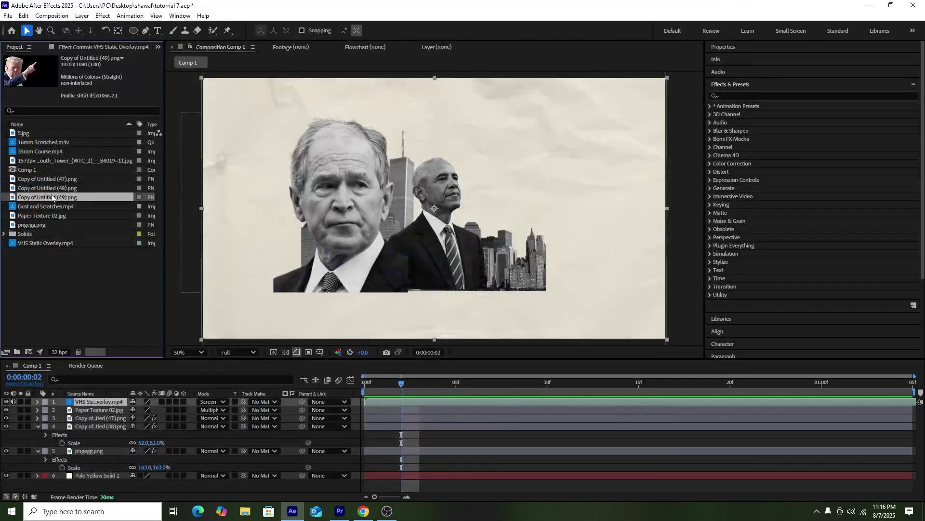
Add Copy of Untitled (49).png beneath the Obama layer, scale it to 77% and move the Trump cutout beside Obama.
left_click_drag(49, 197, 102, 429)
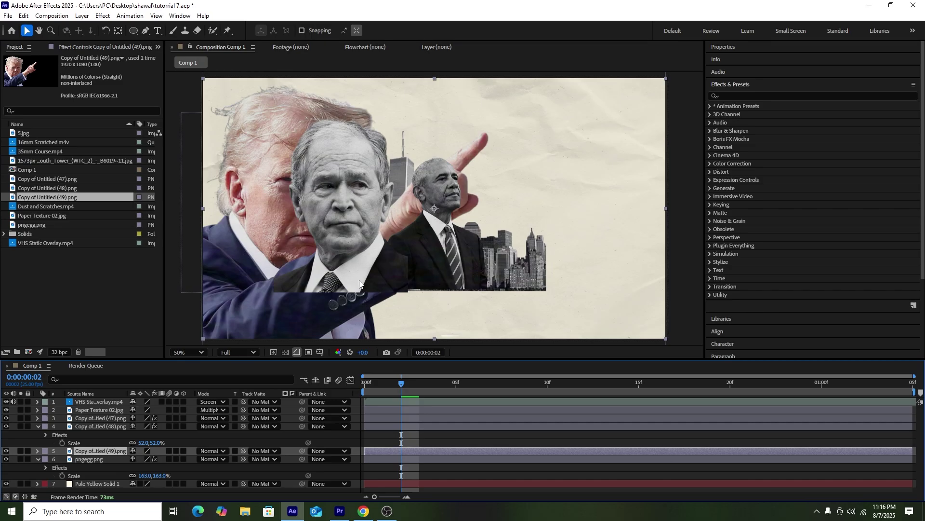
left_click_drag(256, 288, 467, 266)
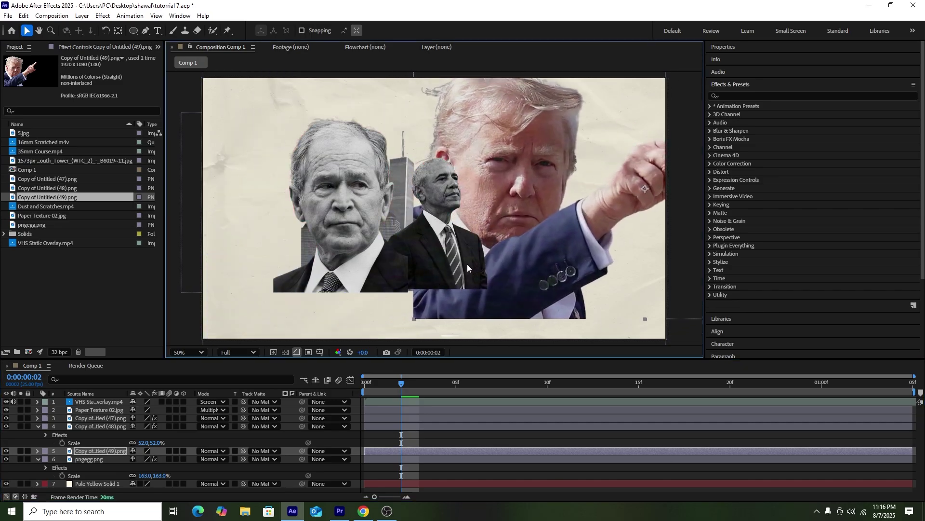
key("s")
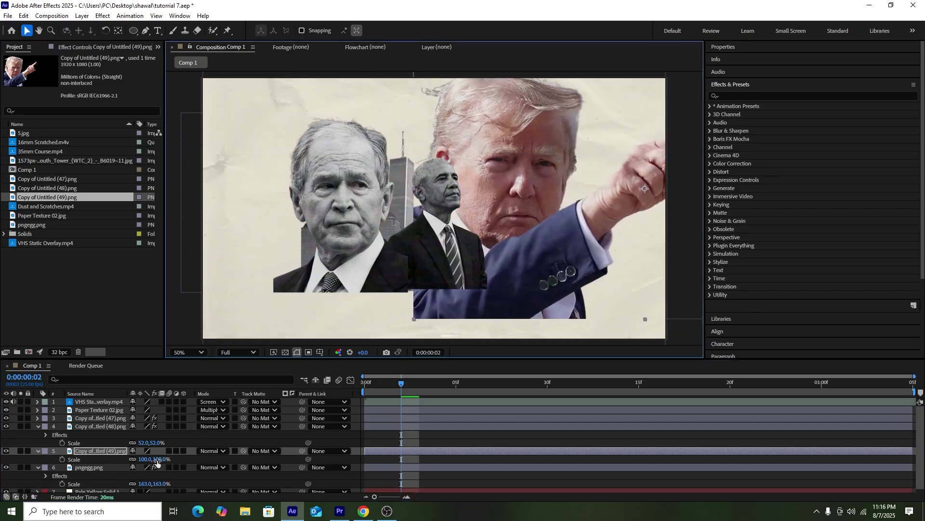
left_click_drag(157, 463, 151, 466)
left_click_drag(518, 251, 508, 253)
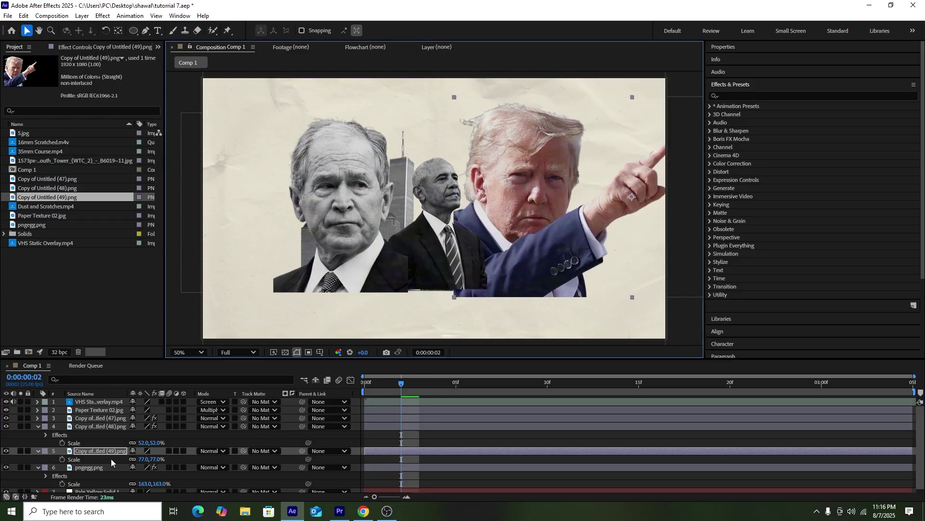
Paste the copied Black & White and Brightness & Contrast effects onto the Trump cutout, then scale it to 59% and move it closer to Obama.
key("ctrl+v")
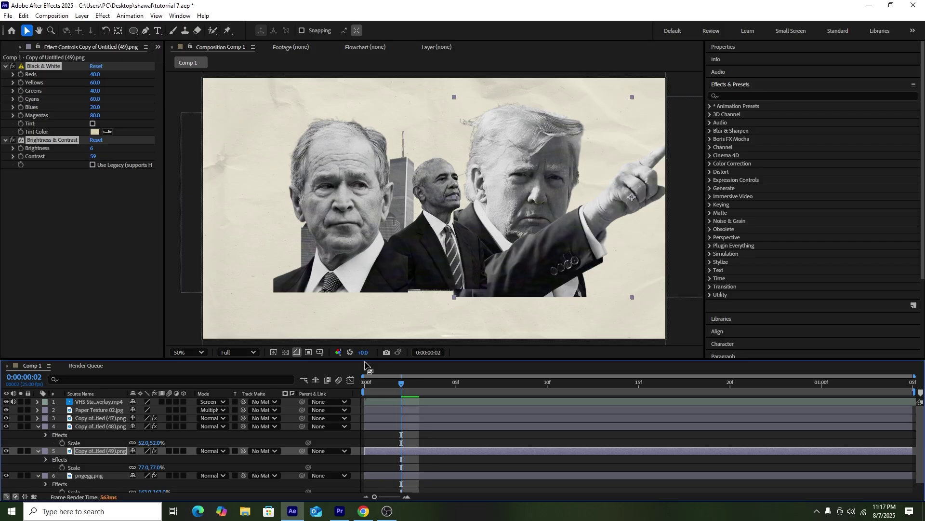
key("s")
key("s")
left_click_drag(145, 460, 136, 460)
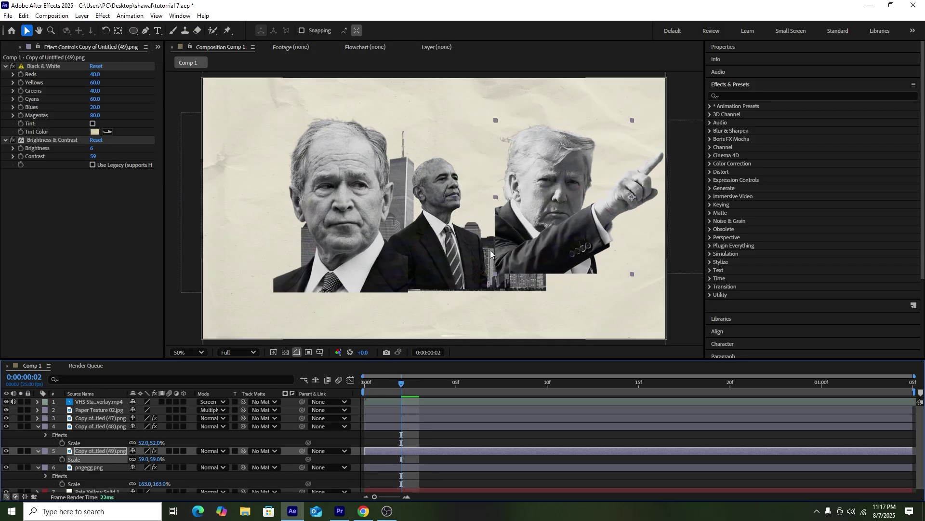
left_click_drag(521, 230, 500, 246)
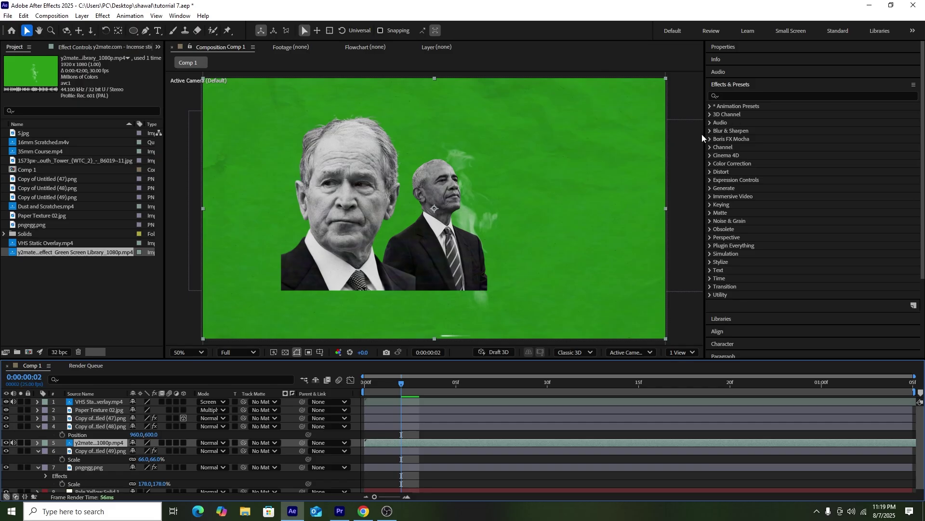
Apply Keylight (1.2) to the smoke clip, key out its green background and preview the result.
left_click(771, 96)
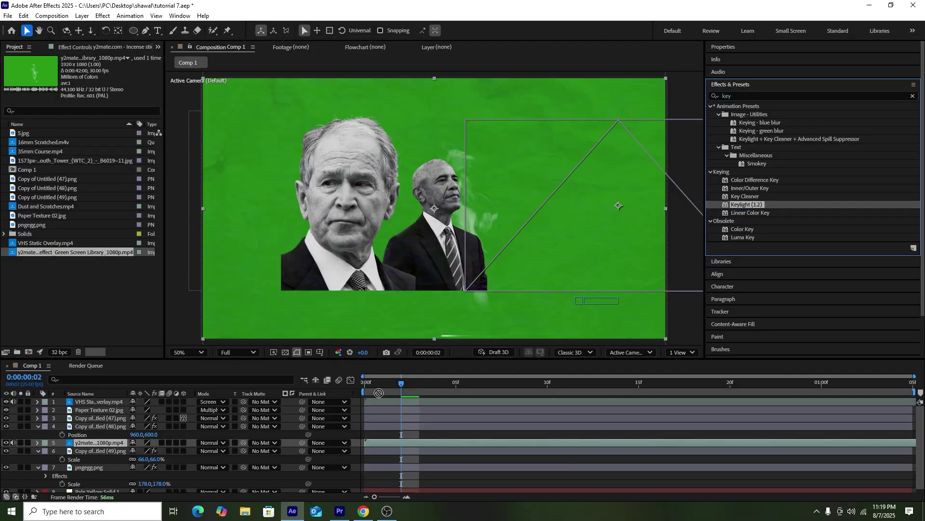
left_click_drag(747, 204, 134, 444)
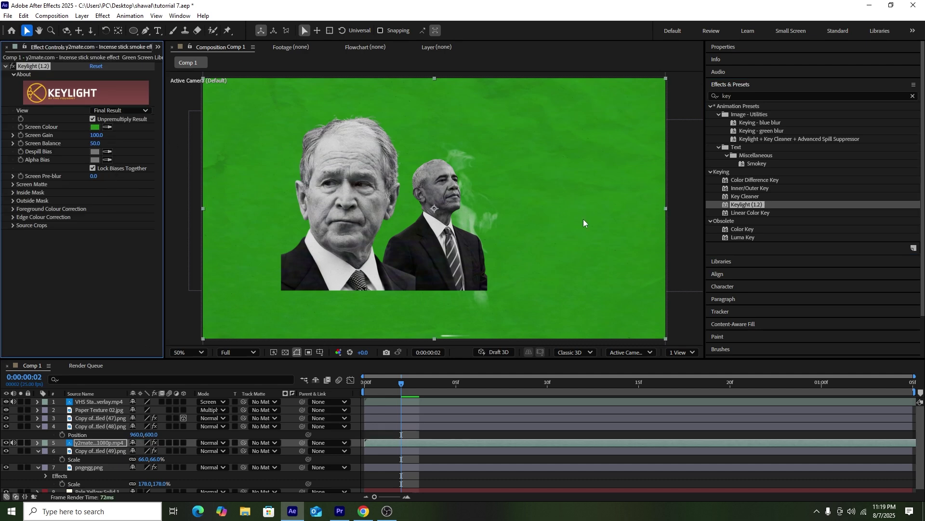
key("space")
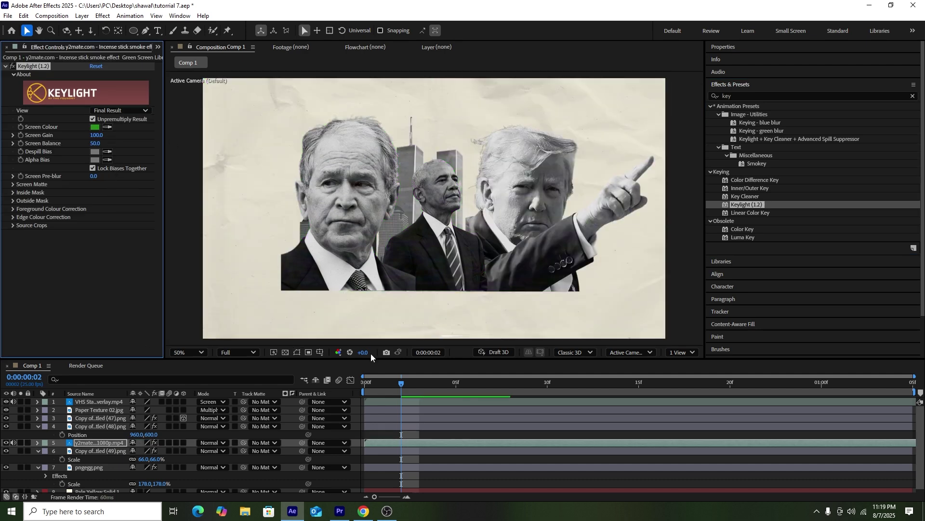
key("space")
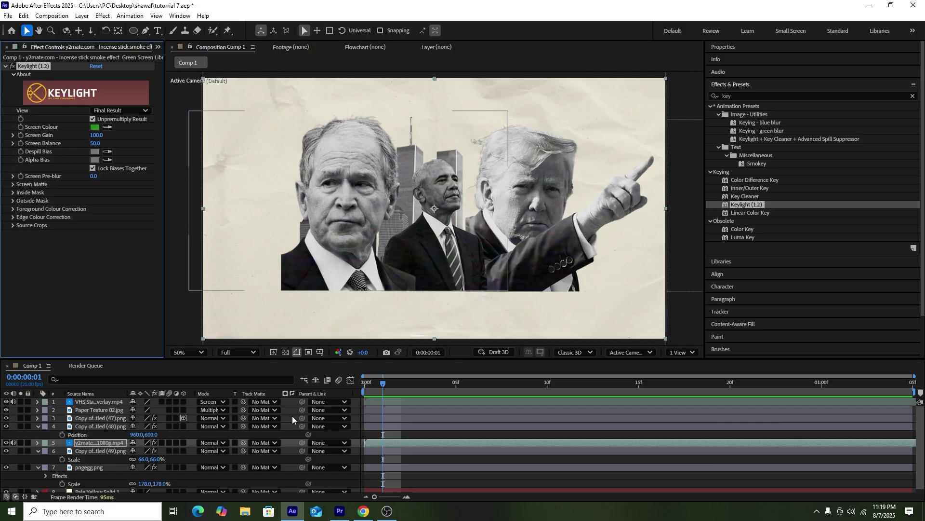
Set the smoke layer's blending mode to Difference and play back the composition.
left_click(219, 442)
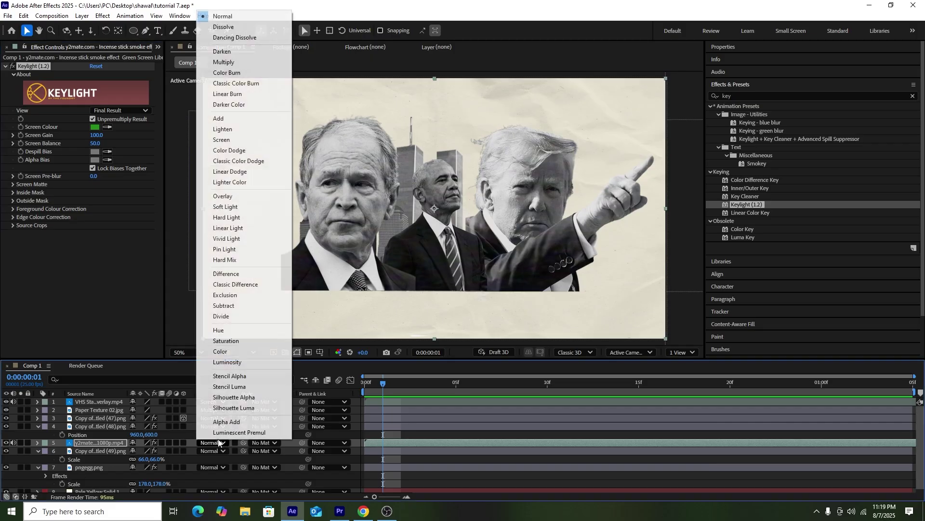
left_click(225, 274)
key("space")
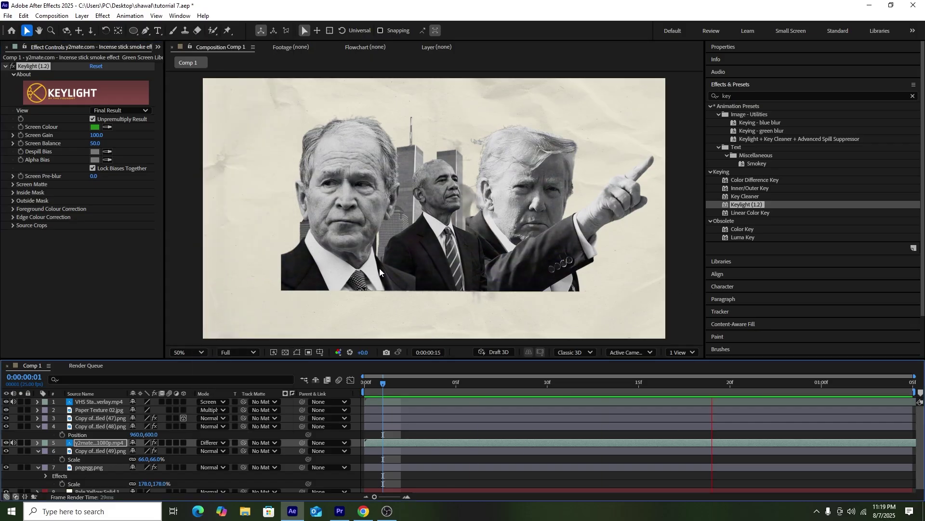
Scale the smoke clip to 130%, position it above the towers and place its layer beneath the Trump cutout.
key("s")
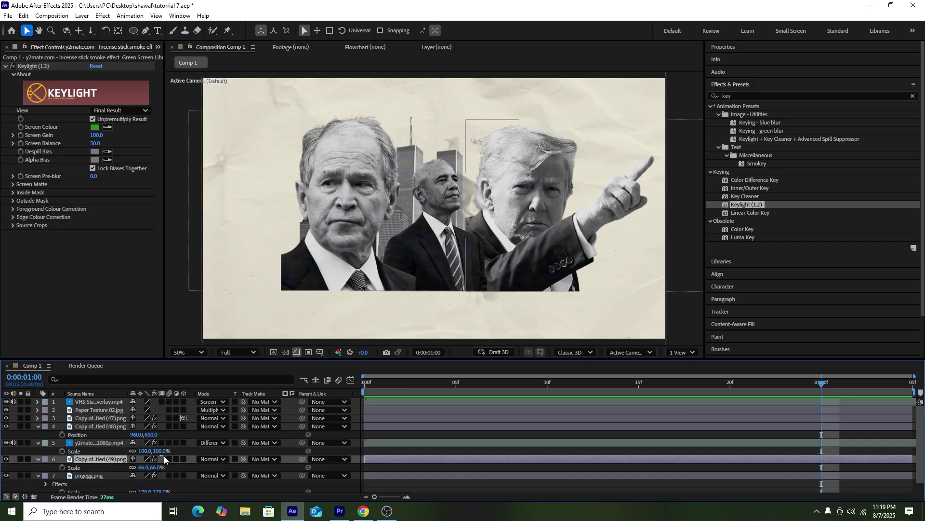
left_click(151, 458)
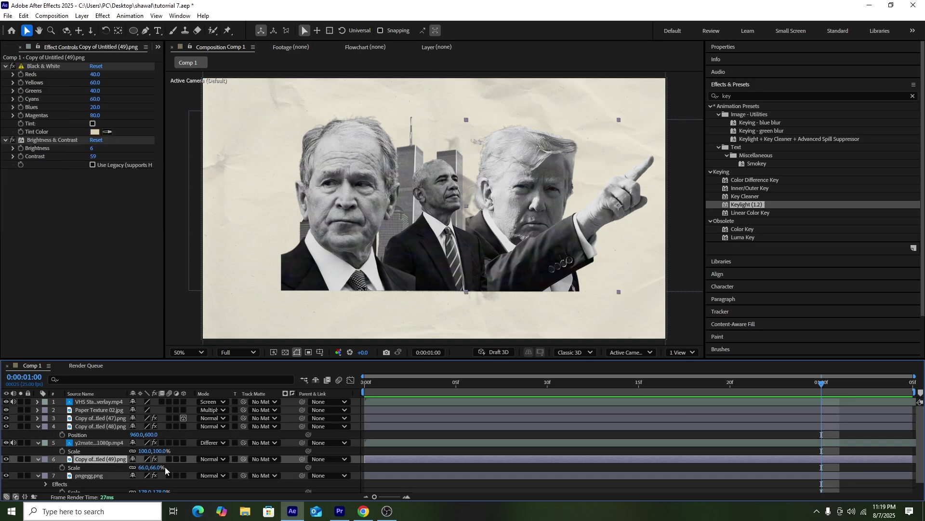
left_click(167, 467)
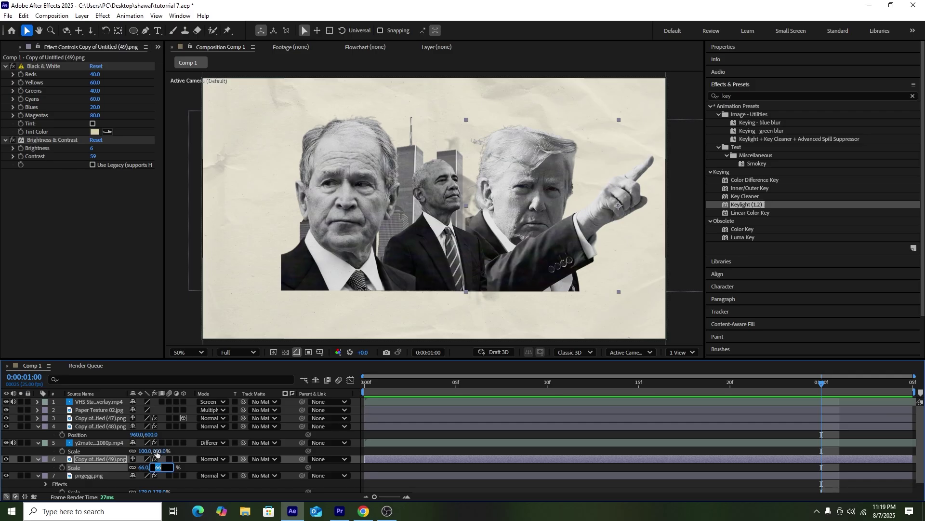
left_click_drag(157, 452, 172, 453)
left_click_drag(466, 316, 419, 265)
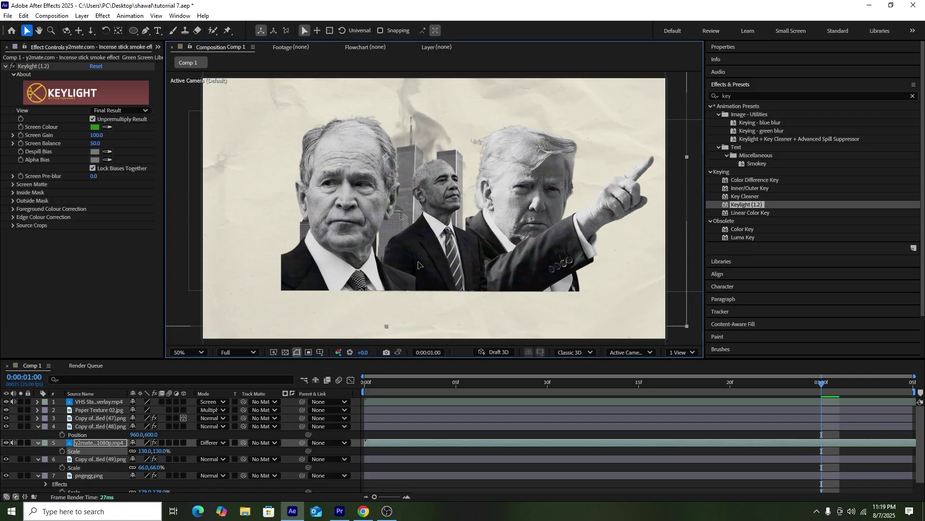
left_click_drag(100, 443, 99, 478)
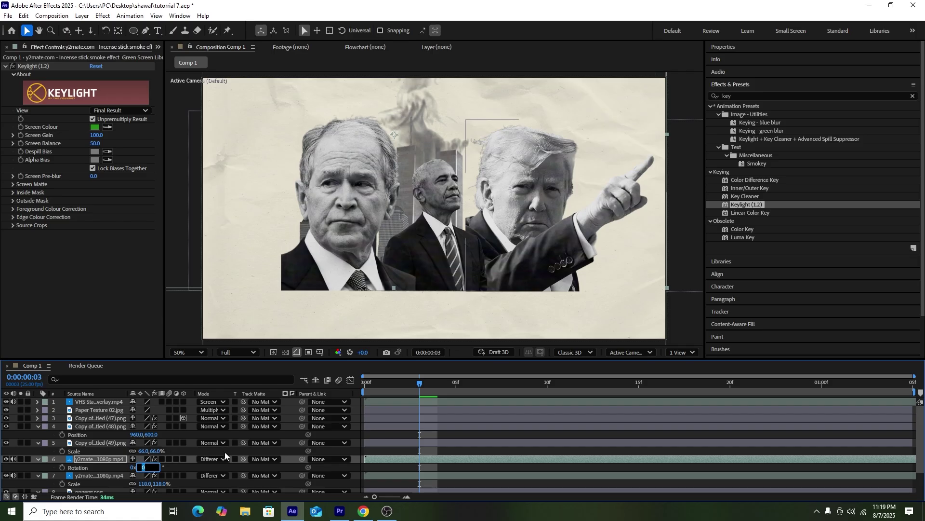
Rotate the upper smoke copy by 22°, preview it and select both smoke layers.
type("22")
key("Return")
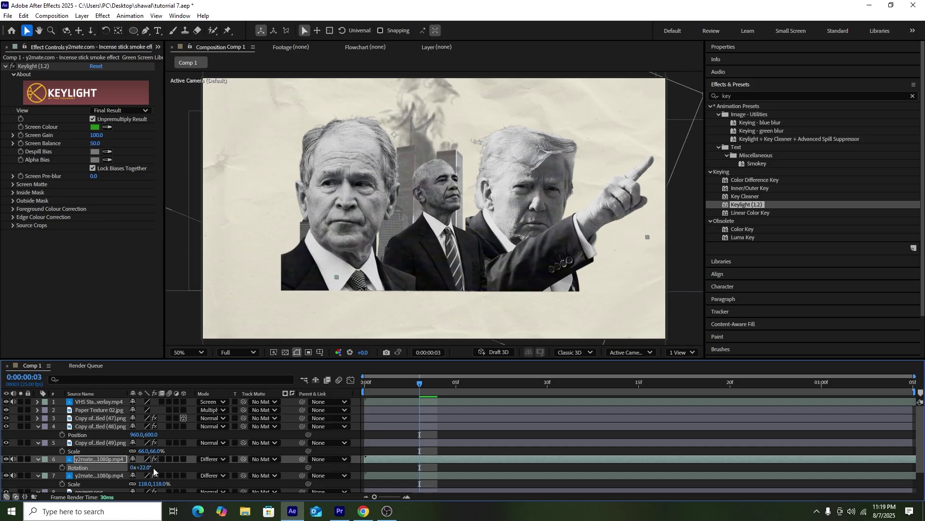
key("space")
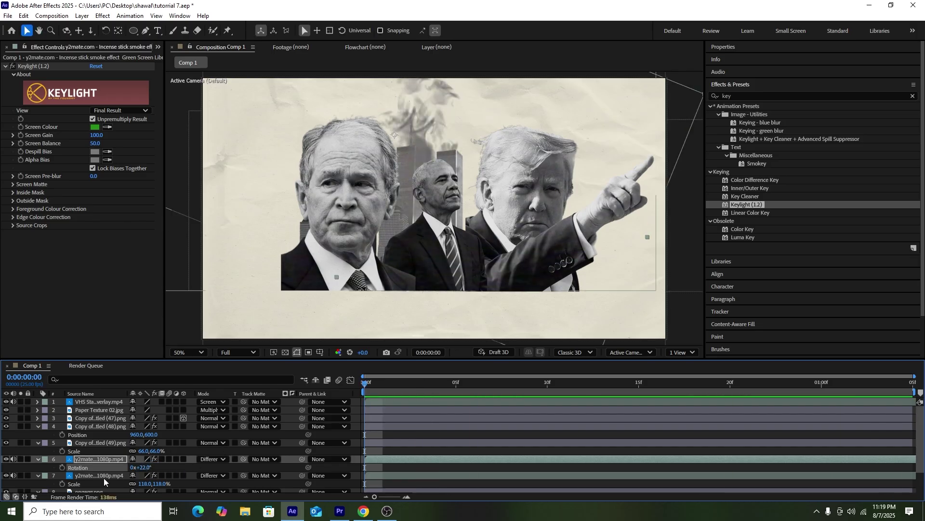
left_click(99, 476, "shift")
left_click(37, 459)
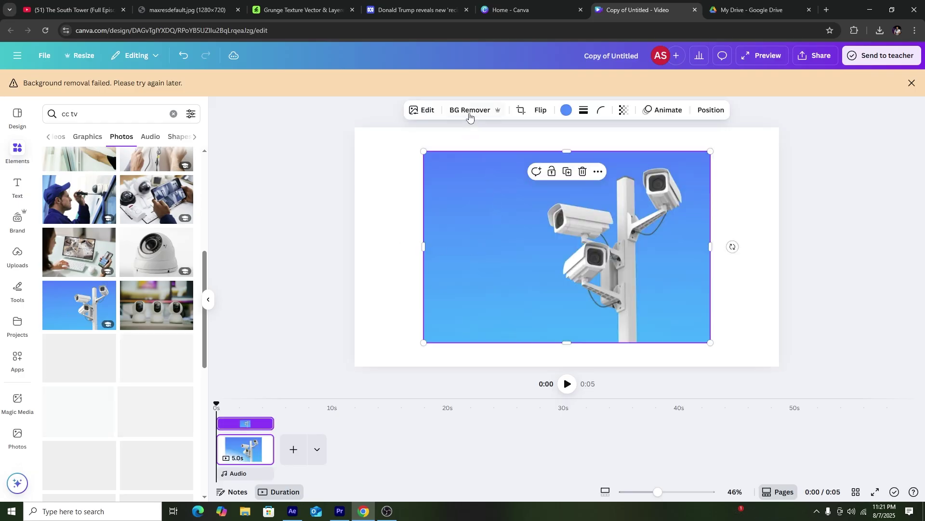
Switch to Canva in Chrome and remove the blue-sky background from the CCTV camera photo.
left_click(469, 110)
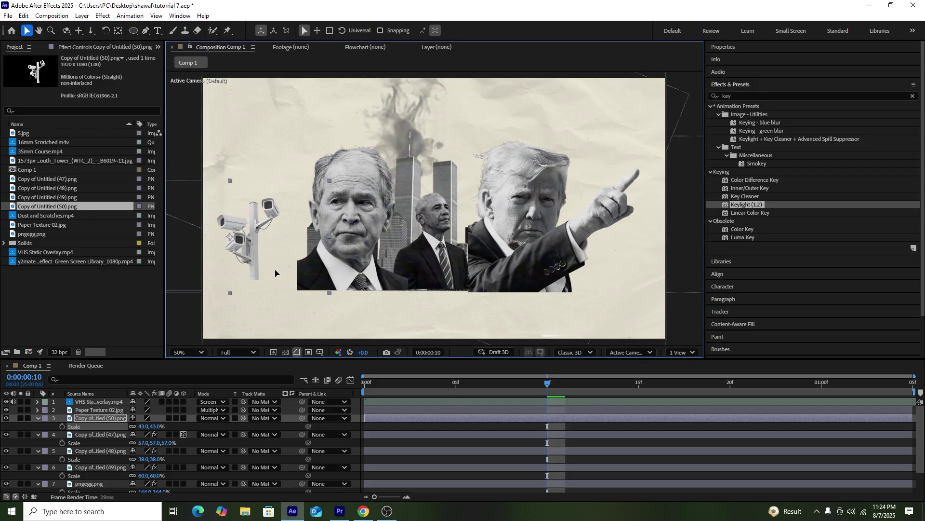
In After Effects, move the CCTV cutout against the Bush portrait and give it Bush's Black & White and Brightness & Contrast effects.
left_click_drag(275, 274, 306, 280)
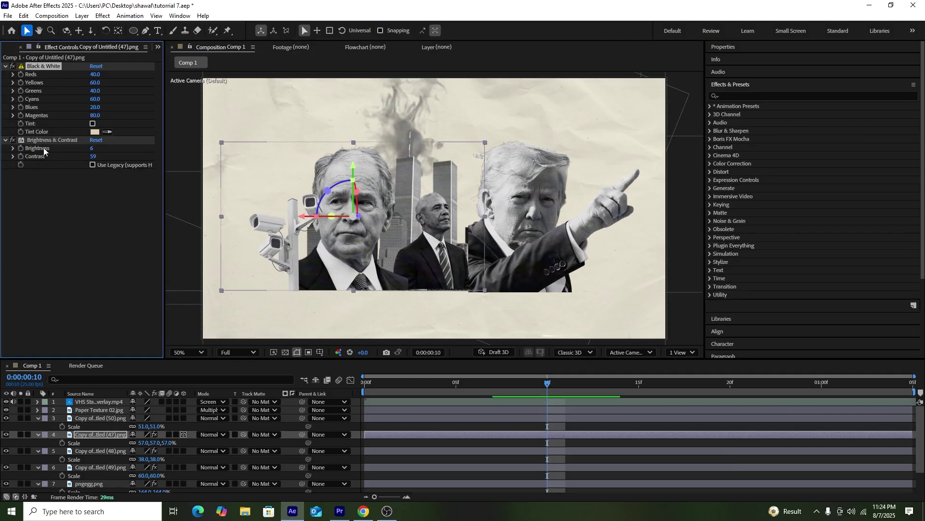
left_click(48, 141)
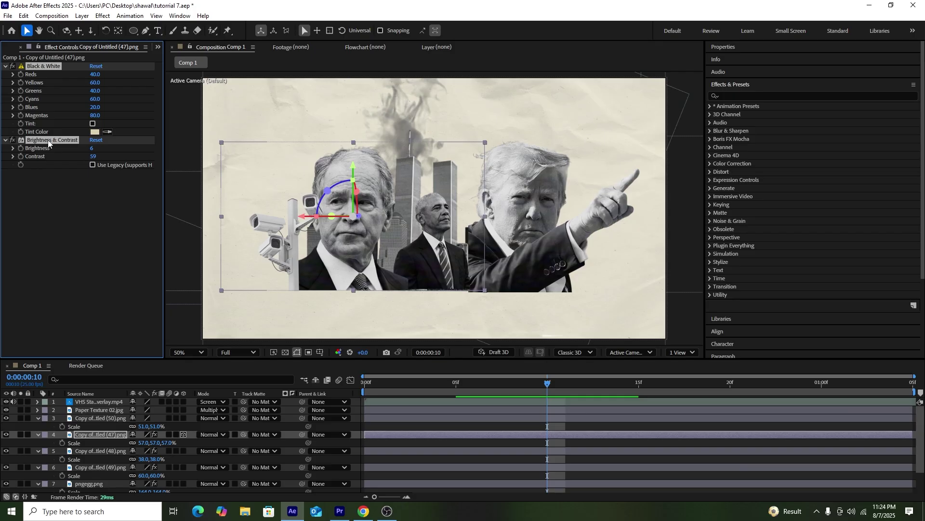
left_click(109, 420)
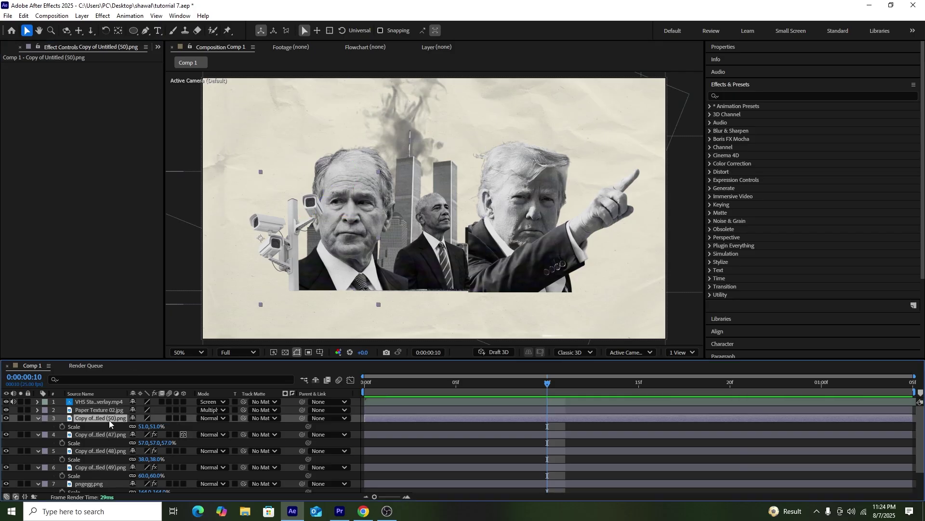
key("ctrl+v")
left_click(44, 216)
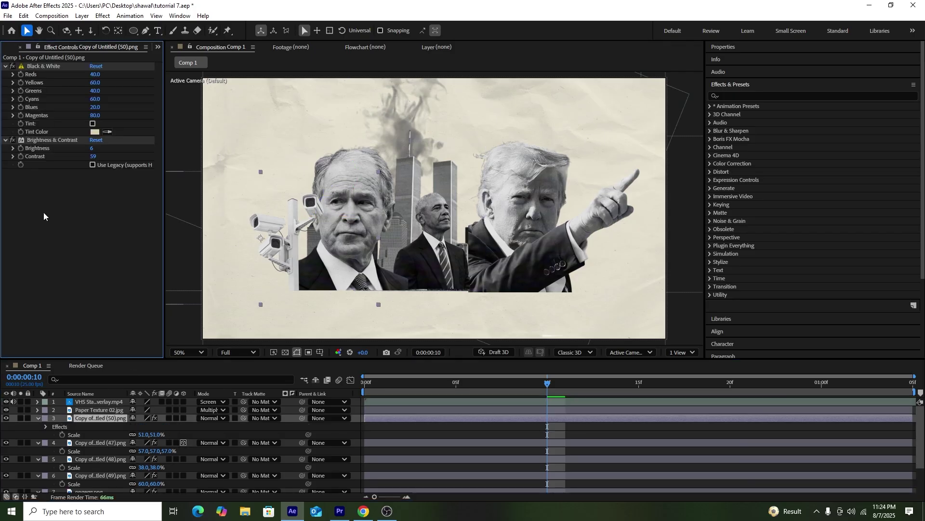
Enable Tint in the CCTV cutout's Black & White effect and set the tint color to dark red 680000.
left_click(92, 124)
left_click(95, 132)
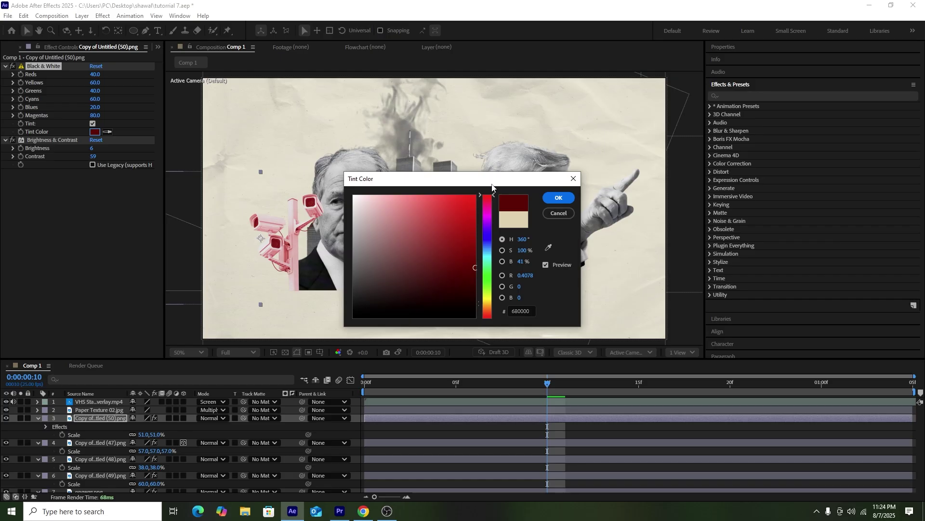
left_click_drag(493, 185, 616, 191)
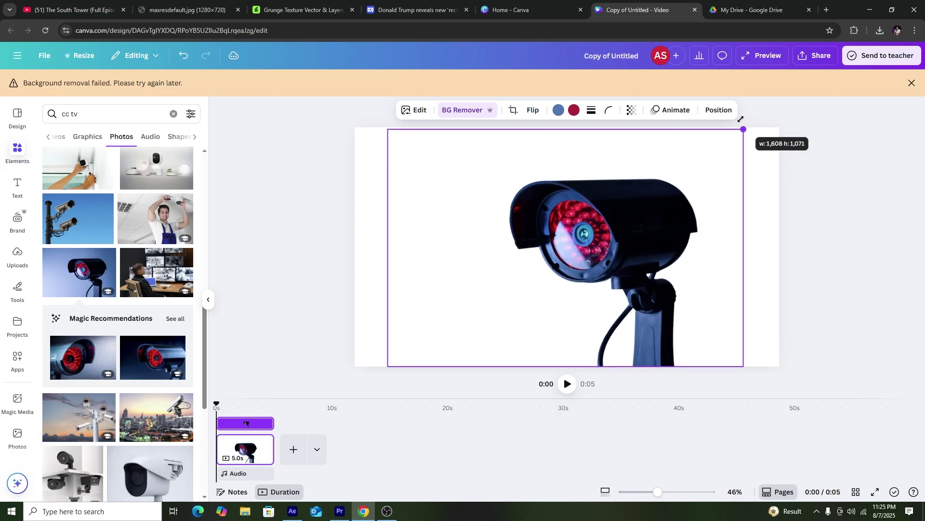
Switch to Canva and enlarge the red-lens CCTV camera image to about 1,608 × 1,071 px on the page.
left_click_drag(741, 119, 743, 121)
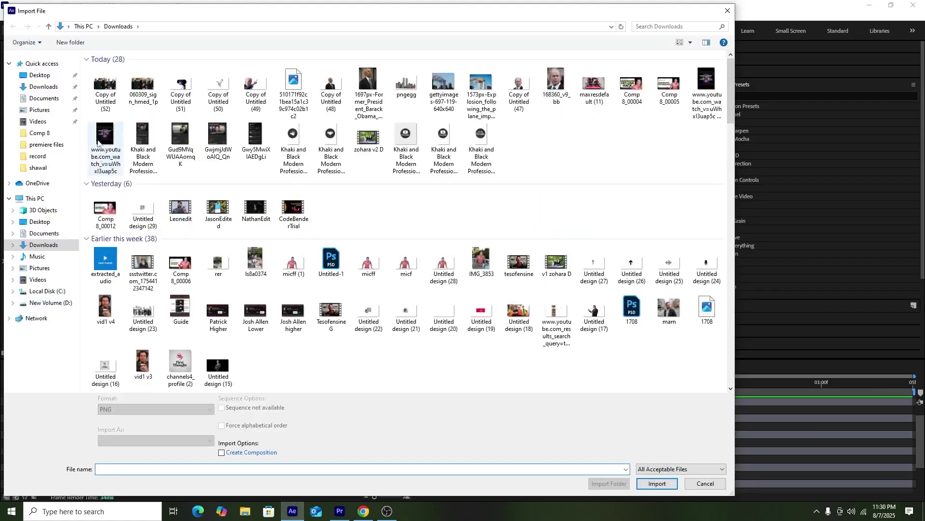
Import Copy of Untitled (52).png into After Effects, place it above the Bush portrait layer and scale it to 42%.
double_click(94, 102)
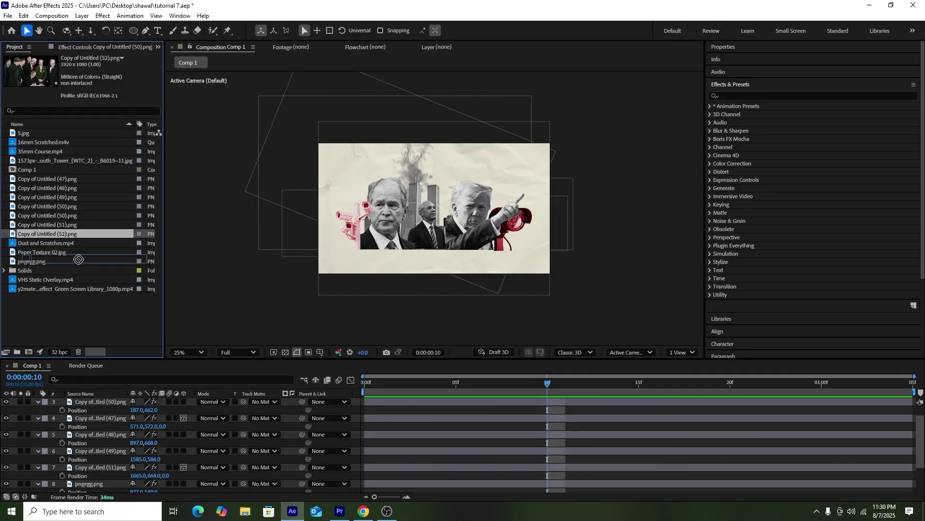
left_click_drag(79, 260, 112, 388)
left_click_drag(142, 419, 126, 418)
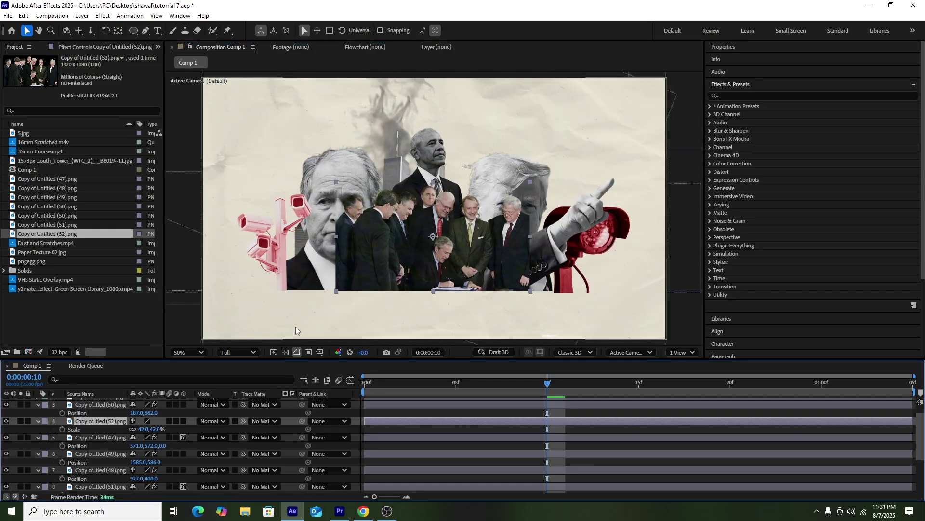
Begin a Pen mask on the group cutout, tracing down the shoulder and sleeve of the yellow-tie man beside the man at far right.
key("period")
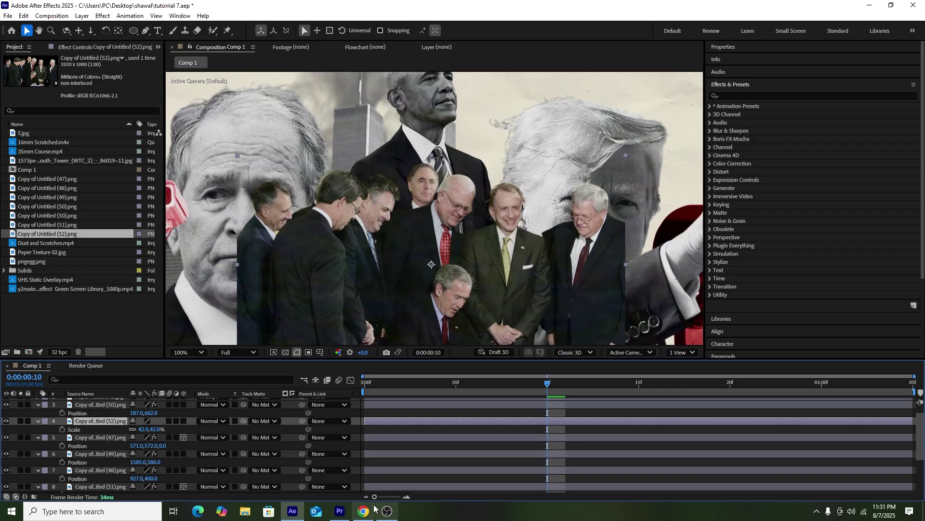
left_click(146, 31)
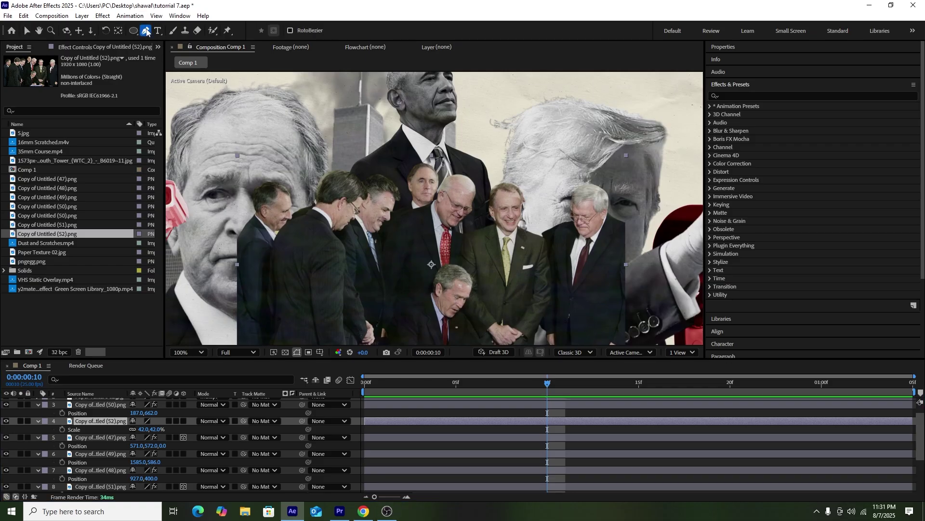
key("period")
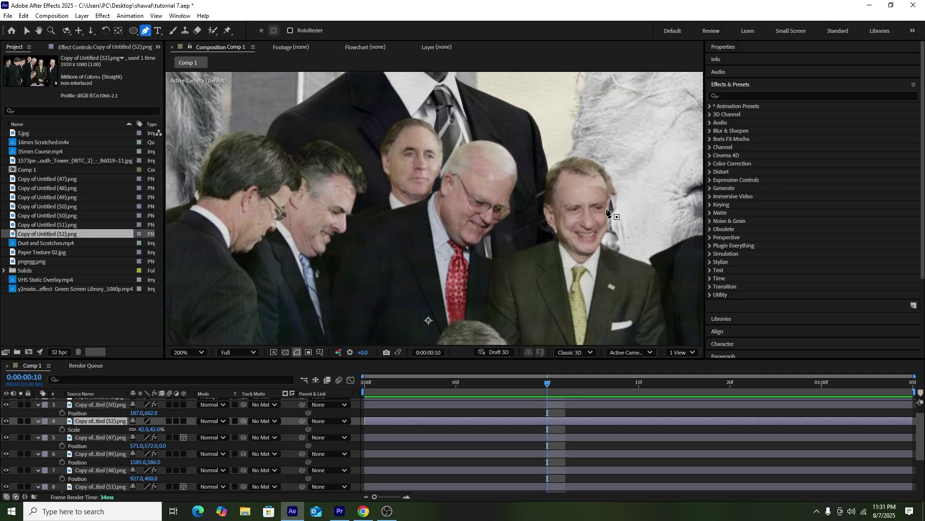
left_click(39, 31)
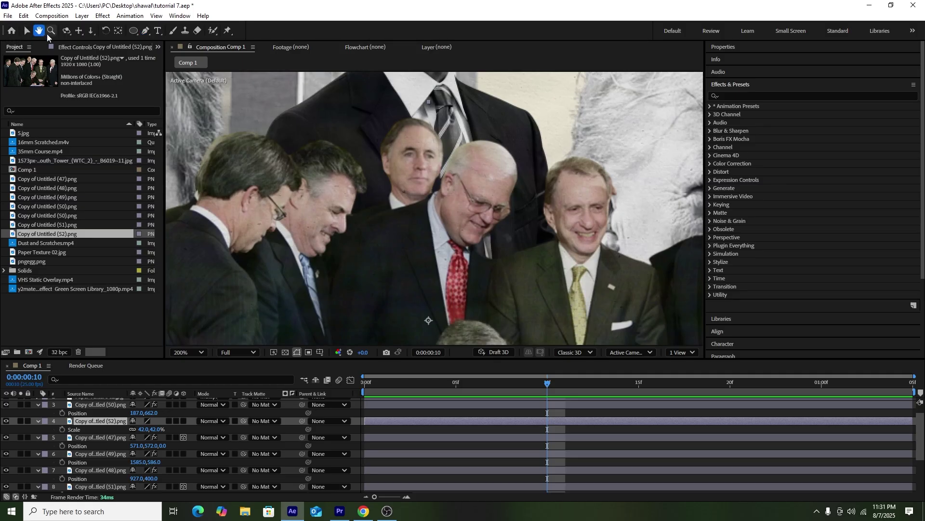
left_click_drag(581, 247, 402, 153)
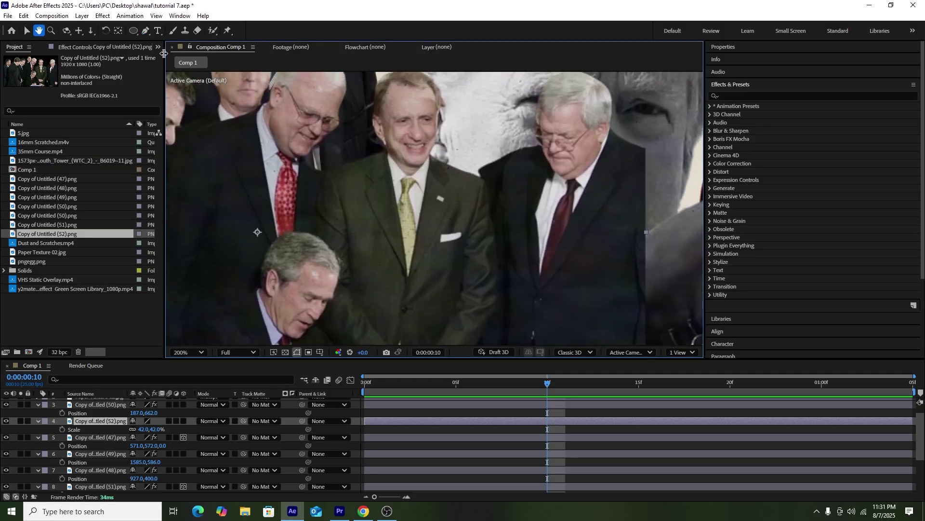
left_click(146, 31)
left_click(478, 175)
left_click(488, 183)
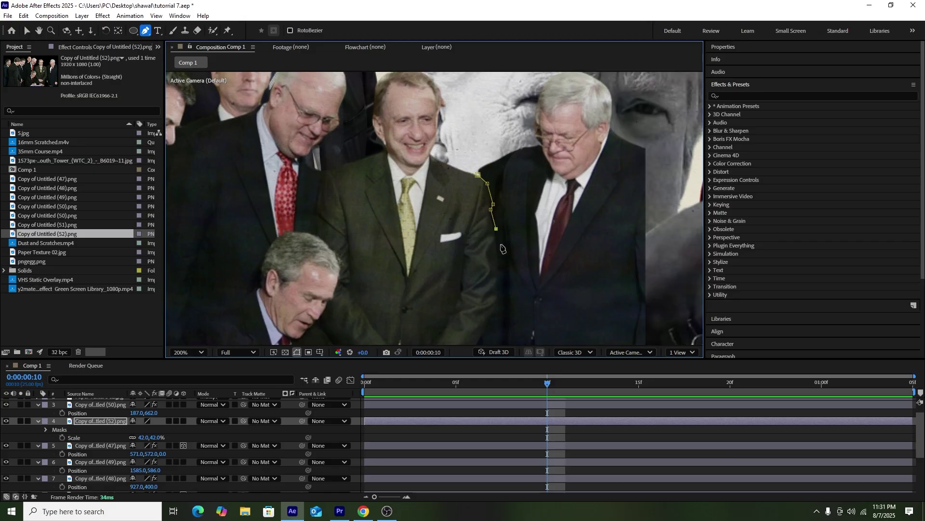
left_click(498, 308)
left_click(488, 329)
left_click(480, 341)
Continue the mask path down the yellow-tie man's jacket and past the signing man's hand to the cutout's lower edge.
scroll(506, 316, "down", 1)
left_click_drag(506, 316, 482, 186)
scroll(496, 202, "up", 2)
left_click(361, 187)
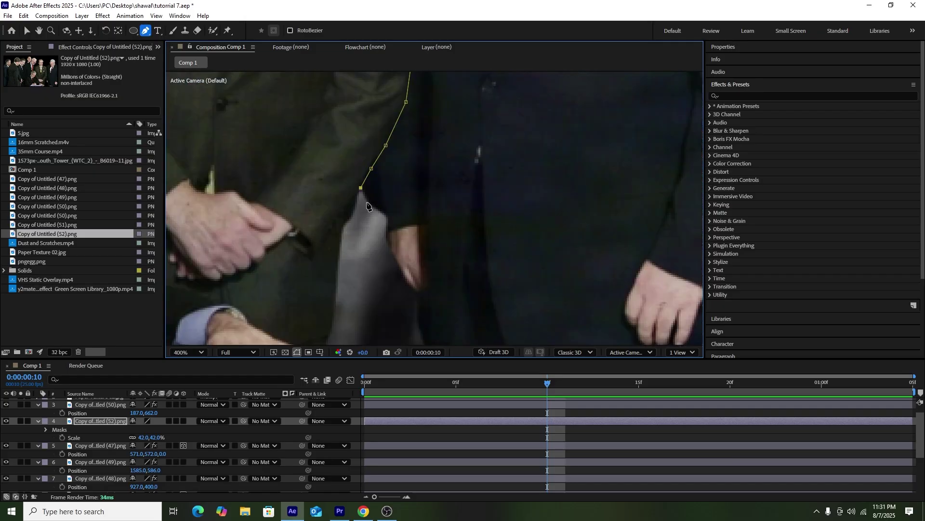
left_click(357, 200)
left_click(352, 217)
left_click(342, 228)
left_click(337, 258)
left_click(340, 281)
scroll(383, 228, "down", 2)
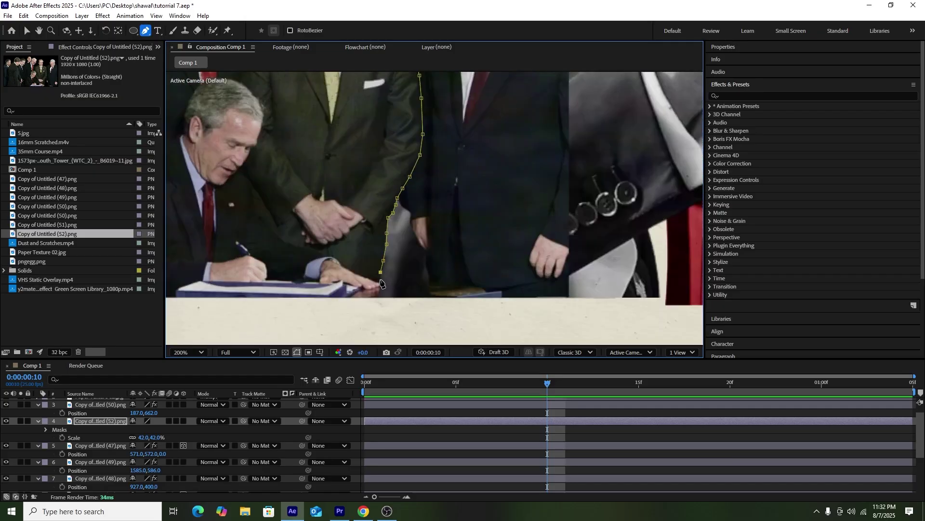
left_click(364, 290)
left_click(347, 302)
Carry the mask path below and around the man at the group's far right and close it above his head.
left_click(511, 321)
scroll(554, 317, "down", 1)
left_click(594, 290)
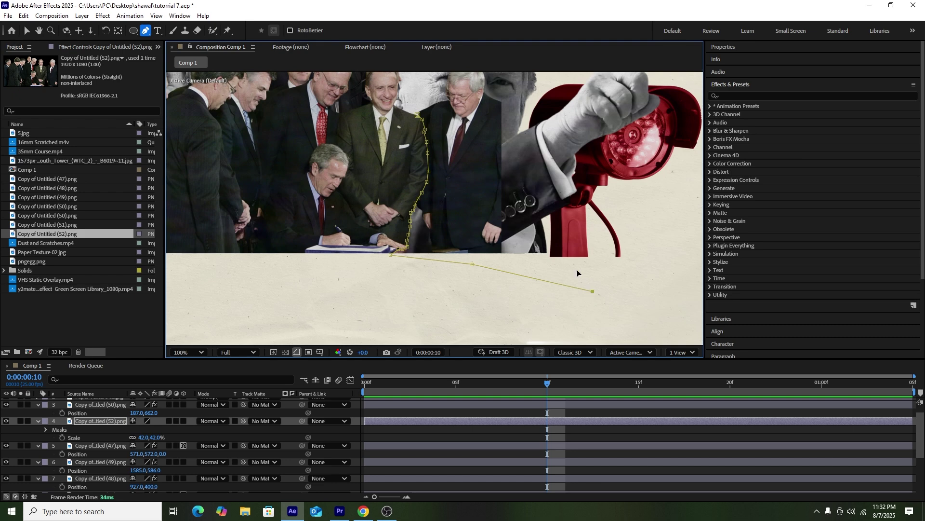
key("ctrl+z")
left_click(565, 266)
left_click(529, 165)
left_click(321, 160)
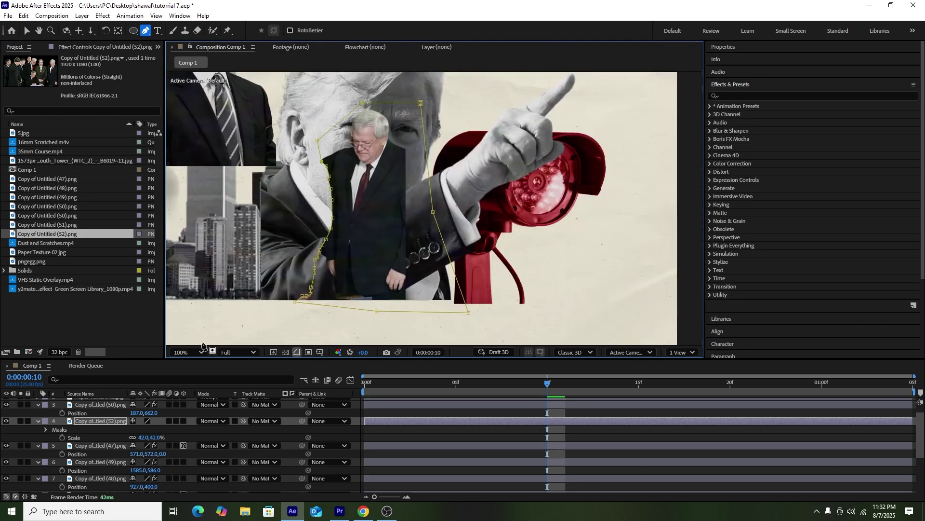
Set the mask around the far-right man to Subtract and deselect the group cutout.
left_click(44, 429)
left_click(142, 437)
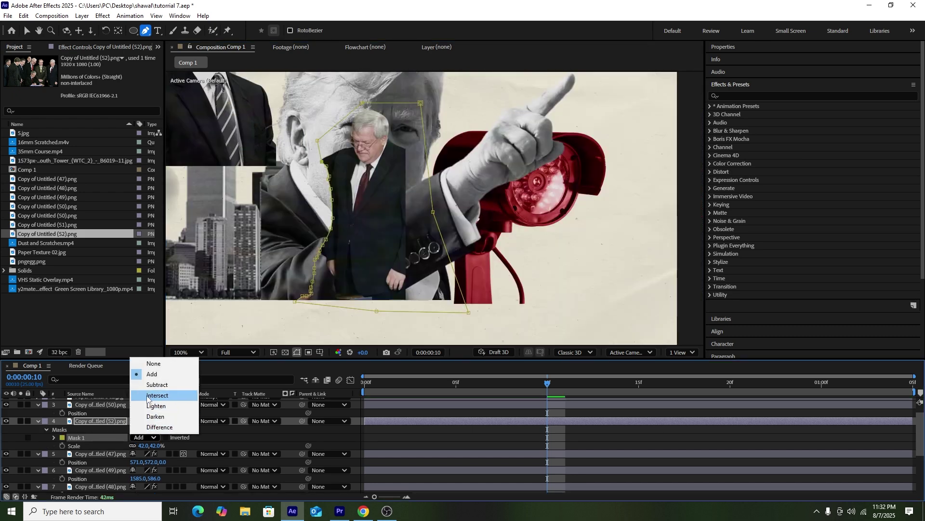
left_click(146, 384)
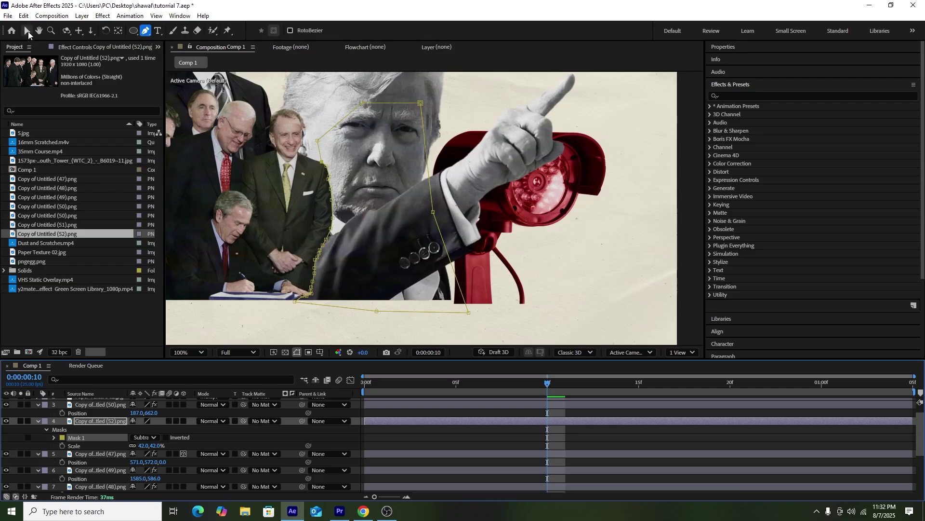
left_click(27, 31)
left_click(403, 199)
scroll(453, 212, "down", 2)
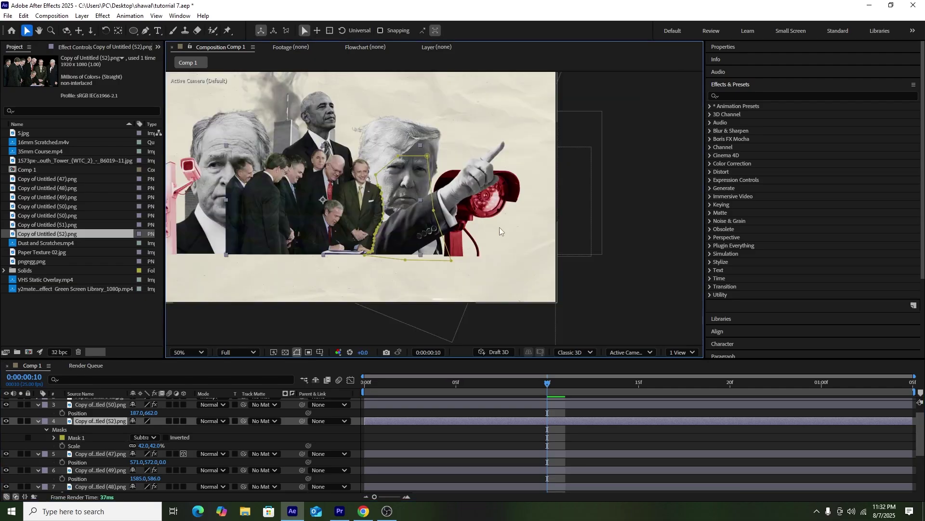
left_click(659, 274)
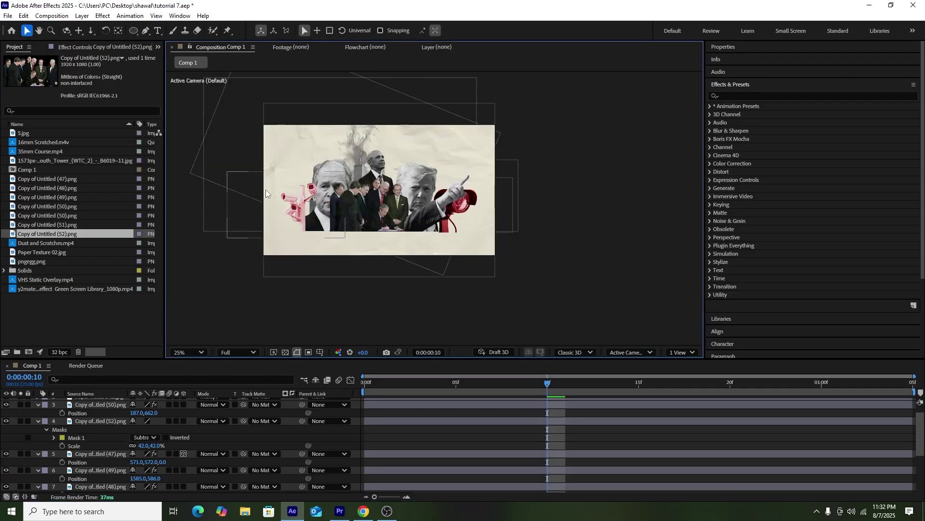
Begin a second Pen mask on the group cutout, tracing the shoulder, neck and back of the head of the second man from the left.
scroll(343, 195, "up", 2)
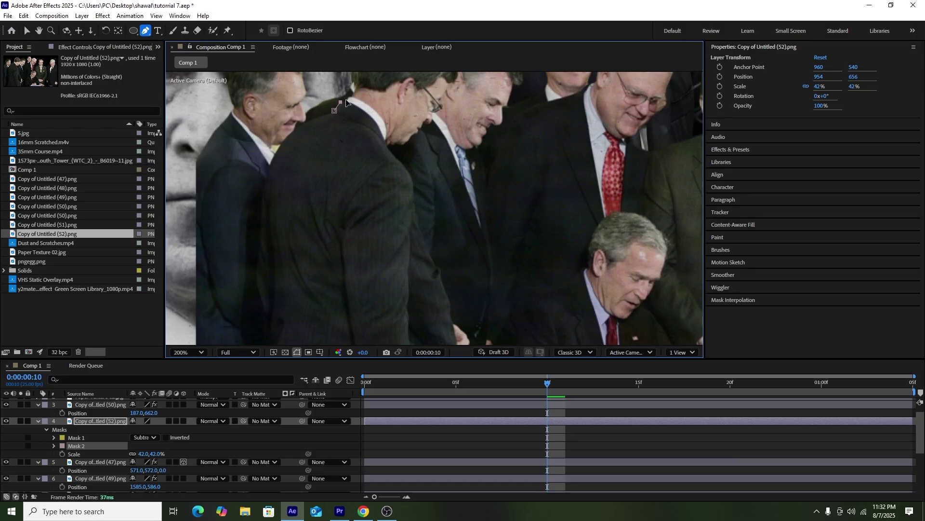
left_click_drag(356, 92, 435, 197)
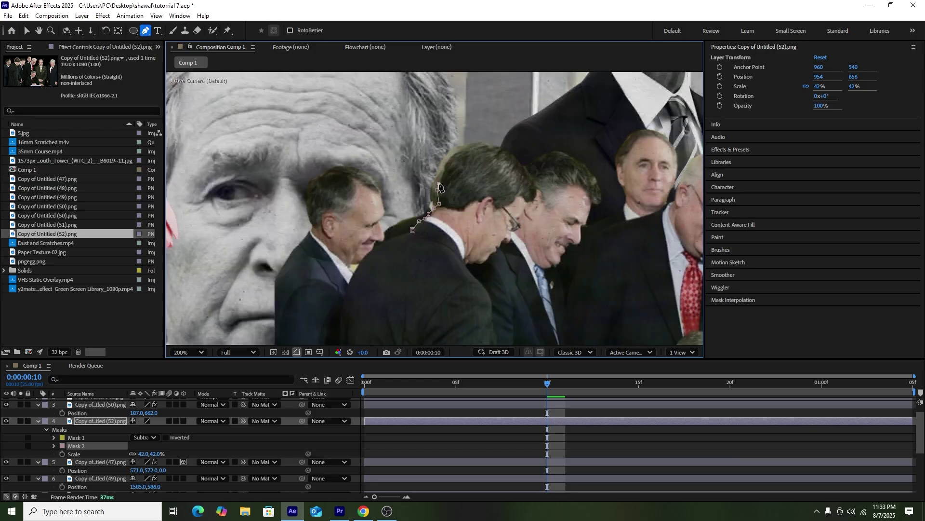
left_click(439, 183)
left_click(442, 176)
left_click(445, 170)
left_click(452, 158)
left_click(458, 152)
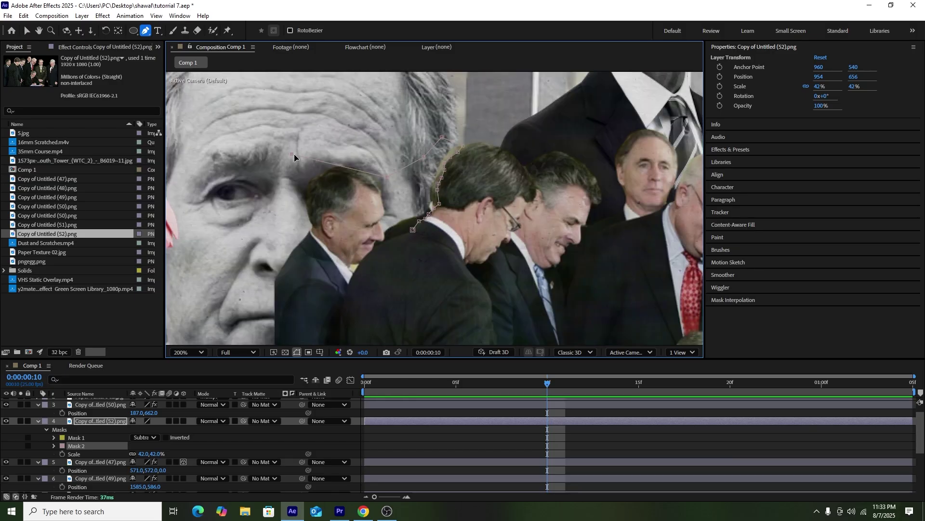
Extend the second mask path around the outside of the leftmost man and below the cutout's lower edge.
left_click(256, 303)
scroll(283, 284, "down", 2)
left_click(385, 300)
left_click(407, 291)
scroll(408, 290, "up", 2)
scroll(405, 287, "down", 1)
key("space")
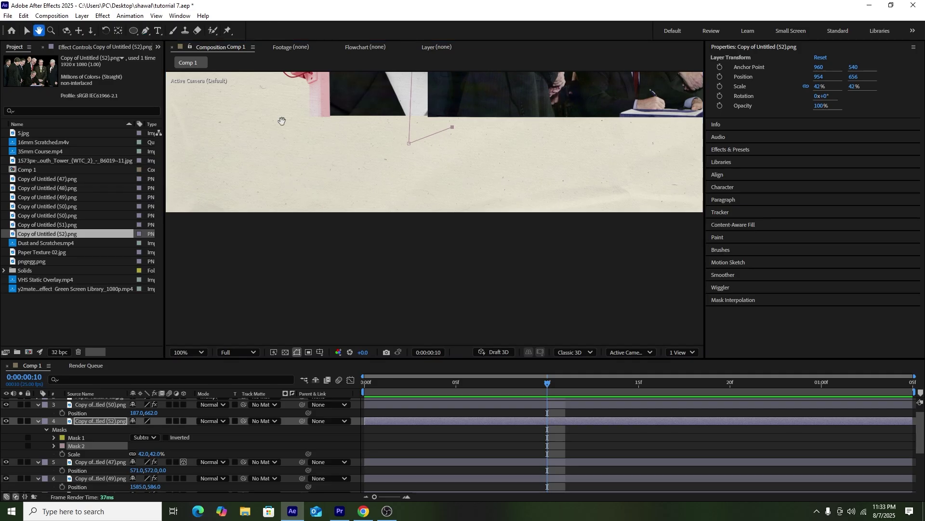
left_click_drag(282, 120, 239, 316)
Trace the second mask up the back of the second man from the left, close the path and set it to Subtract.
scroll(355, 310, "up", 1)
left_click(475, 315)
left_click(478, 295)
left_click(483, 272)
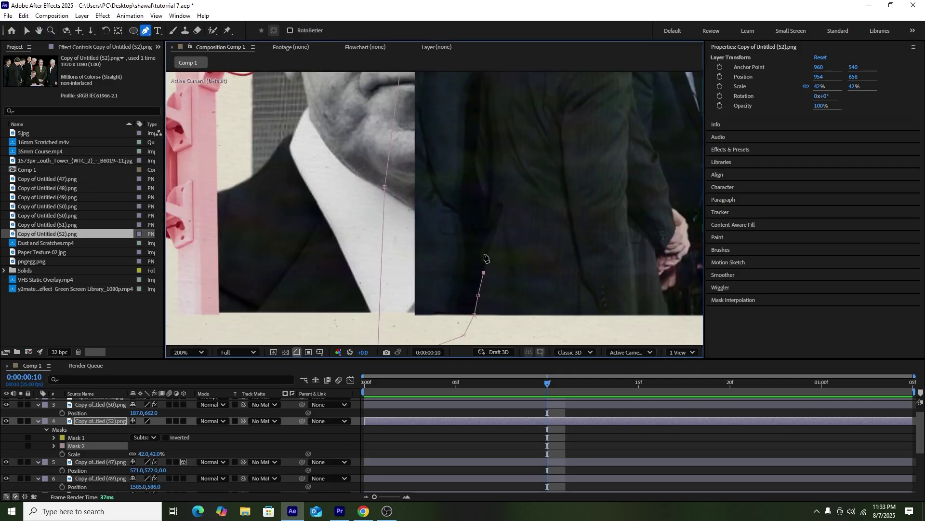
left_click(476, 141)
scroll(475, 141, "down", 1)
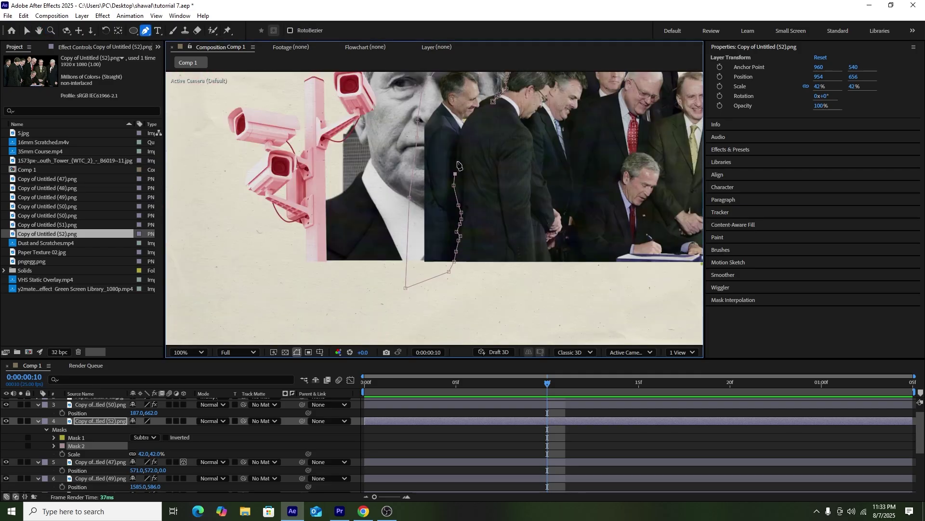
left_click(458, 137)
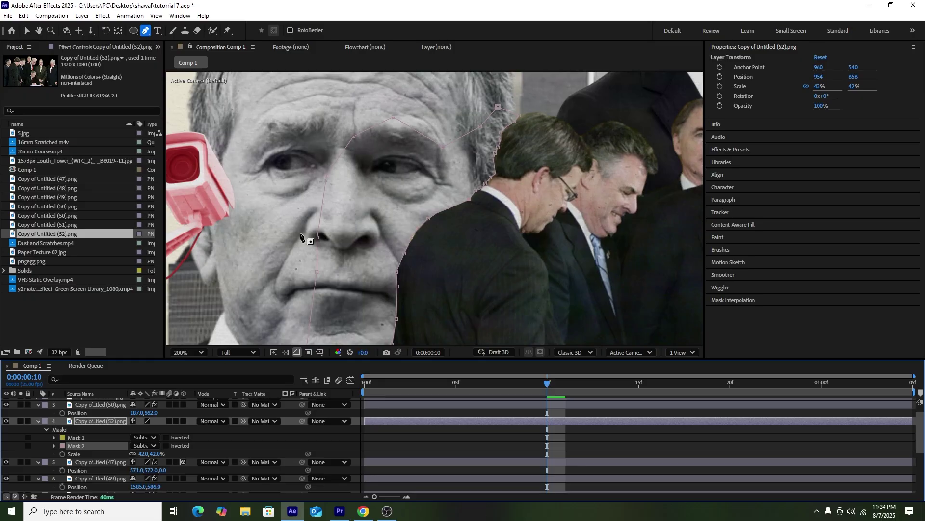
scroll(456, 284, "down", 1)
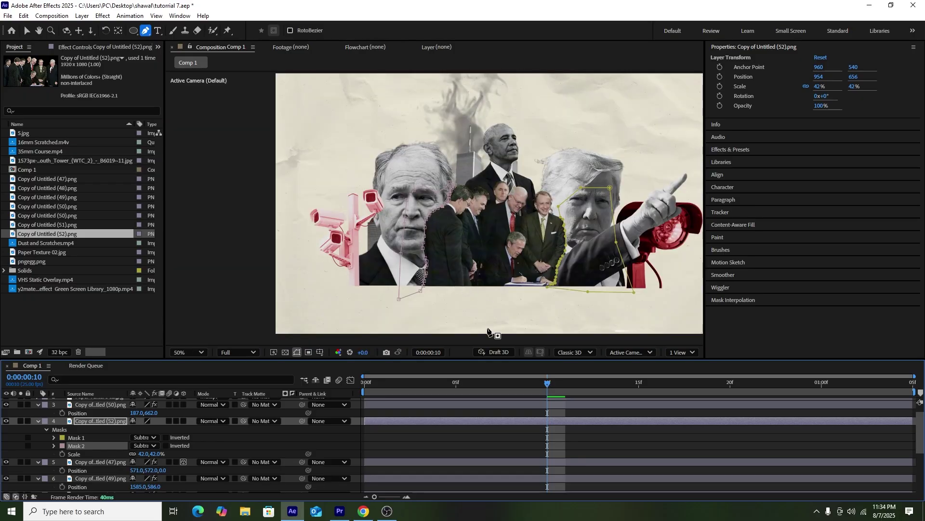
Scale the group cutout to 32% and position it at about 958, 714, between the Bush and Trump portraits.
left_click(488, 327)
left_click(418, 313)
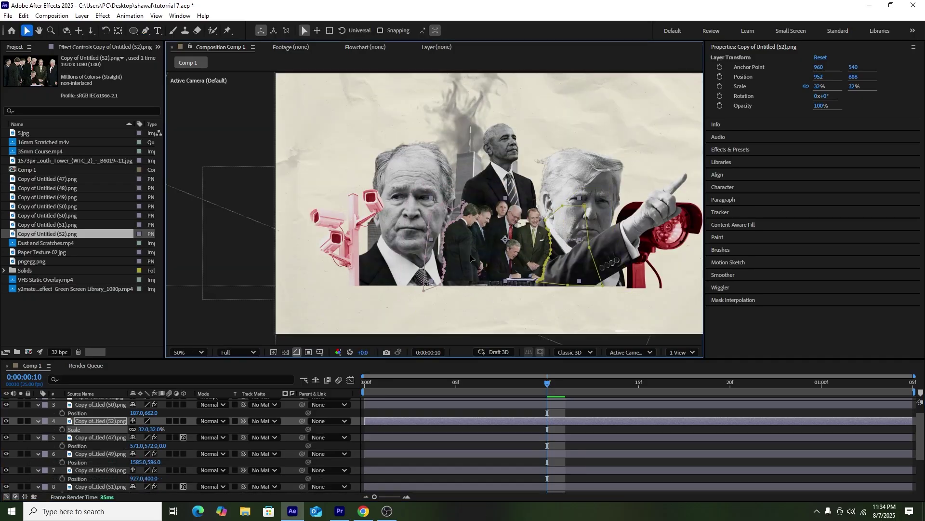
left_click_drag(471, 261, 472, 262)
left_click(464, 300)
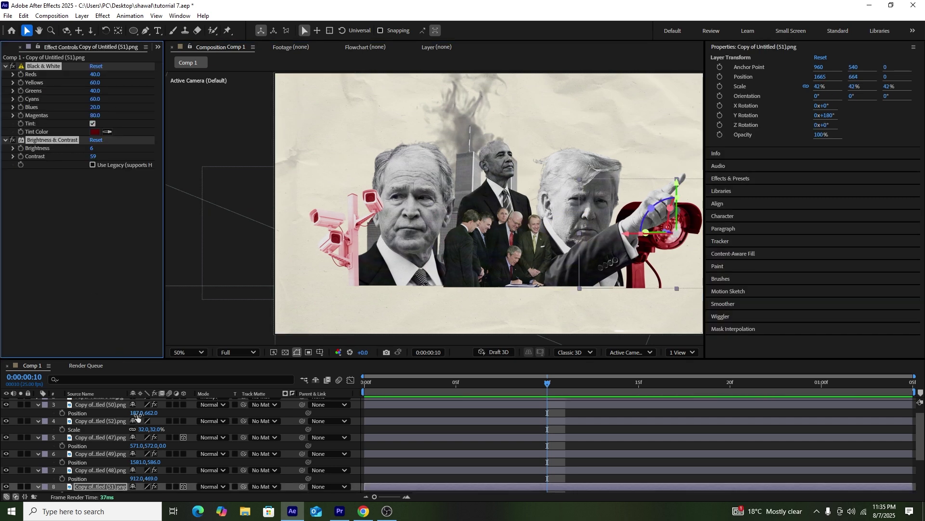
Paste the red CCTV cutout's Black & White and Brightness & Contrast effects onto the group cutout, Copy of Untitled (52).png.
left_click(111, 422)
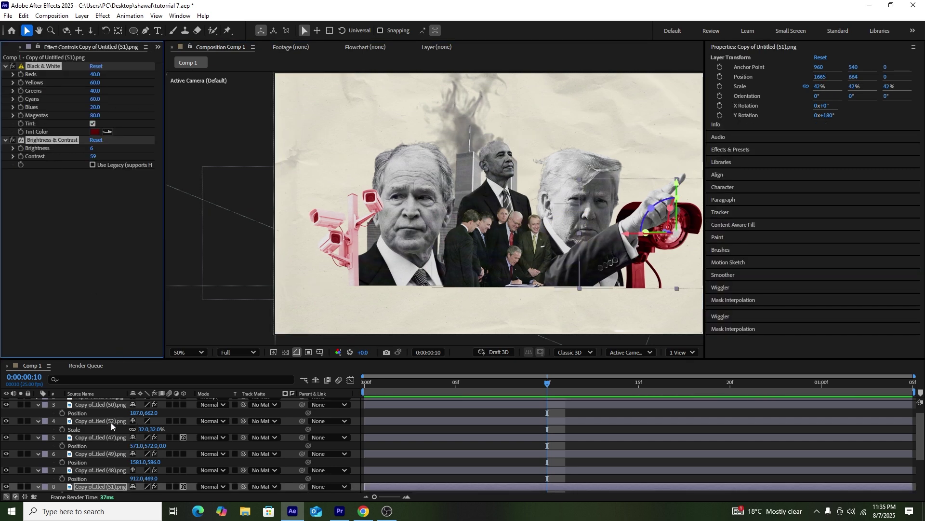
key("ctrl+v")
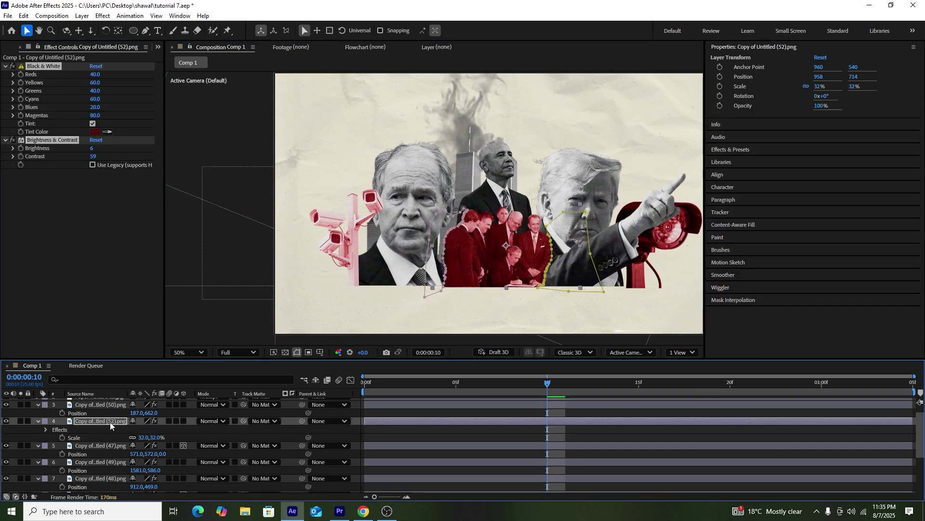
left_click(394, 296)
Draw a rectangle shape of about 89 × 96 px over the head of the group's rightmost man and set its fill to None.
scroll(395, 296, "down", 2)
left_click_drag(617, 211, 660, 258)
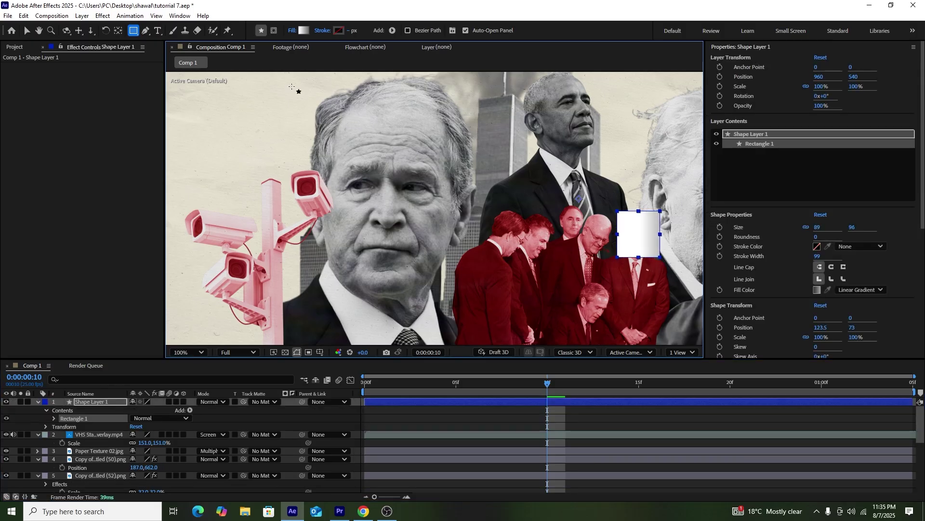
left_click(291, 30)
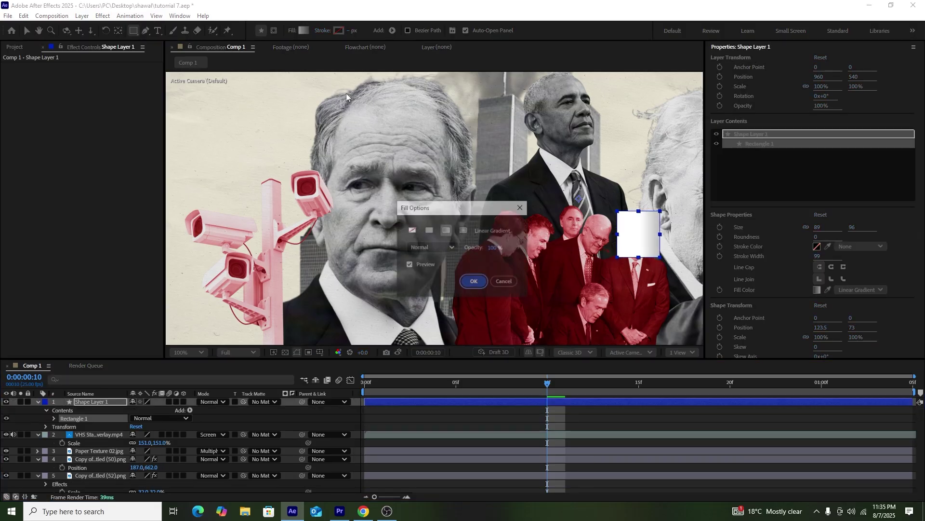
left_click(411, 230)
left_click(474, 284)
Give the rectangle around the man's head a yellow stroke with a width of 4 px.
left_click(340, 31)
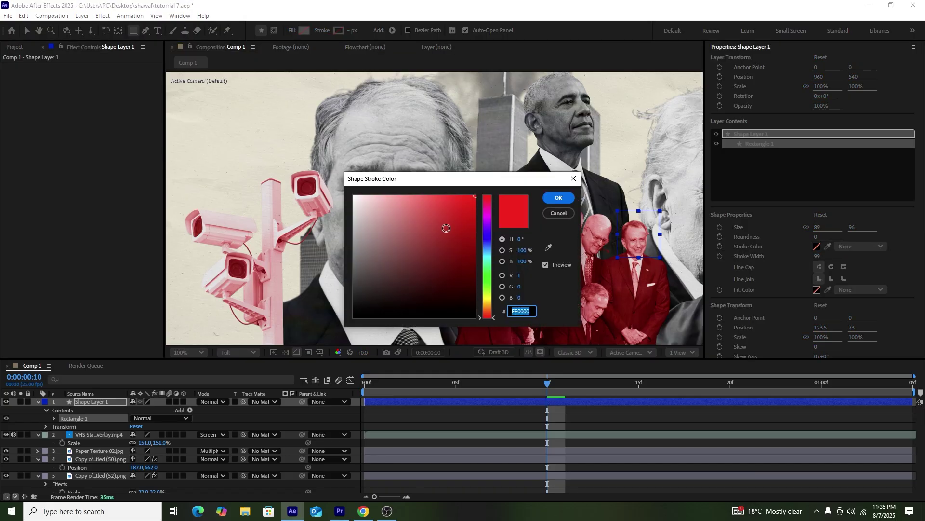
mouse_move(492, 279)
left_mouse_down()
mouse_move(492, 307)
mouse_move(492, 299)
left_mouse_up()
left_click(559, 198)
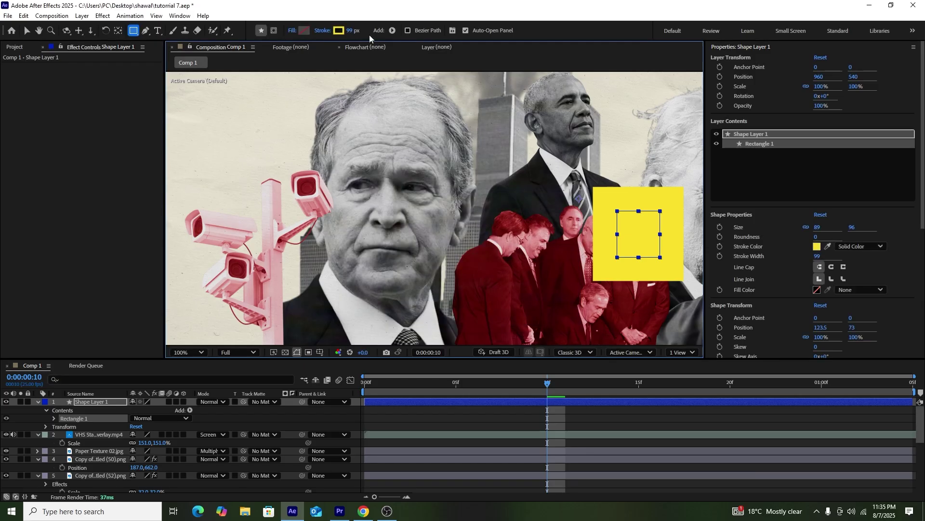
left_click_drag(351, 31, 313, 39)
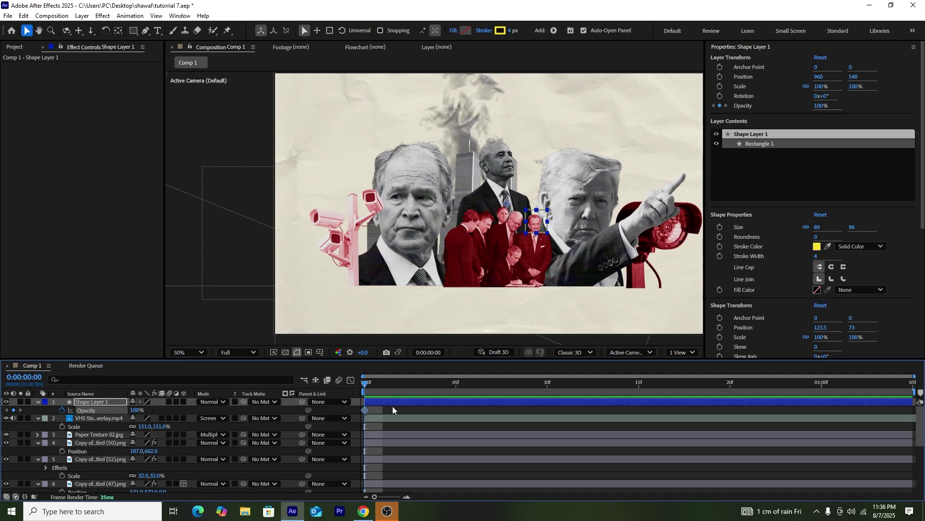
Add Opacity keyframes to the rectangle's shape layer every two frames from frame 3 to frame 11.
left_click_drag(386, 386, 414, 385)
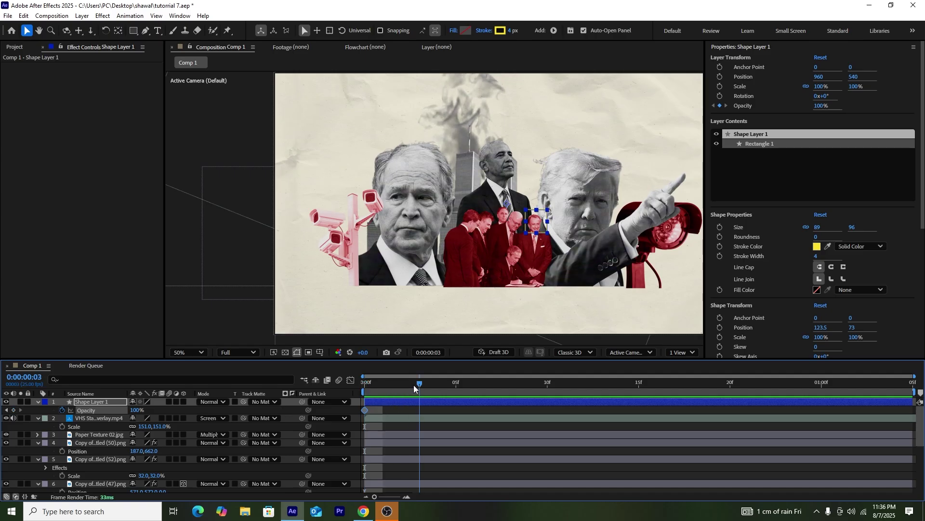
key("Page_Down")
key("Page_Down")
left_click(14, 410)
key("Page_Down")
key("Page_Down")
left_click(14, 410)
key("Page_Down")
key("Page_Down")
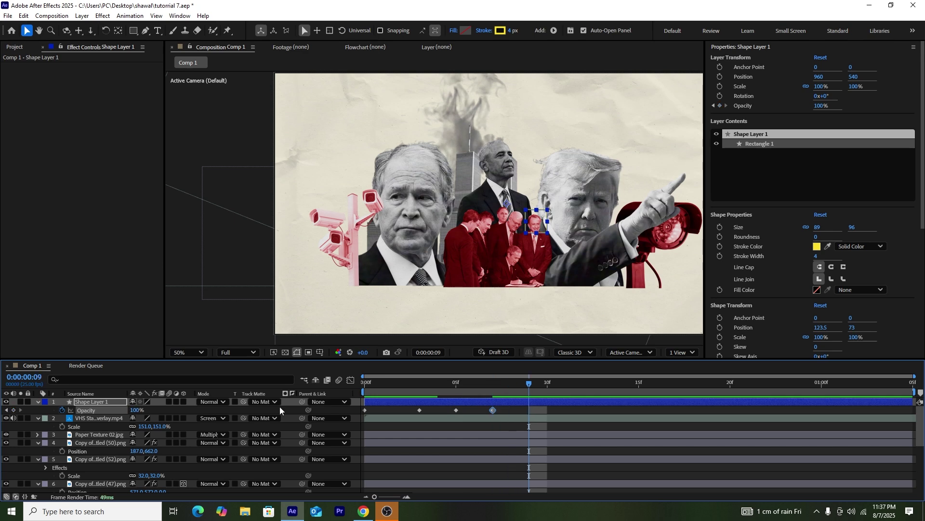
left_click(13, 410)
key("Page_Down")
key("Page_Down")
left_click(14, 410)
left_click_drag(696, 384, 791, 384)
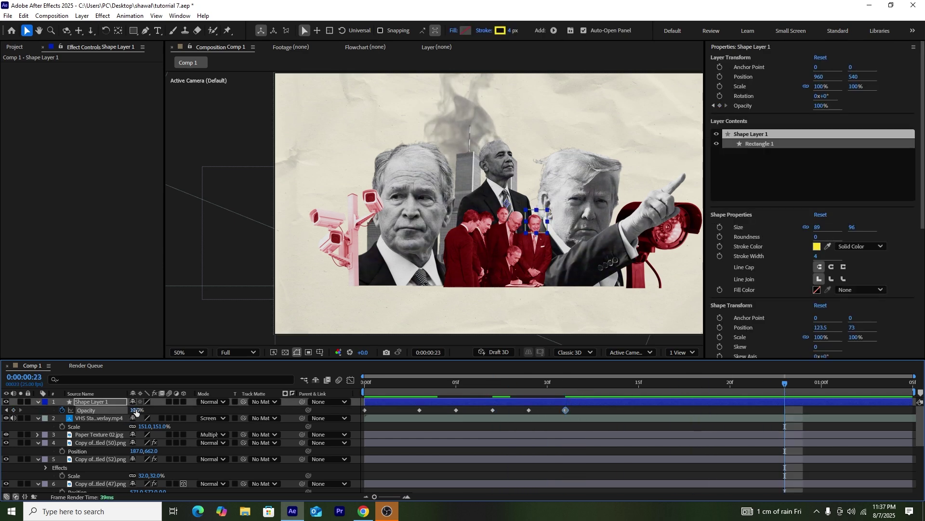
left_click(13, 410)
key("Page_Down")
left_click_drag(135, 410, 113, 413)
key("ctrl+z")
key("ctrl+z")
Copy the frame layer's five Opacity keyframes between frames 3 and 11, paste them at frame 23 and preview the flicker.
left_click_drag(573, 412, 404, 413)
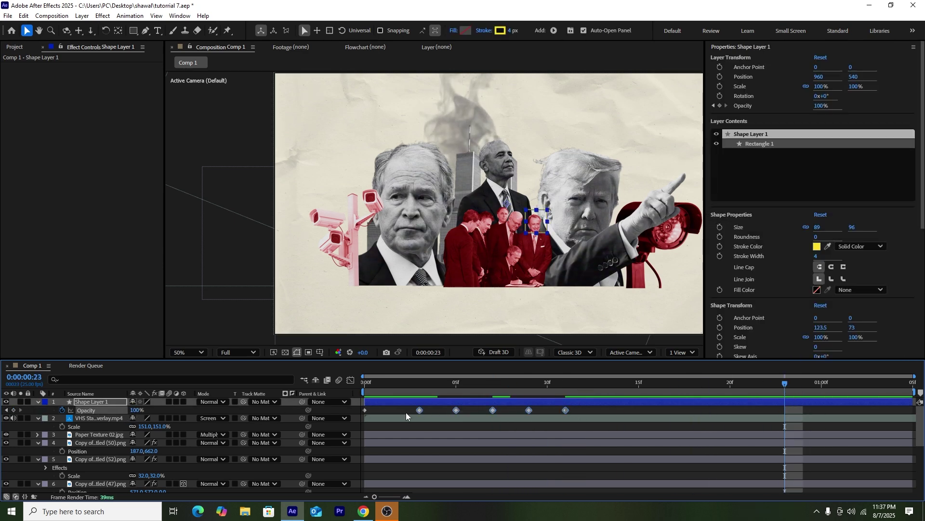
key("ctrl+c")
key("ctrl+v")
mouse_move(786, 384)
left_mouse_down()
mouse_move(820, 397)
mouse_move(787, 384)
left_mouse_up()
key("space")
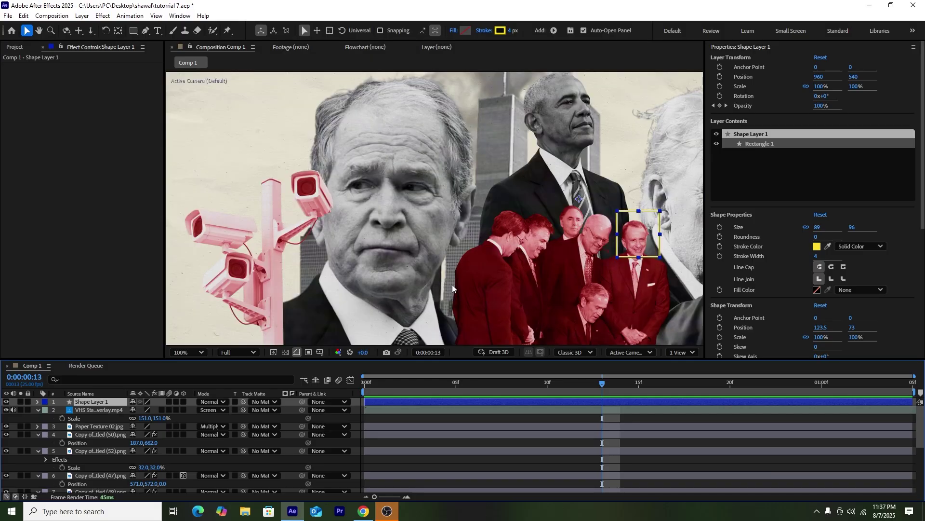
Position a copy of the yellow frame, scaled to 72%, over the bald man's head beside the rightmost man.
left_click_drag(598, 245, 601, 248)
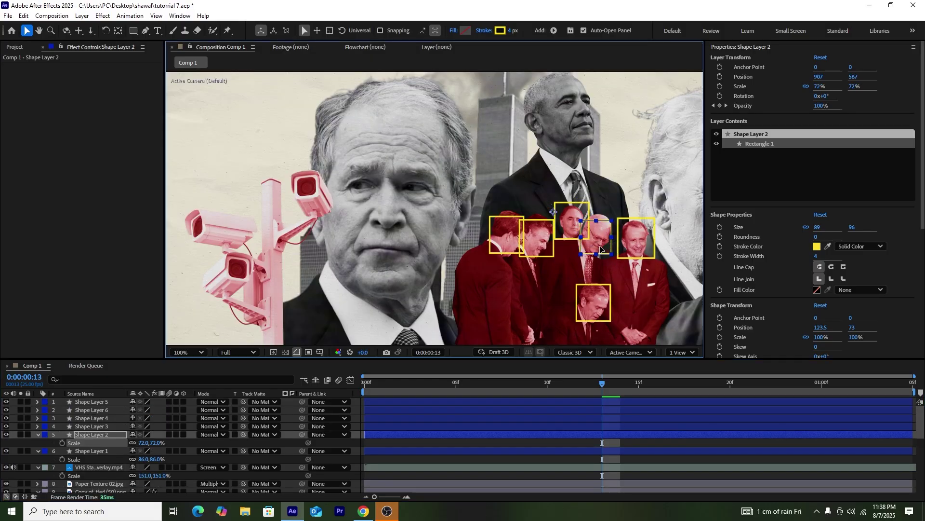
left_click(558, 283)
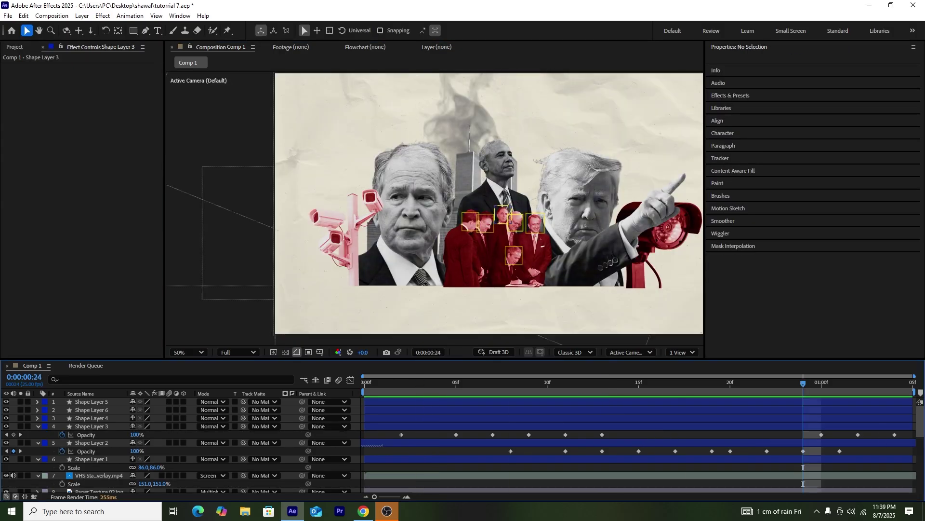
Delete Shape Layer 3's Opacity keyframes from one second onward and reveal Shape Layer 4's Opacity property.
left_click_drag(814, 431, 912, 443)
key("Delete")
left_click(89, 417)
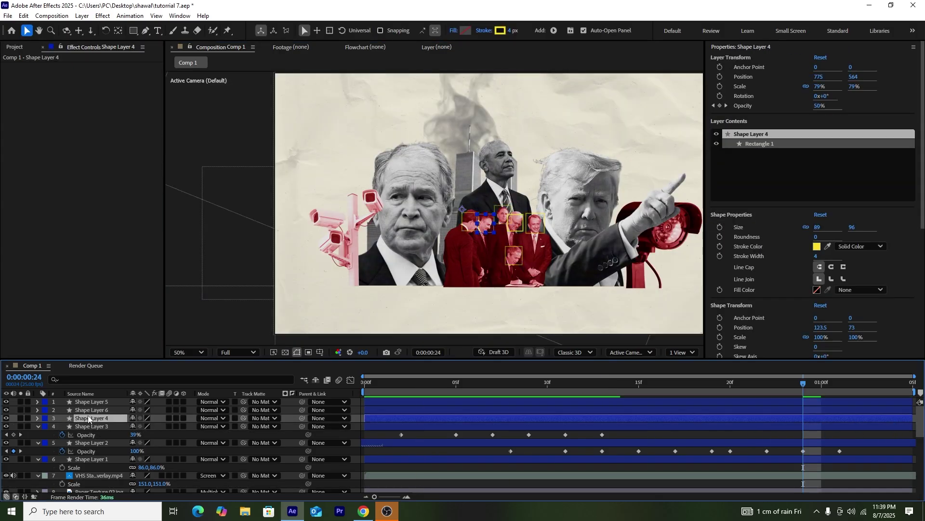
key("t")
left_click(5, 426)
left_click(5, 427)
left_click(6, 426)
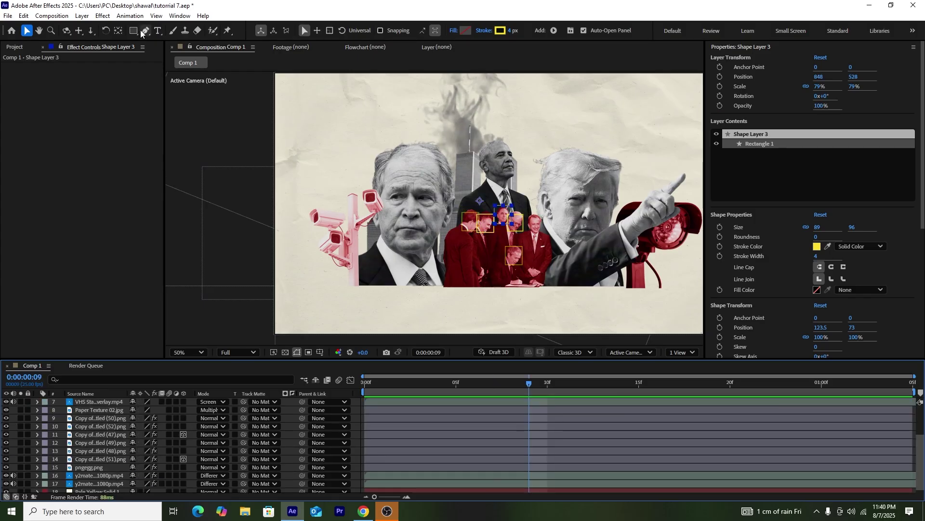
Draw a hand-drawn double loop with the Pen tool around the head of the middle president.
left_click(145, 31)
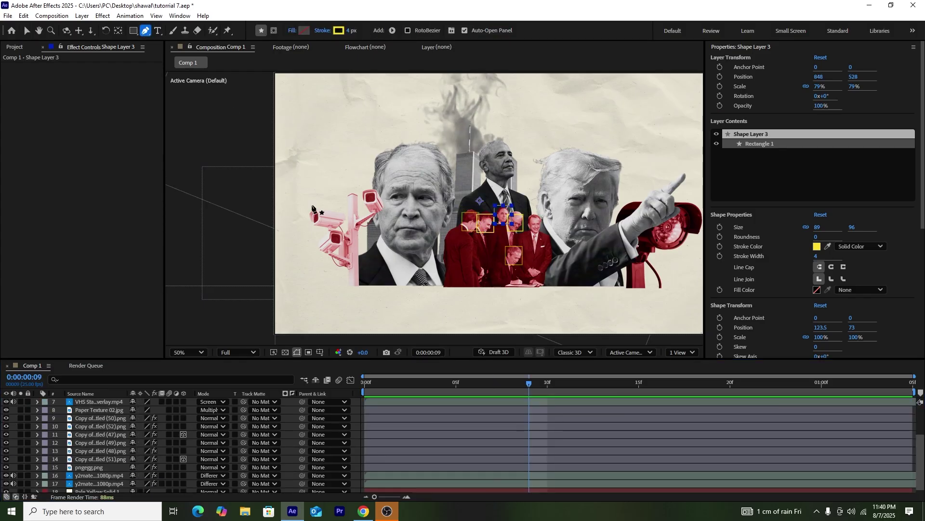
left_click(359, 421)
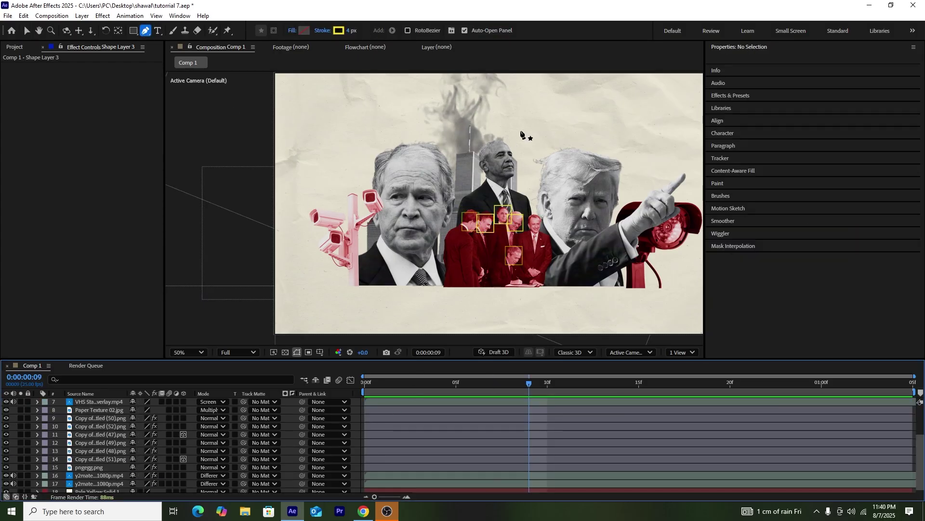
left_click(510, 123)
left_click_drag(475, 185, 506, 196)
left_click(532, 169)
left_click_drag(532, 168, 536, 164)
left_click_drag(484, 137, 441, 152)
left_click(463, 189)
left_click_drag(464, 189, 501, 195)
left_click(544, 142)
left_click_drag(537, 164, 532, 167)
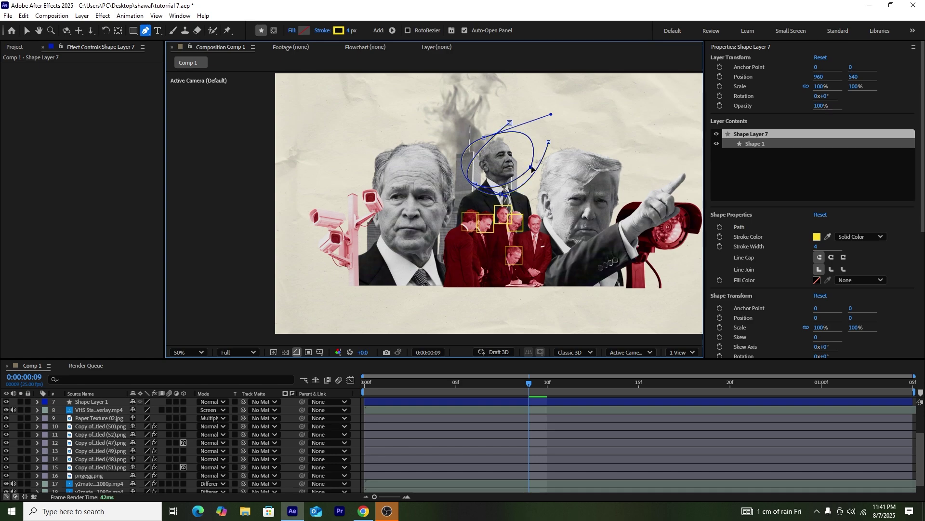
left_click_drag(484, 124, 445, 135)
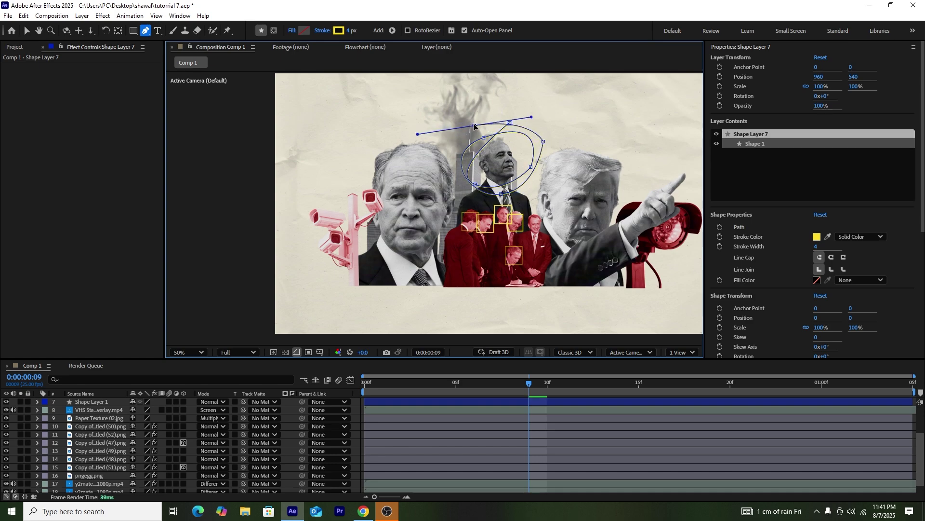
key("v")
Set the stroke colour of Shape Layer 1 to pure red, FF0000.
left_click(92, 401)
left_click(501, 30)
left_click(487, 316)
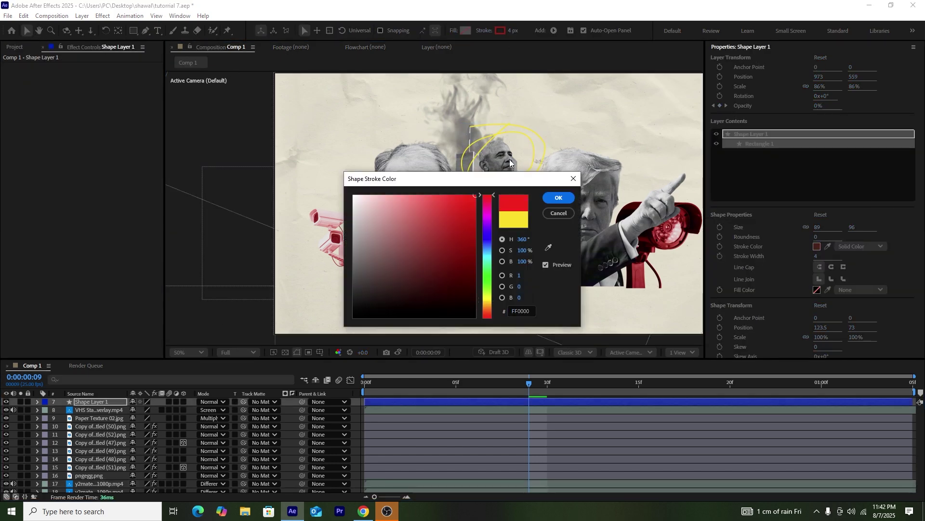
left_click(558, 198)
Give the loop on Shape Layer 7 a red 8 px stroke and the Multiply blending mode.
scroll(91, 419, "up", 3)
left_click(92, 401)
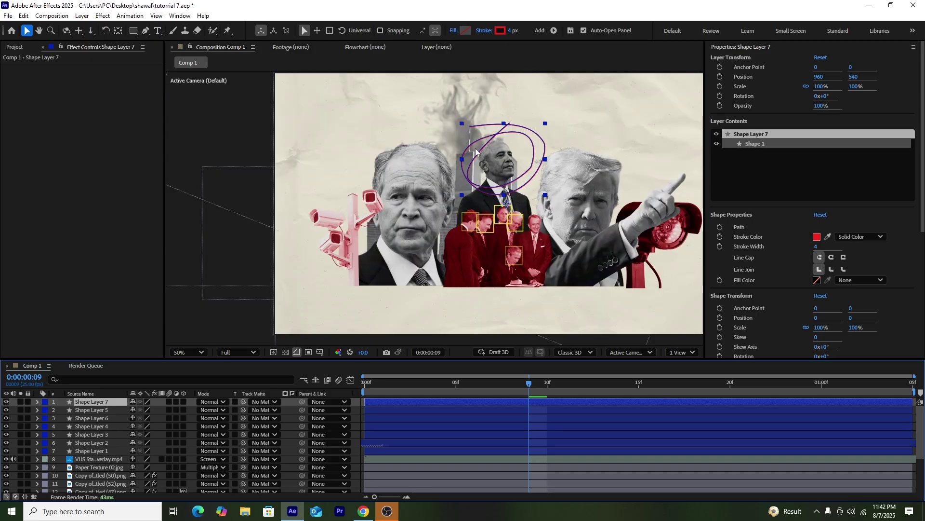
left_click(212, 402)
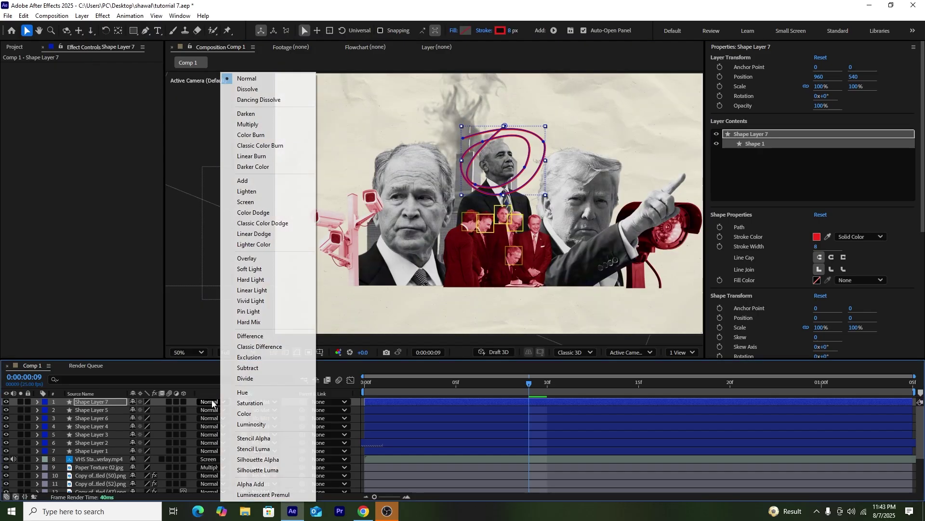
left_click(260, 126)
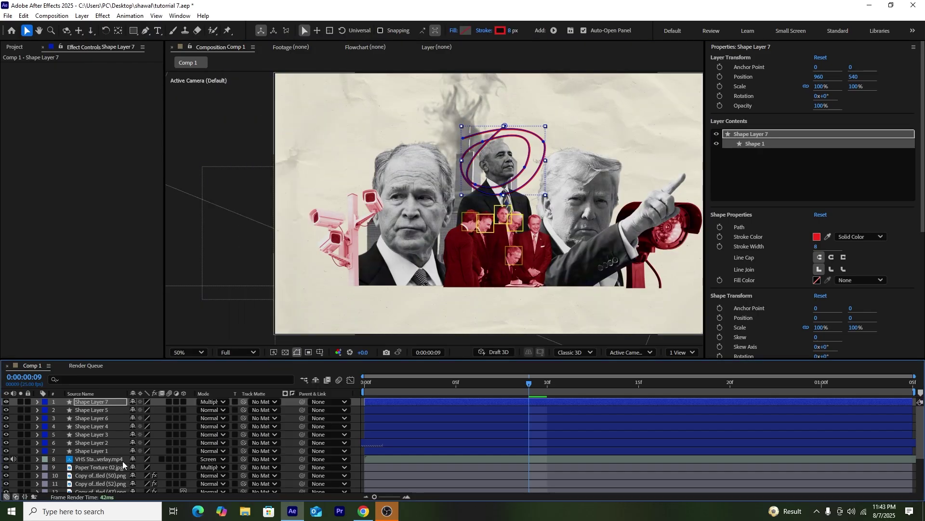
Taper the red loop's stroke with a Start Length of 23% and an End Length of 19%.
left_click(39, 403)
left_click(46, 411)
left_click(55, 420)
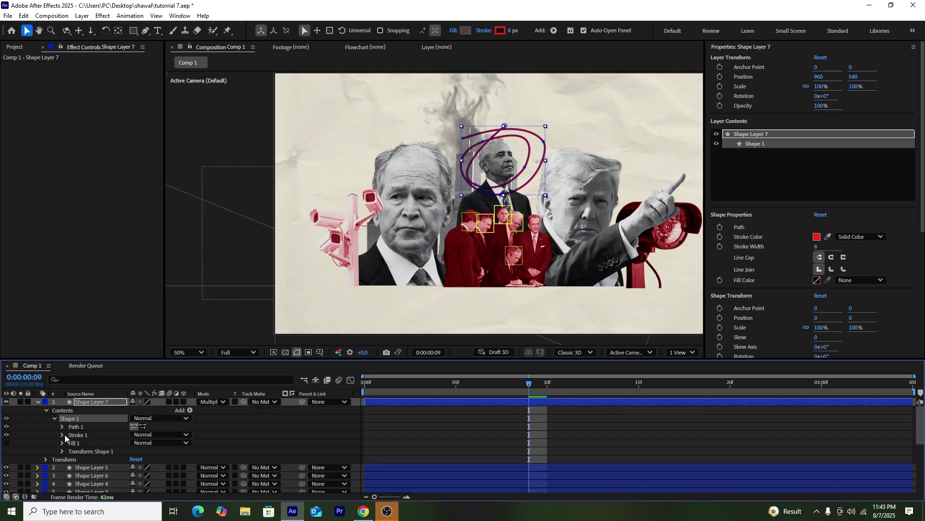
left_click(64, 435)
scroll(65, 434, "down", 1)
left_click(71, 479)
scroll(106, 484, "down", 2)
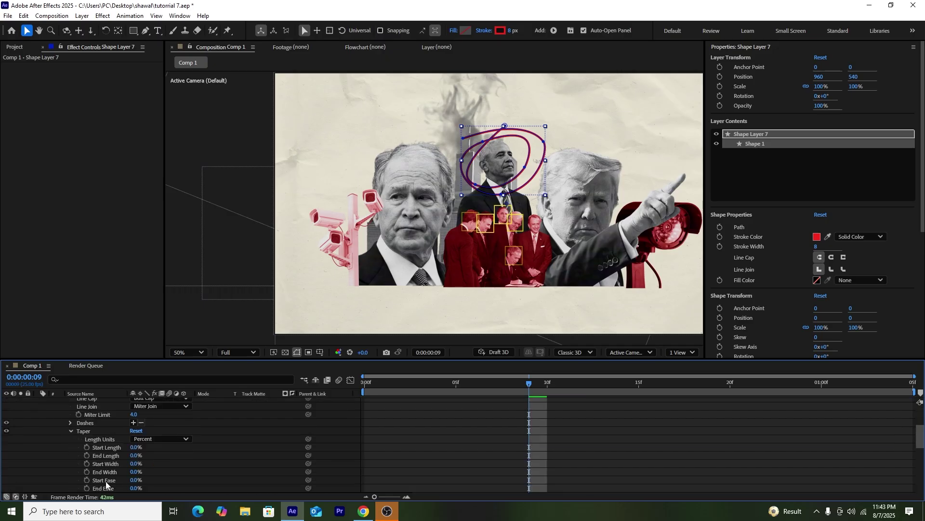
left_click_drag(135, 447, 149, 449)
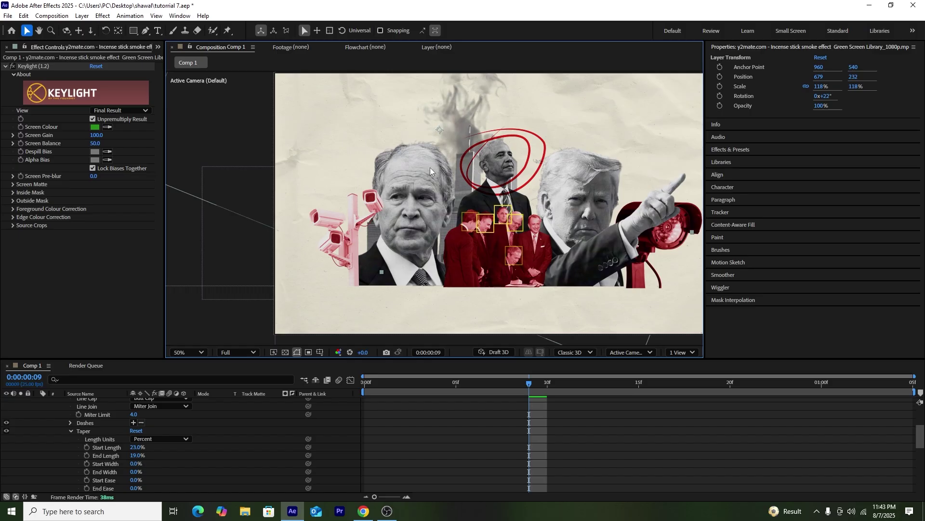
Import the texture Untitled design (44) from the EditingSupport Textures folder and place it above all layers in Comp 1.
scroll(430, 167, "down", 2)
scroll(429, 170, "up", 2)
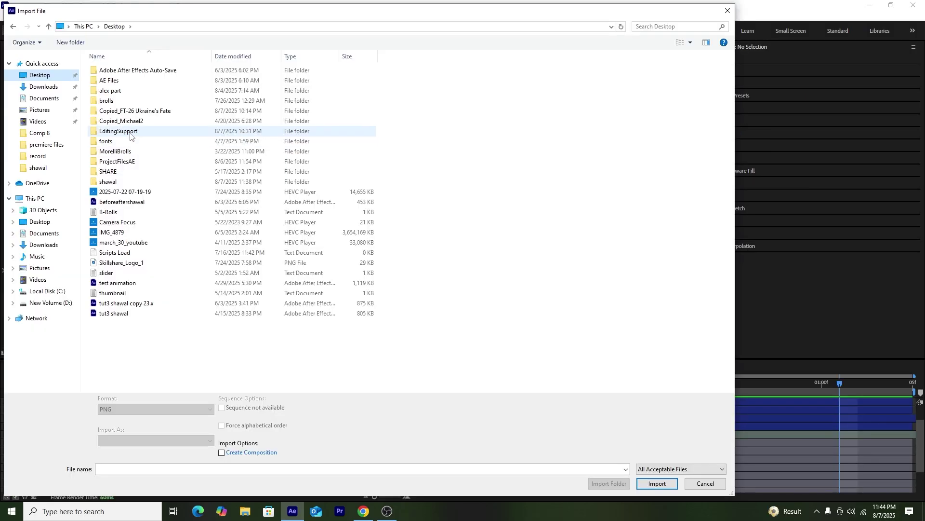
double_click(123, 131)
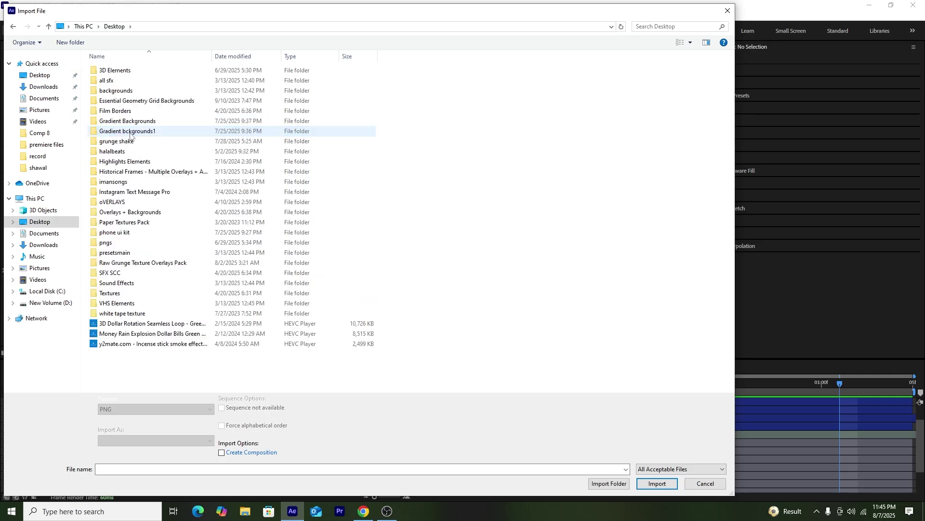
double_click(149, 291)
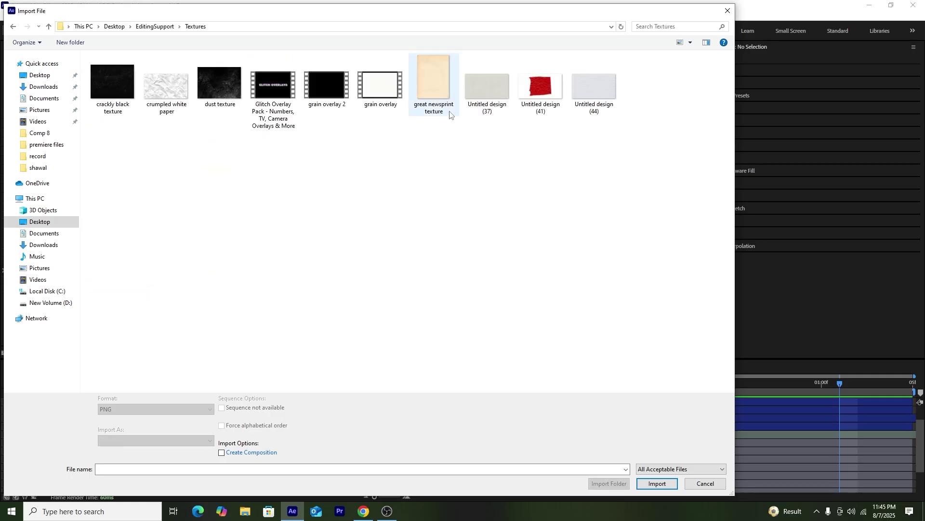
double_click(596, 99)
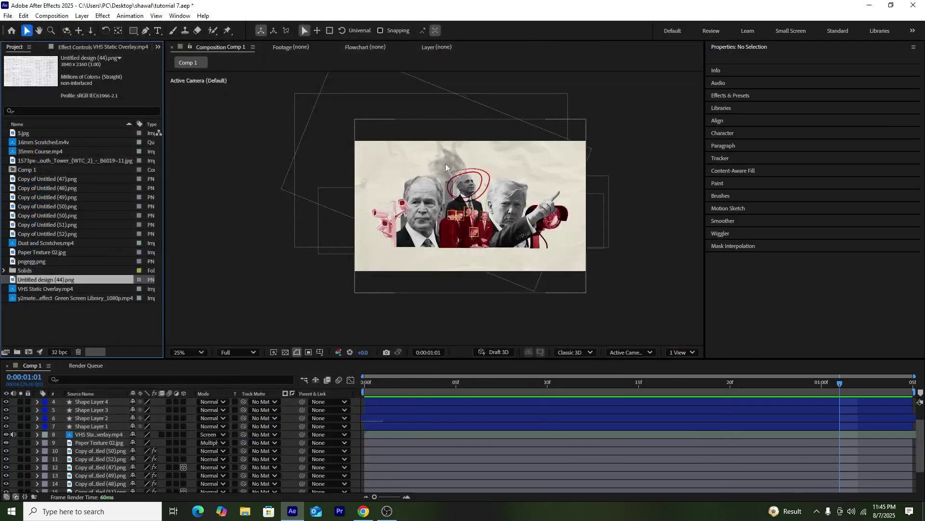
left_click_drag(58, 281, 120, 399)
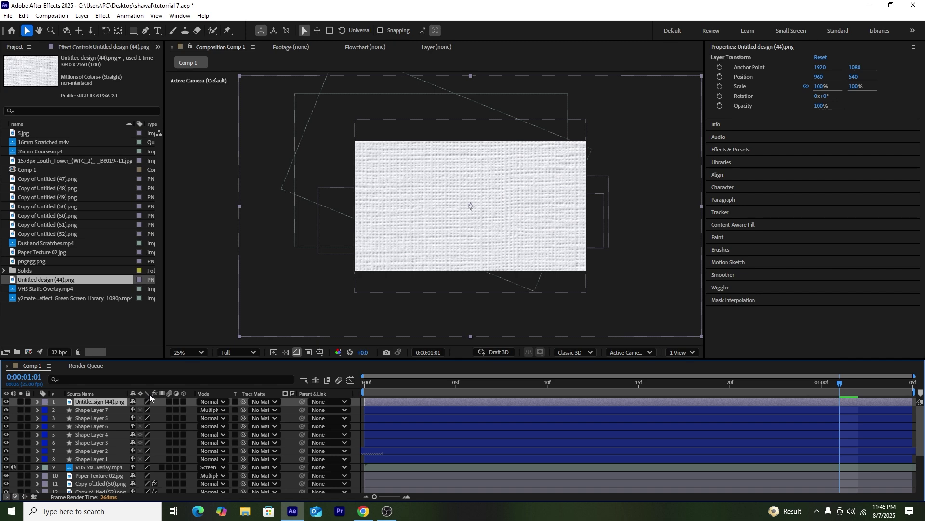
key("s")
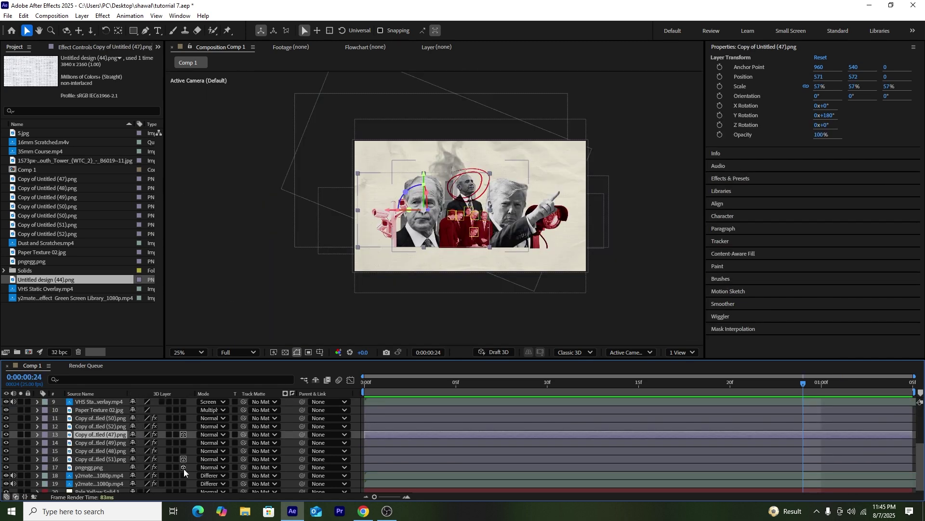
Add a Position expression with posterizeTime(12) and wiggle(4,5) on separate lines to the camera cutout Copy of Untitled (51).png.
scroll(184, 476, "down", 1)
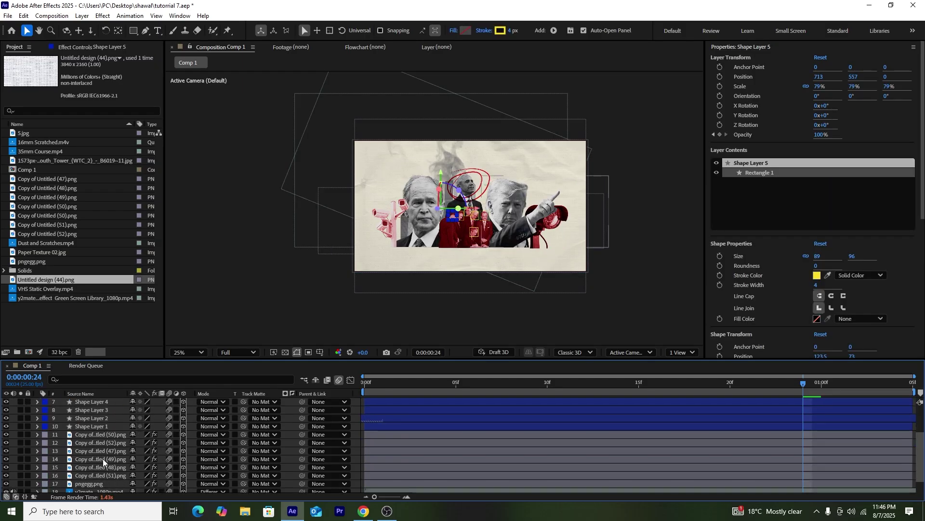
left_click(103, 459)
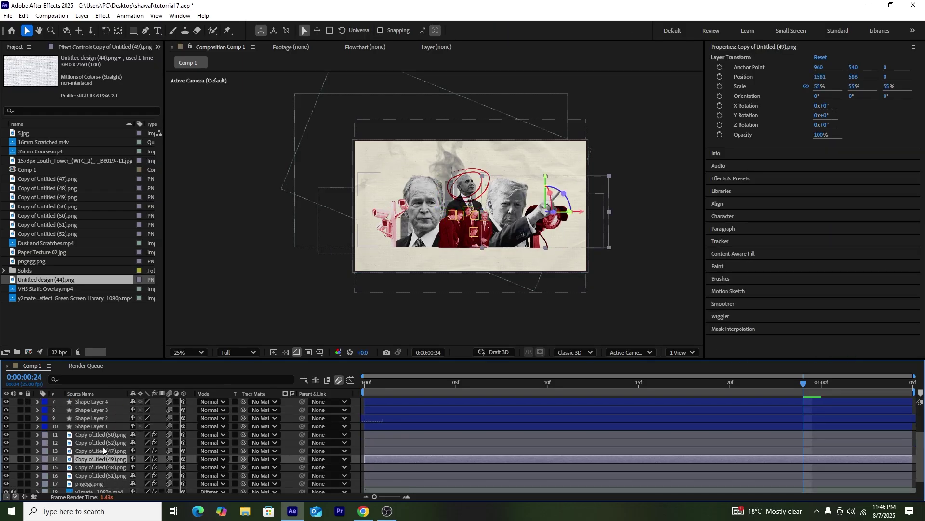
scroll(104, 477, "down", 2)
scroll(104, 477, "down", 1)
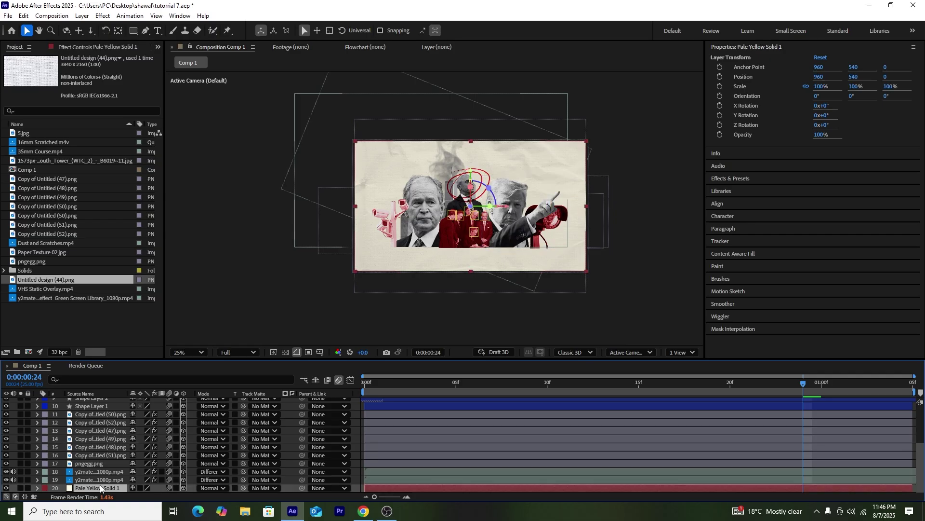
left_click(60, 452)
key("p")
left_click(61, 459, "alt")
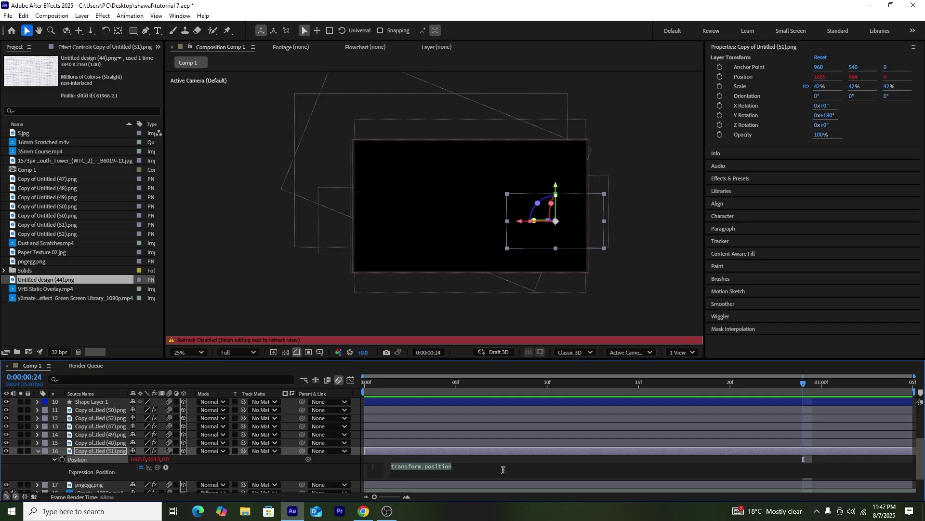
type("pos")
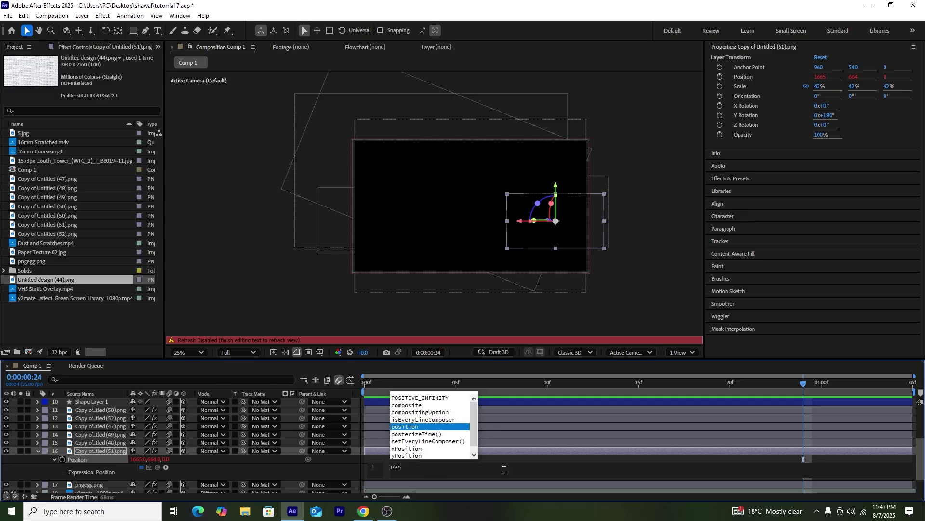
key("Down")
key("Return")
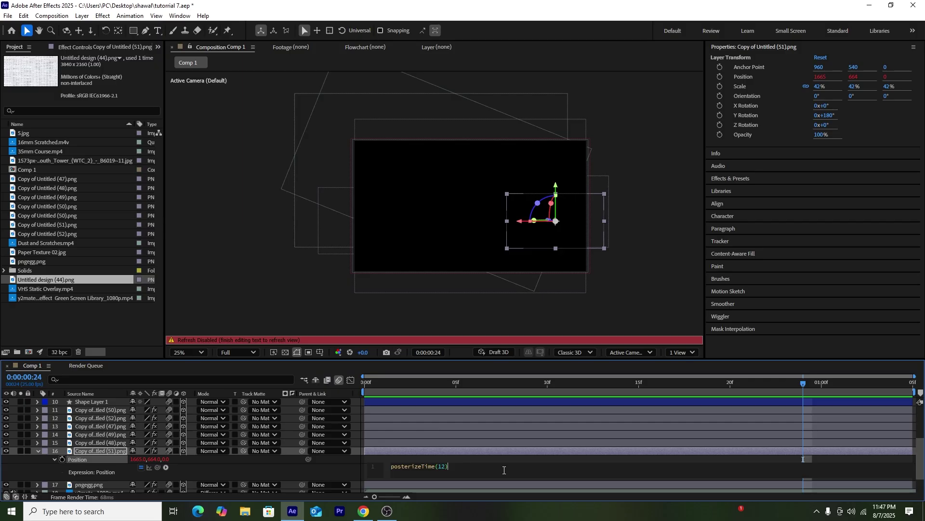
key("Return")
type("wiggle(4,5")
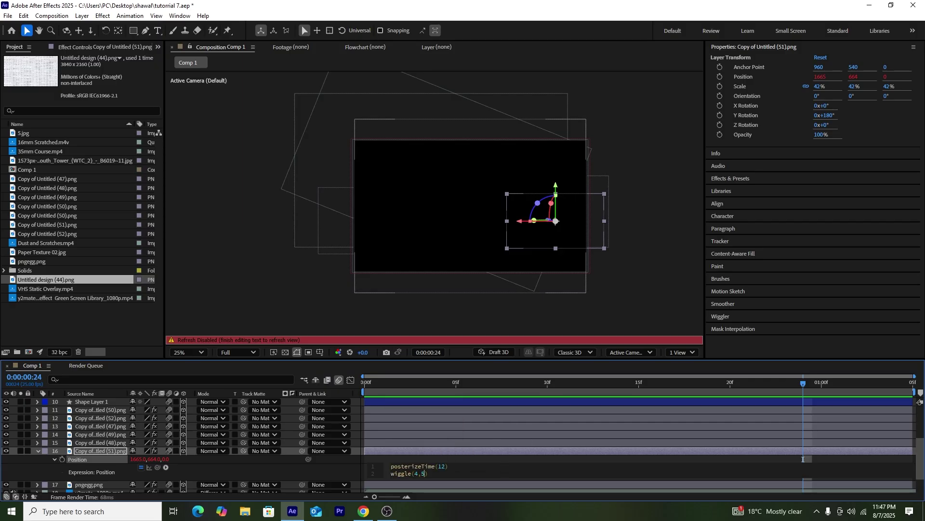
Preview the camera cutout's wiggle from the start of the composition.
left_click_drag(446, 389, 271, 392)
key("space")
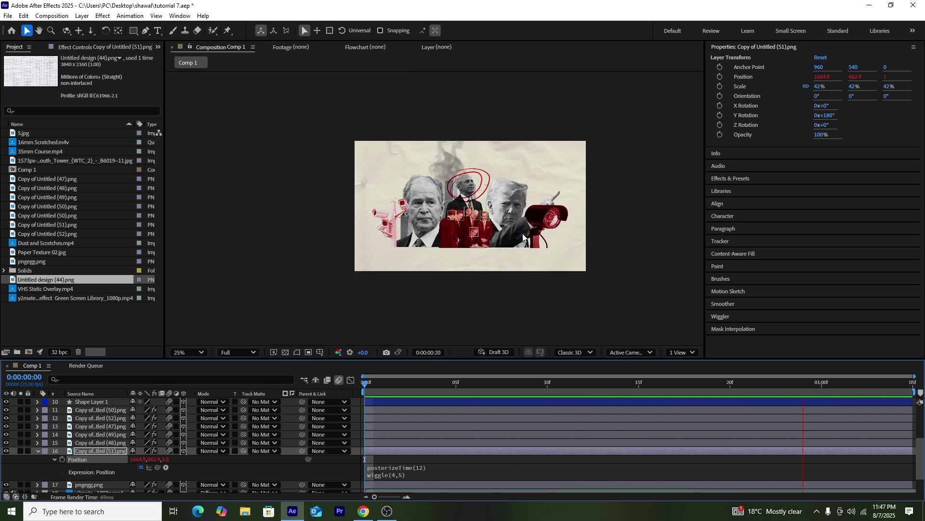
key("space")
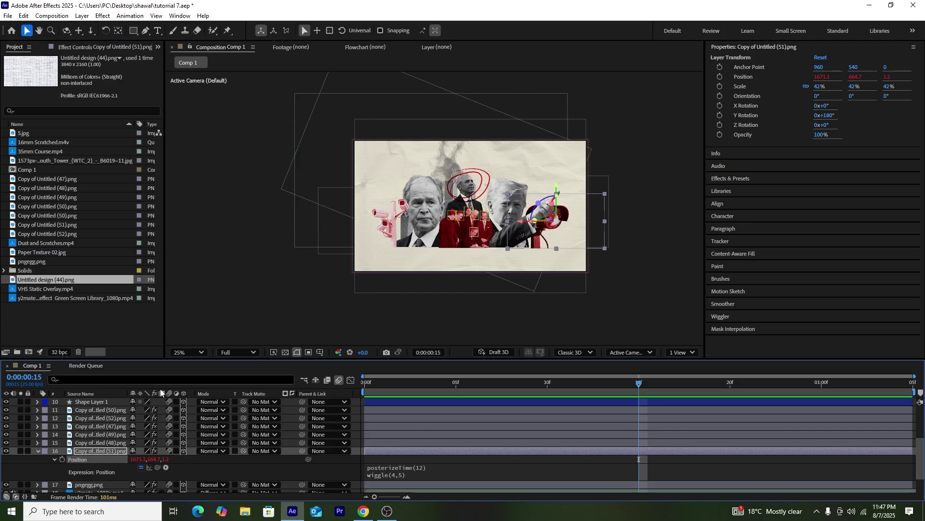
Collapse the camera cutout's layer and reveal the Position property of Copy of Untitled (49).png.
left_click(36, 450)
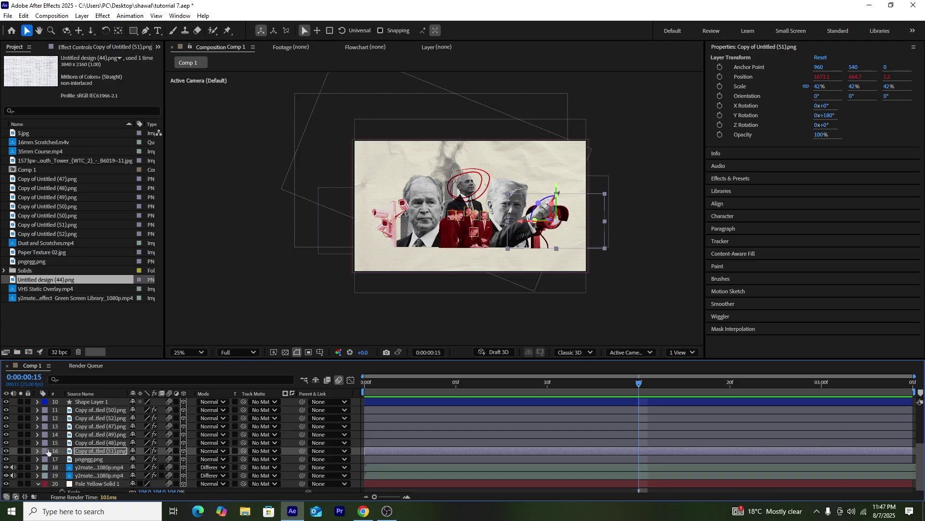
left_click(114, 434)
key("p")
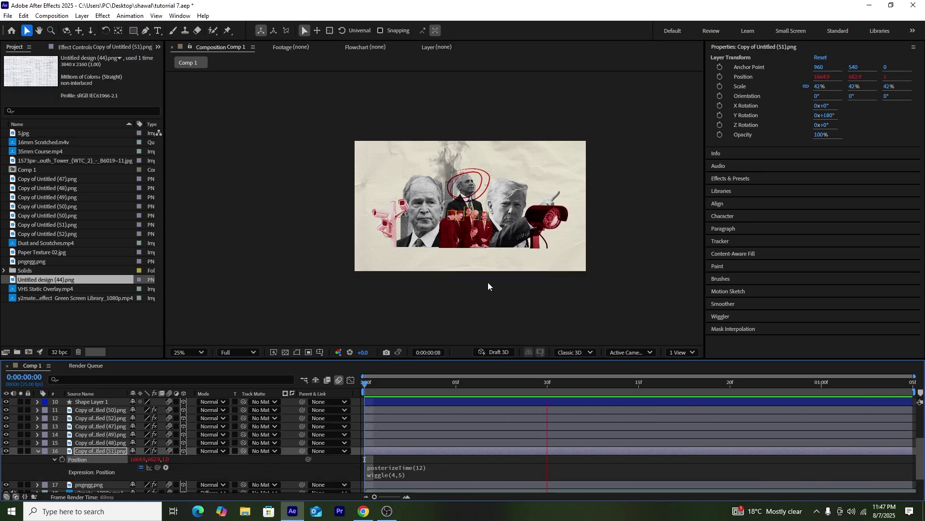
key("space")
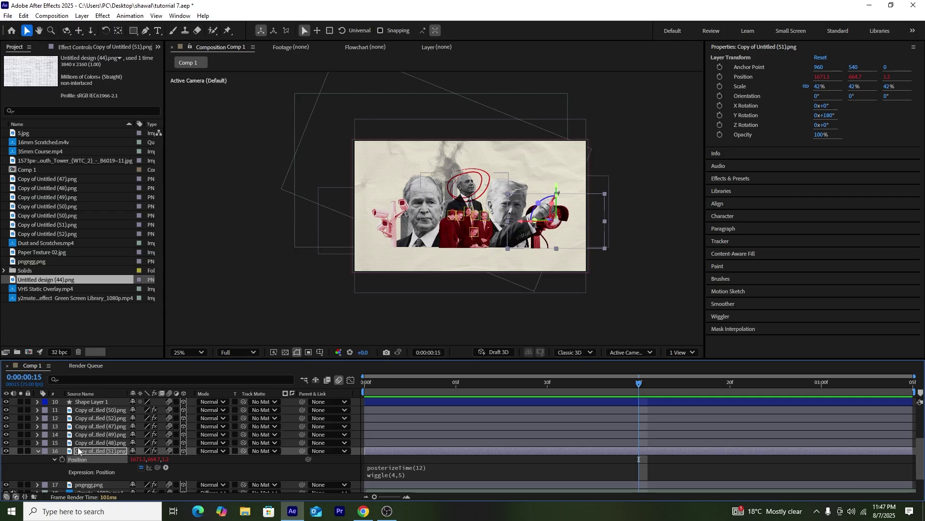
Set the Z position of Copy of Untitled (49).png to -14 and preview the composition.
left_click(34, 450)
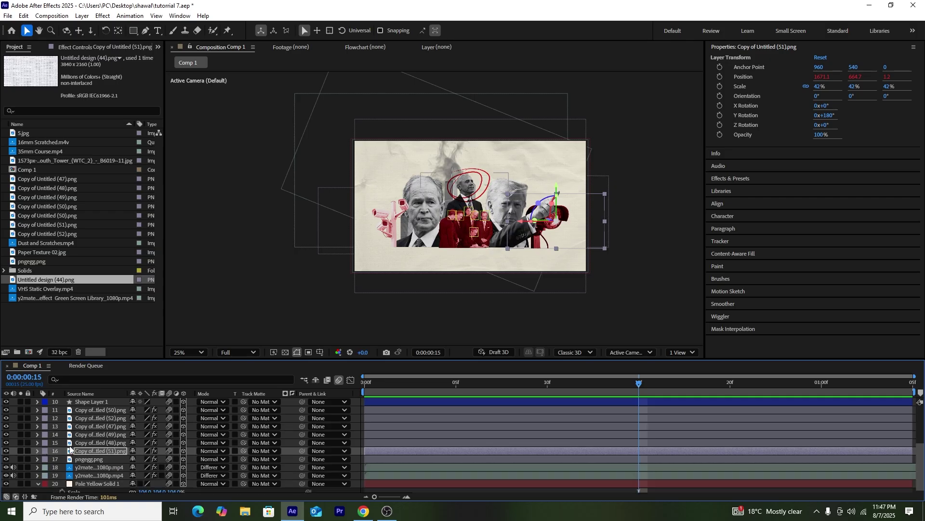
left_click(114, 433)
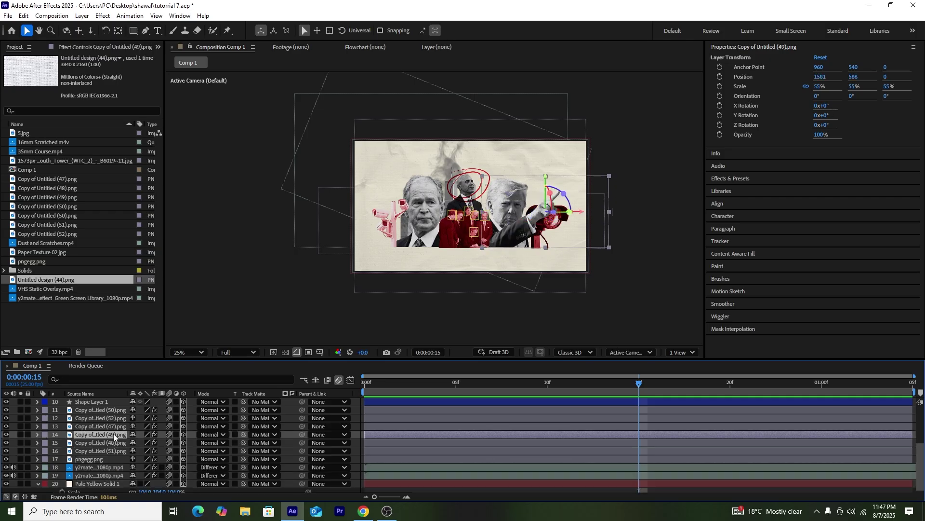
key("p")
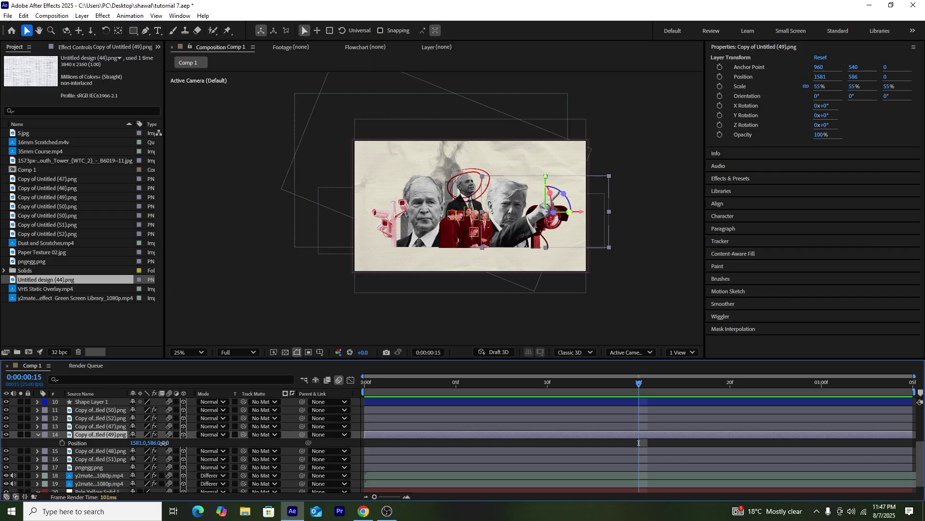
left_click_drag(164, 442, 164, 446)
key("space")
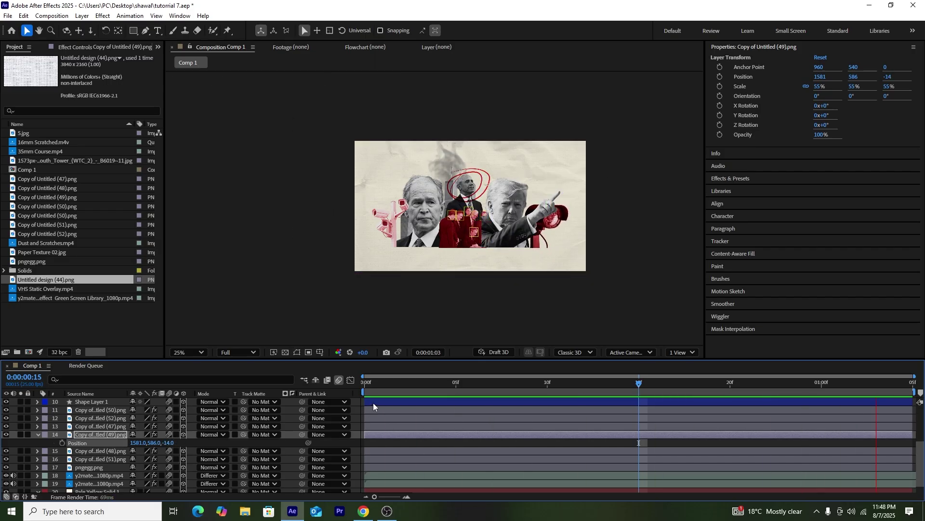
key("space")
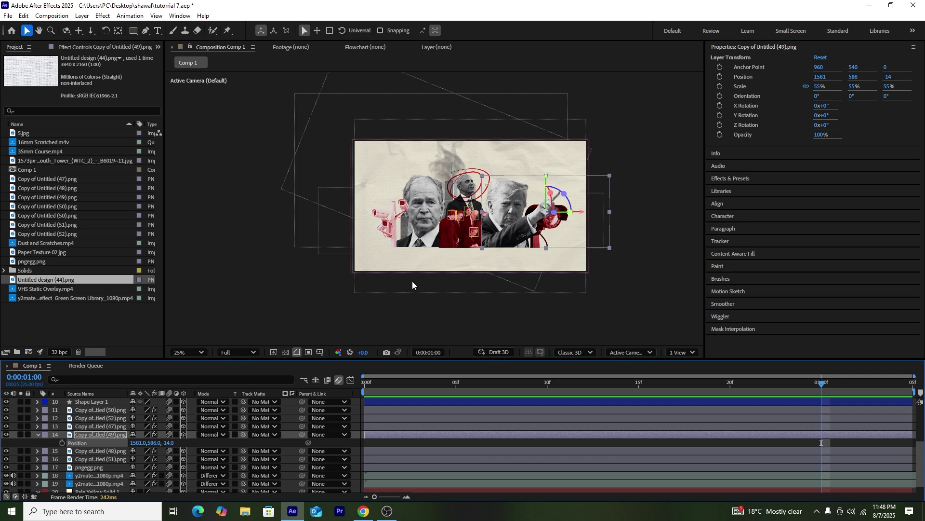
Add a Position expression with posterizeTime(12) and wiggle(4,5) on separate lines to Copy of Untitled (50).png.
left_click(104, 427)
left_click(105, 420)
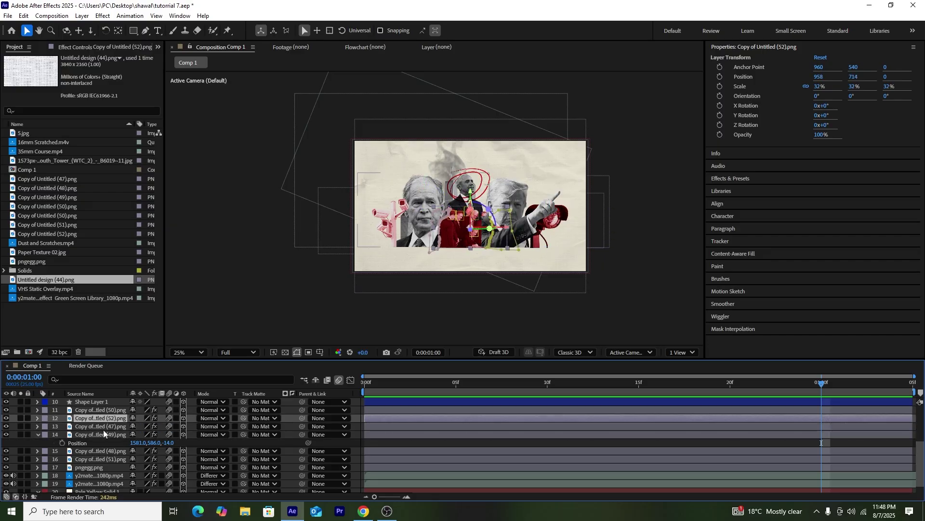
left_click(105, 459)
key("Return")
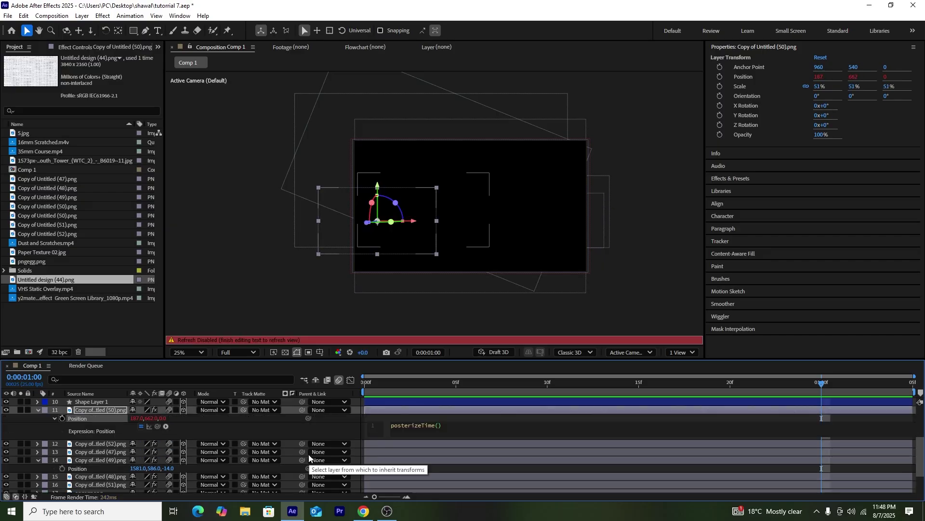
type("12")
key("Return")
type("wiggle(4,5")
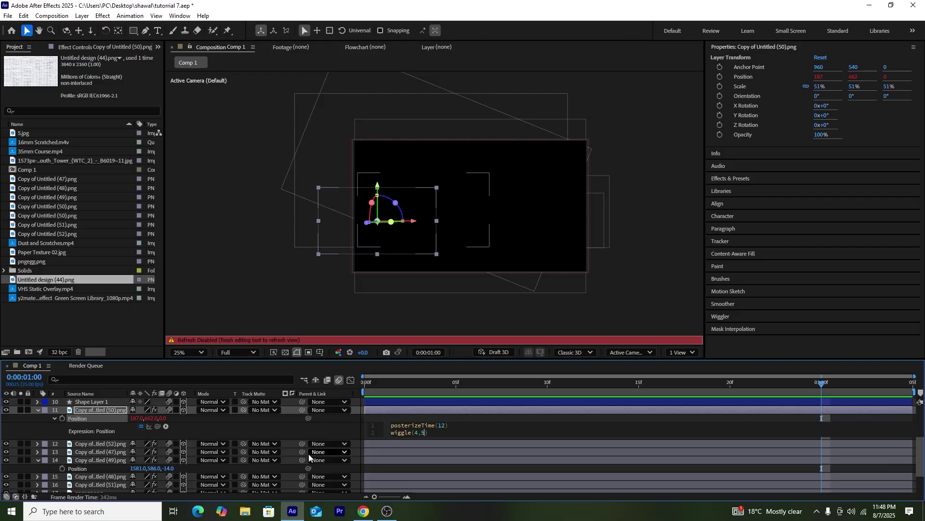
left_click(374, 385)
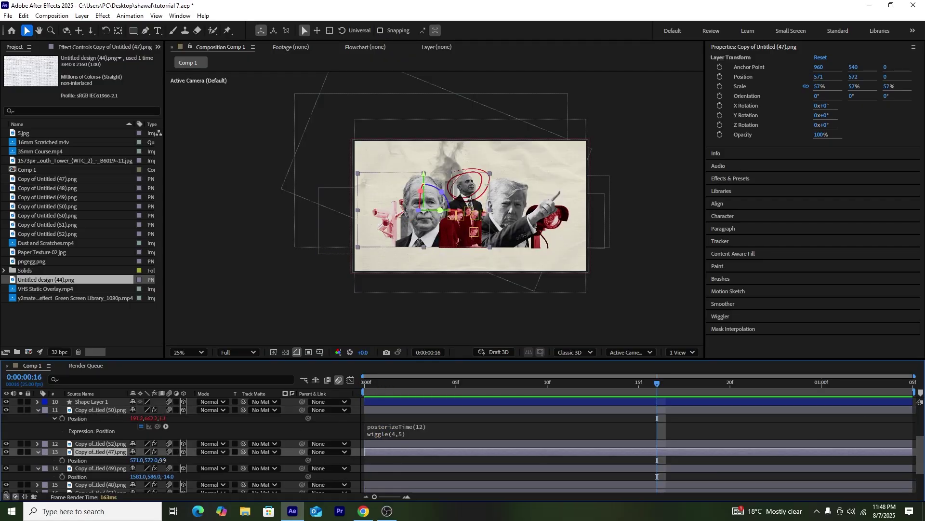
Bring Copy of Untitled (47).png and (52).png forward in Z, and set Shape Layers 1 to 6 to a Z position of -32.
left_click_drag(163, 461, 153, 460)
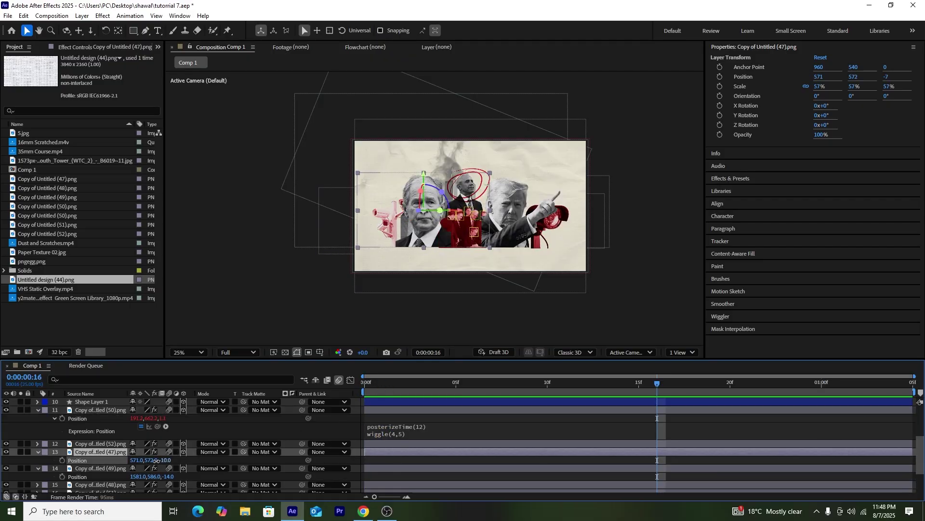
left_click_drag(160, 453, 149, 454)
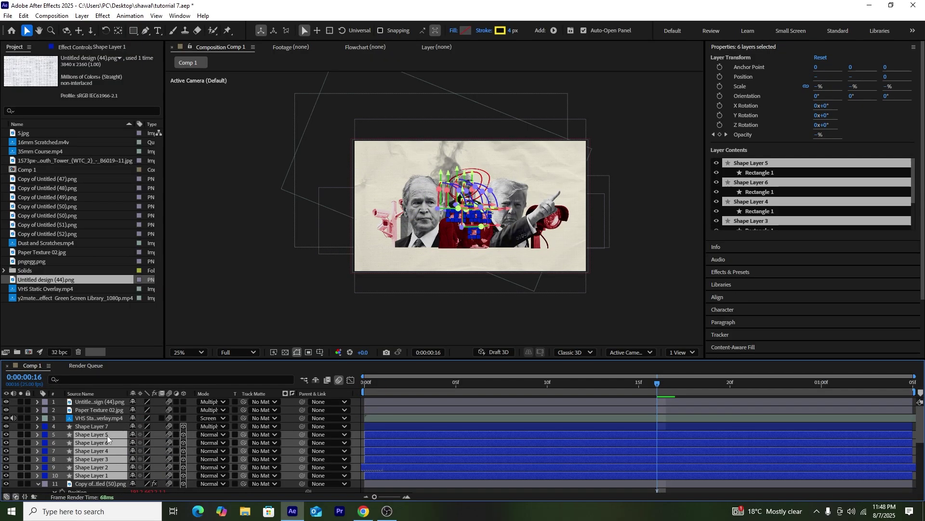
key("p")
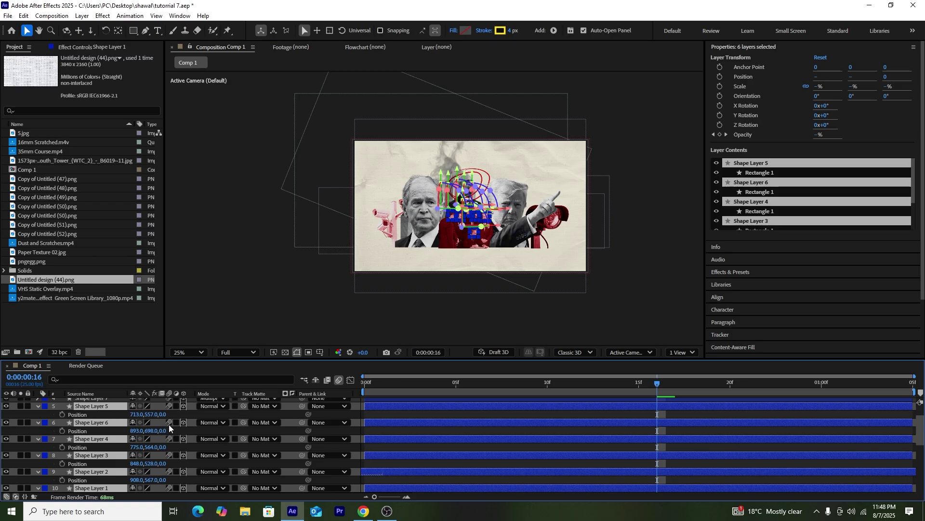
left_click_drag(160, 414, 156, 413)
left_click(331, 322)
key("space")
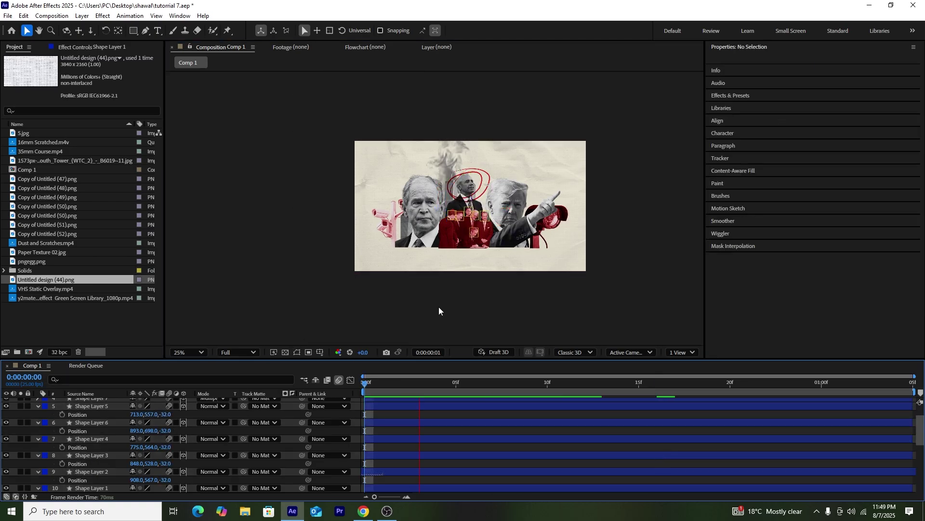
Place the flag Copy of Untitled (53).png below Copy of Untitled (51).png, scaled to 58% and positioned at 1228, 300.
key("alt+Tab")
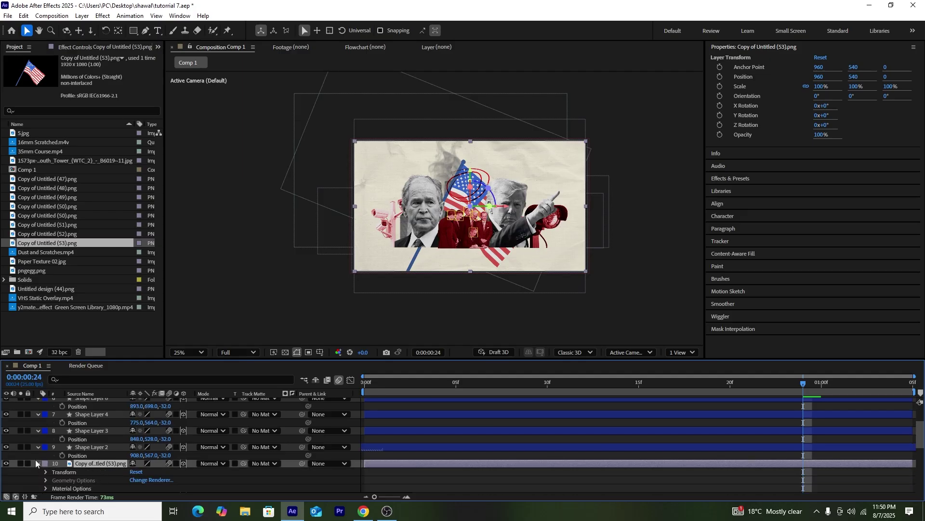
left_click(37, 449)
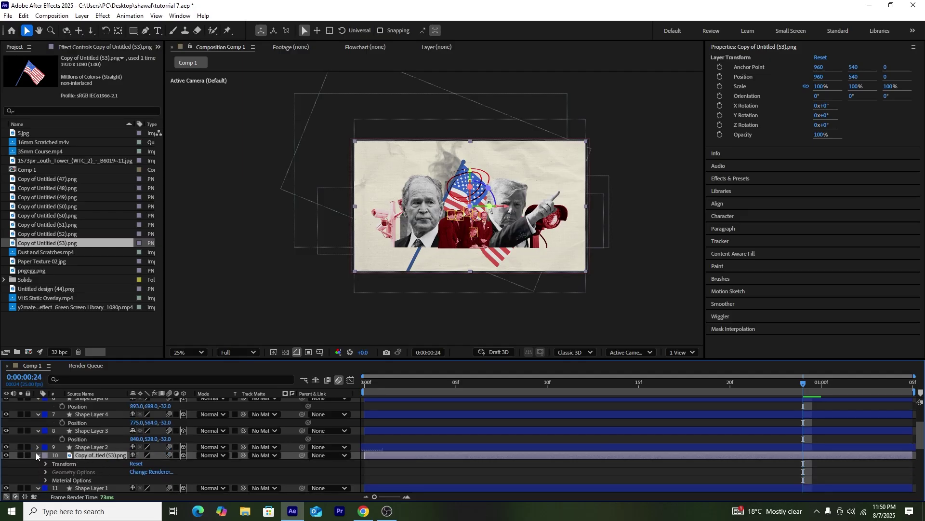
left_click(39, 455)
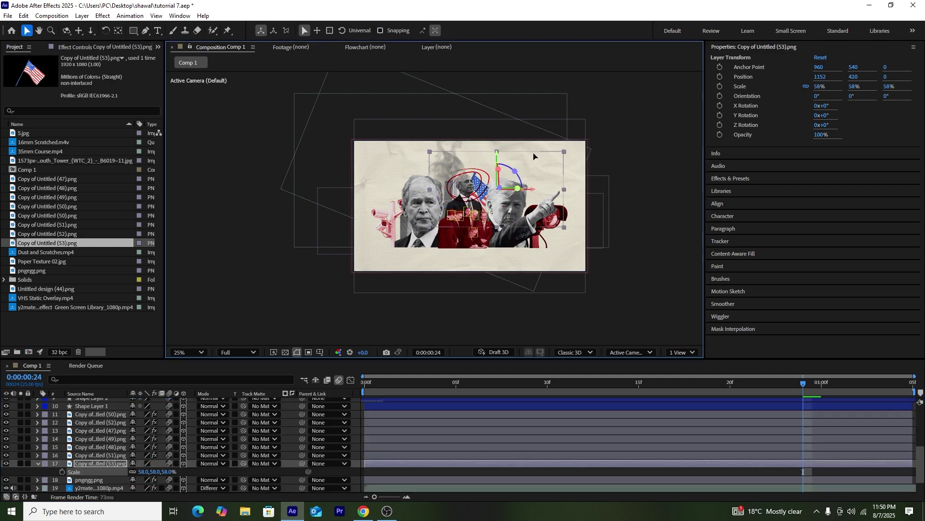
left_click_drag(538, 147, 541, 140)
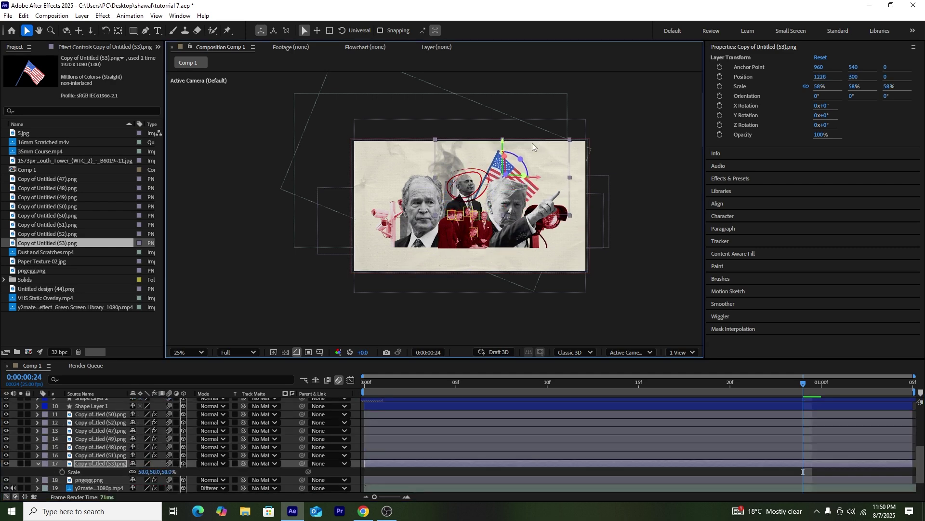
Set the flag's blending mode to Multiply and give its Position an expression with posterizeTime(12) and wiggle(4,5).
left_click(212, 463)
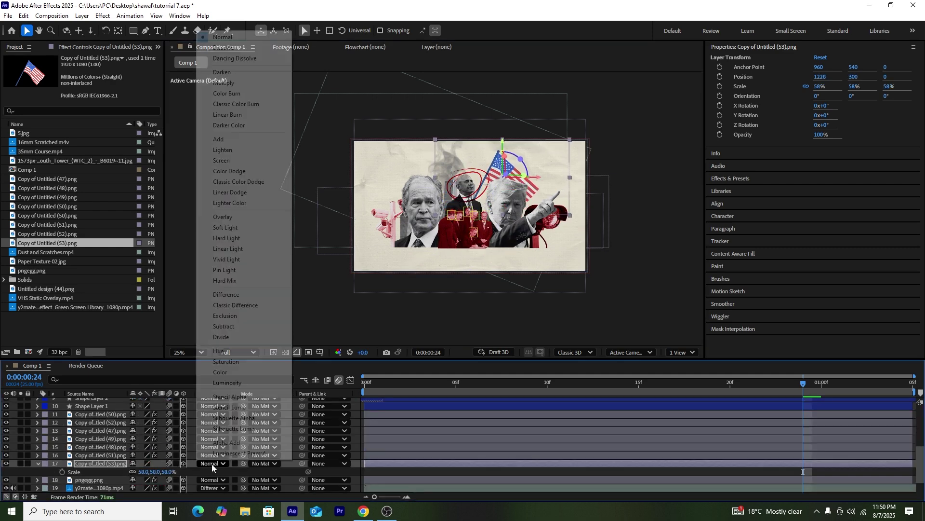
left_click(239, 83)
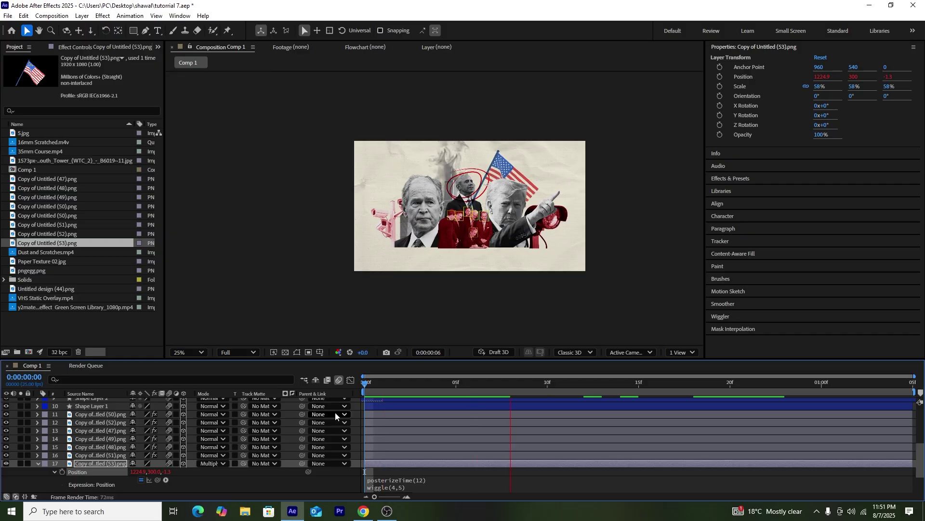
key("space")
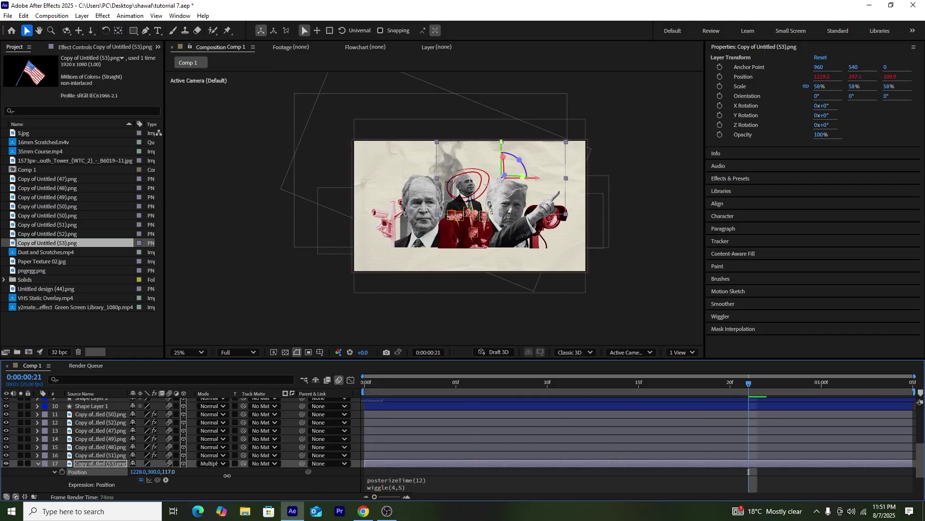
Push the flag back to a Z position of about 117, and Pale Yellow Solid 1 to Z 198 at 108% scale.
key("p")
scroll(57, 465, "down", 2)
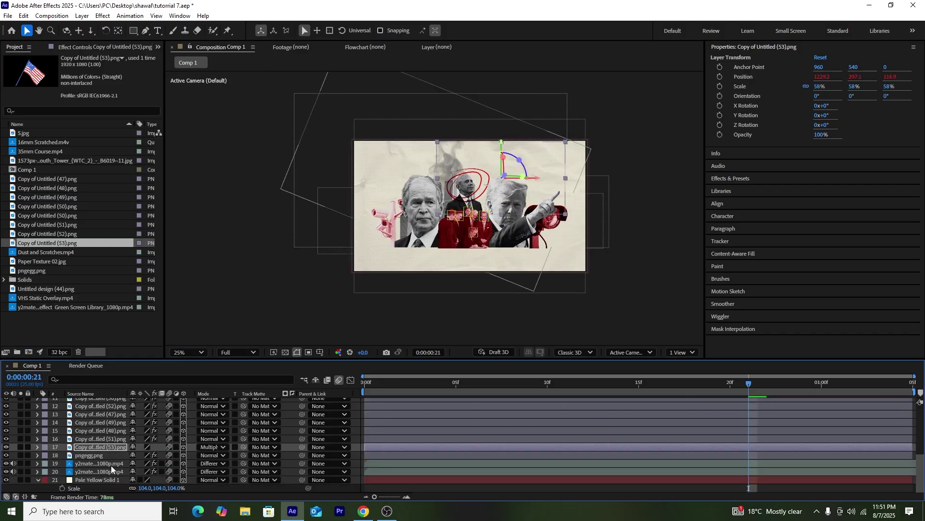
left_click_drag(166, 488, 146, 488)
key("p")
key("s")
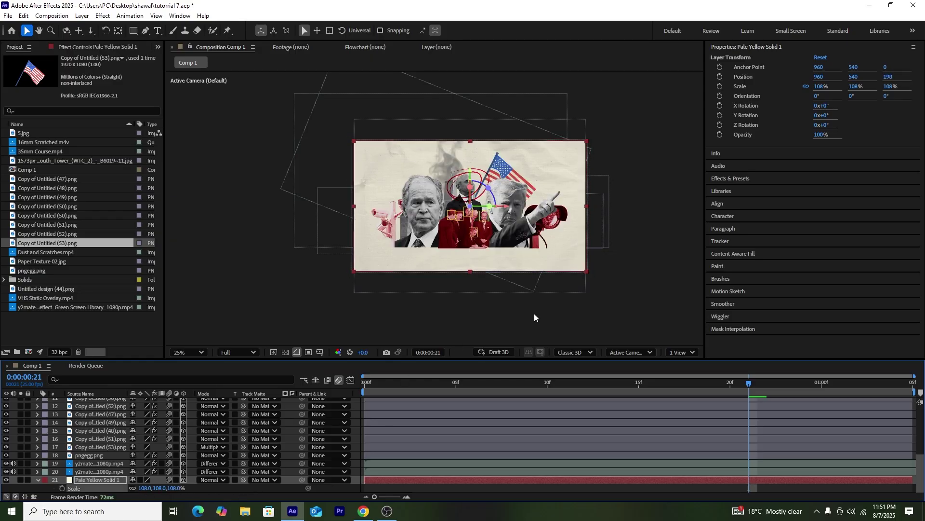
key("space")
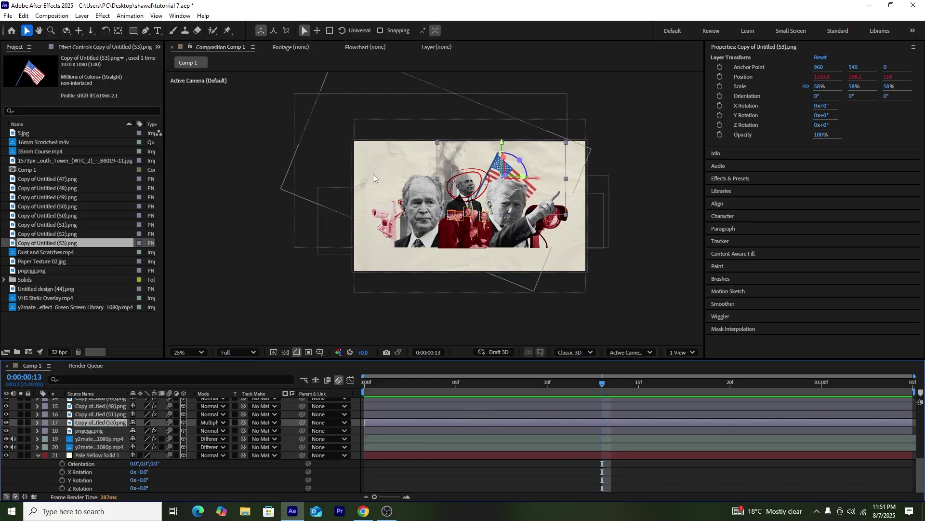
Move the flag's anchor point down to the lower visible end of its pole with the Pan Behind tool.
scroll(427, 180, "up", 2)
left_click(118, 31)
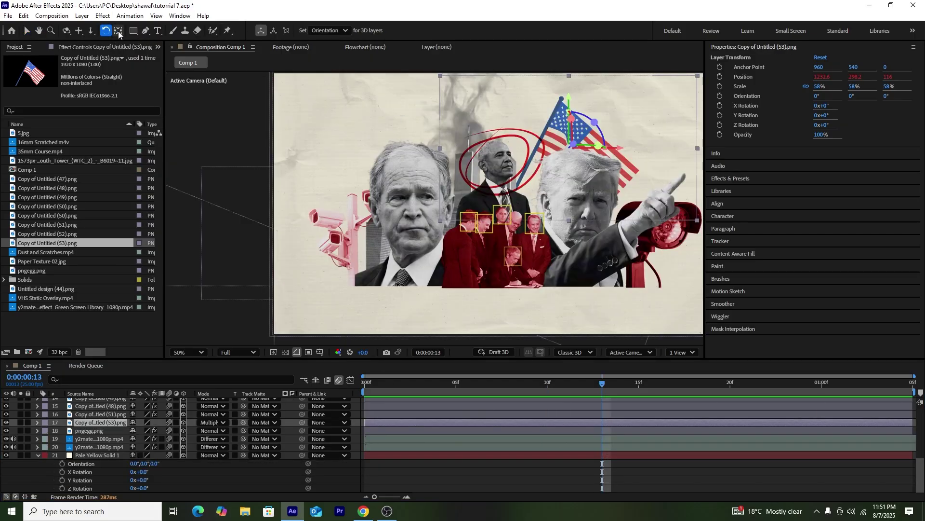
left_click_drag(570, 144, 516, 191)
left_click(27, 30)
Animate the flag's Z Rotation with a keyframe at the composition's start and a slightly rotated value at frame 5.
key("r")
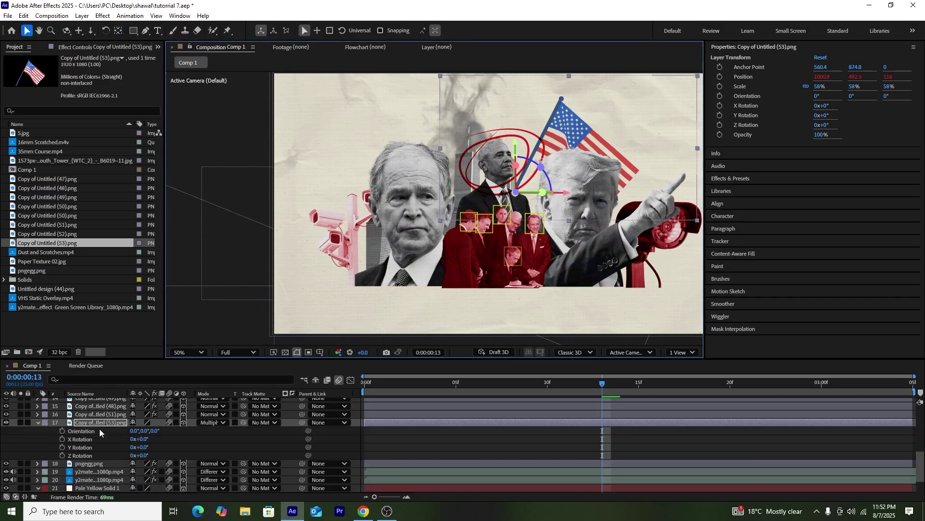
left_click(62, 455)
left_click_drag(599, 456, 453, 454)
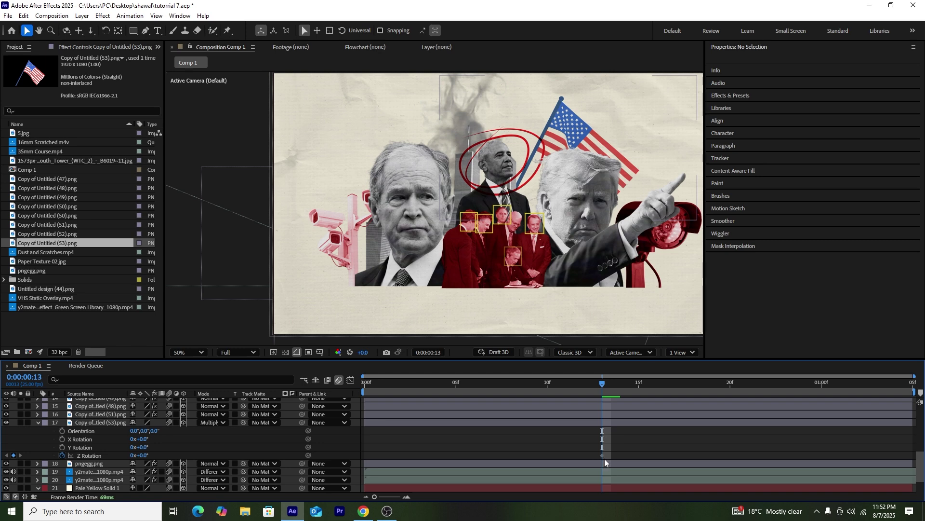
left_click_drag(602, 456, 470, 456)
left_click_drag(399, 386, 455, 391)
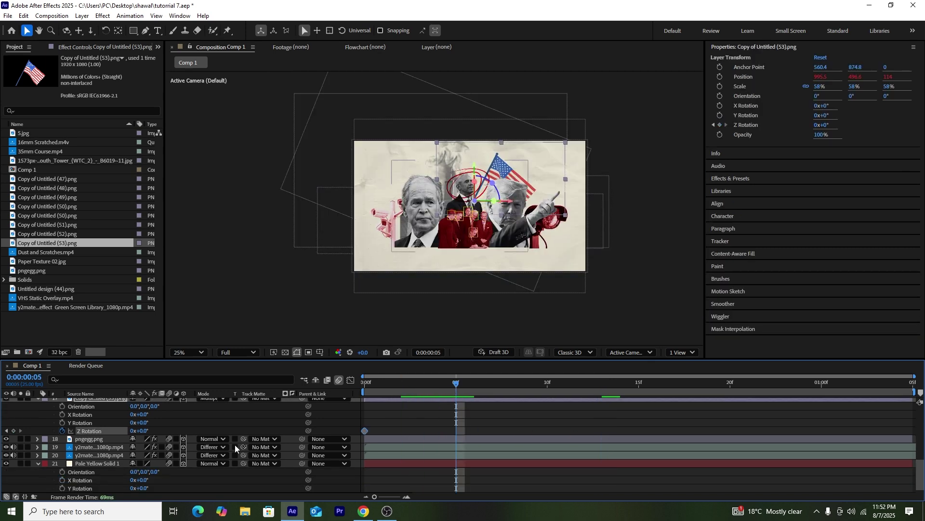
left_click_drag(140, 430, 136, 432)
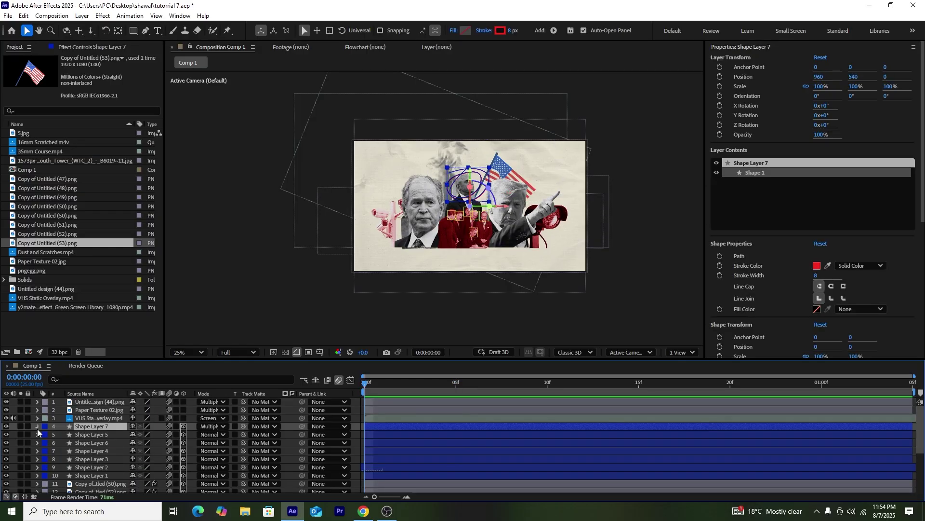
Add Trim Paths to the red scribble Shape Layer 7 and keyframe End from 0% at the start to 100% at frame 11.
left_click(37, 426)
left_click(190, 410)
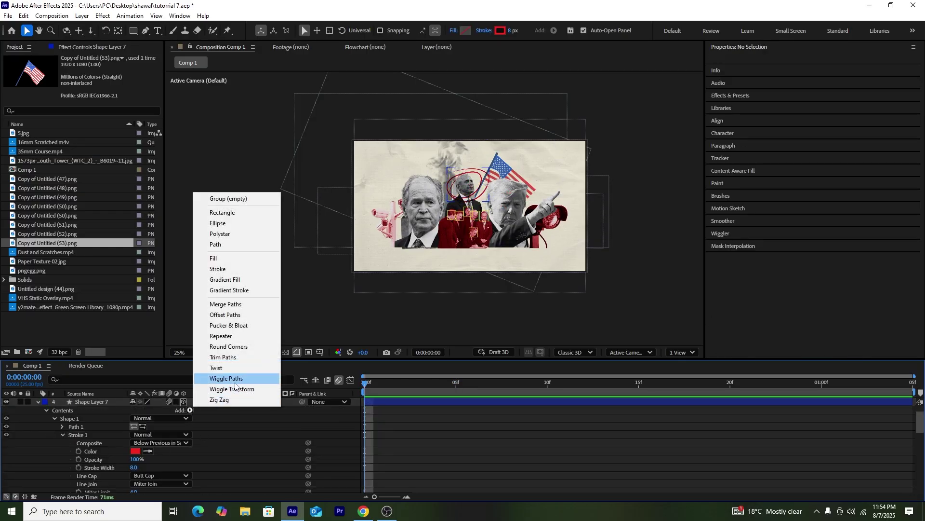
left_click(222, 357)
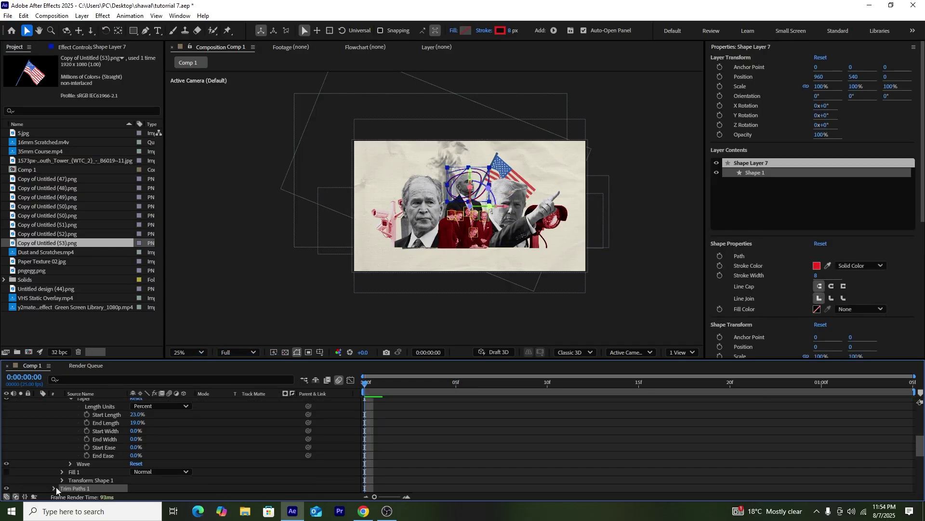
left_click(54, 488)
left_click(70, 471)
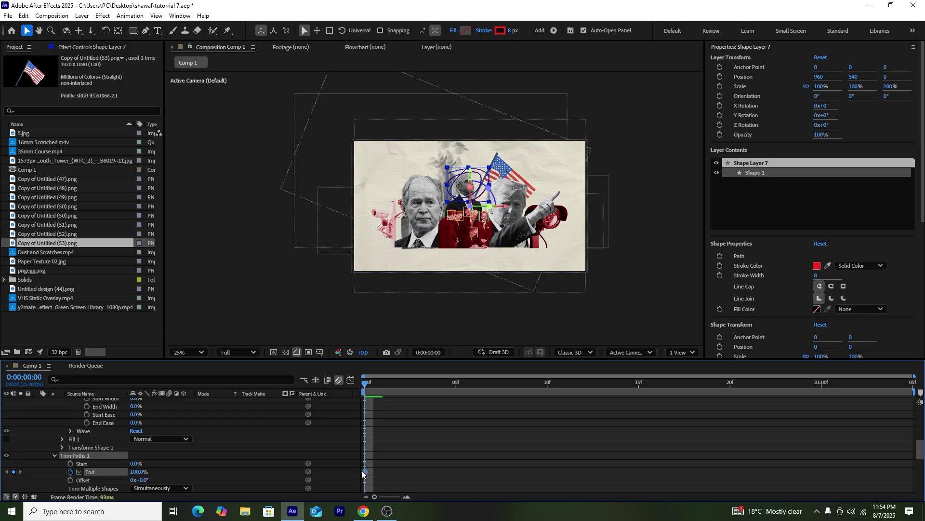
left_click_drag(365, 471, 564, 470)
left_click_drag(135, 475, 28, 477)
Ease the scribble's Trim Paths End keyframes, shape their speed graph into a fast start and slow finish, and preview it.
left_click_drag(594, 461, 313, 488)
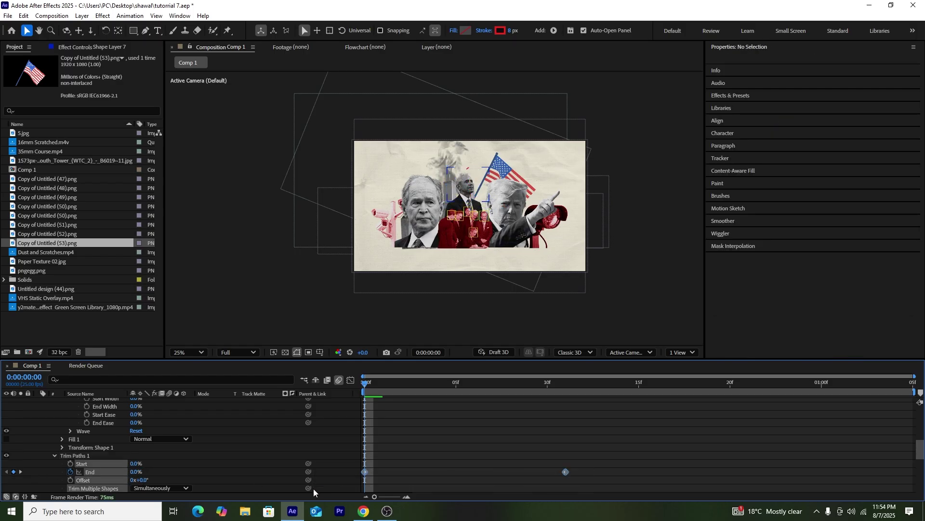
left_click(351, 380)
left_click_drag(532, 472, 457, 472)
key("space")
key("space")
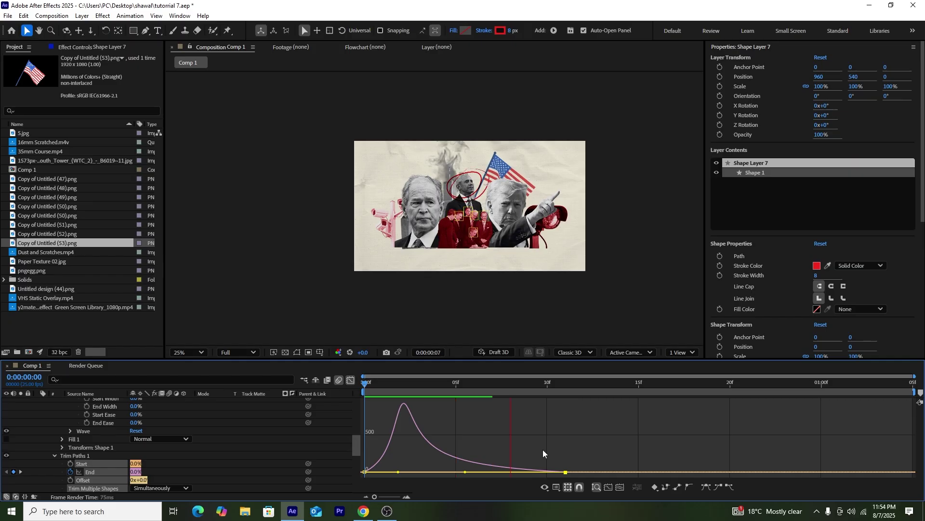
key("space")
left_click(351, 381)
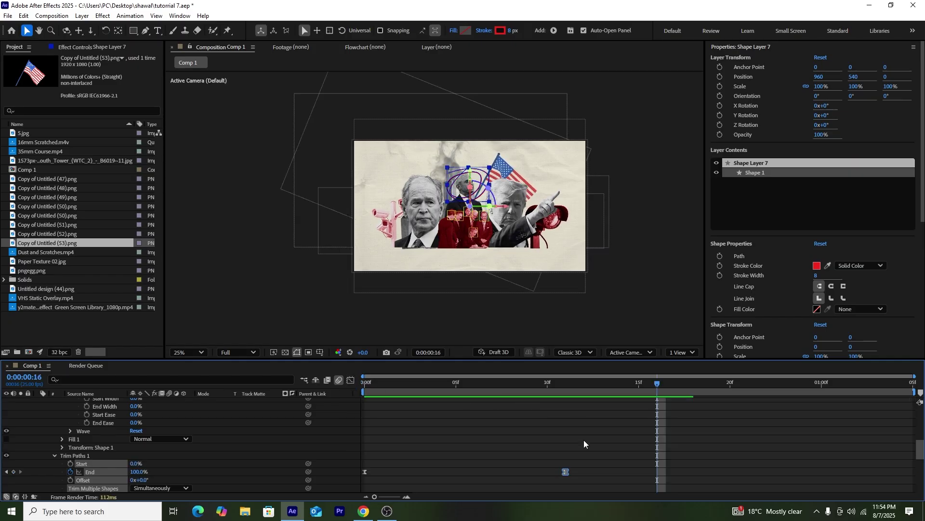
left_click(793, 475)
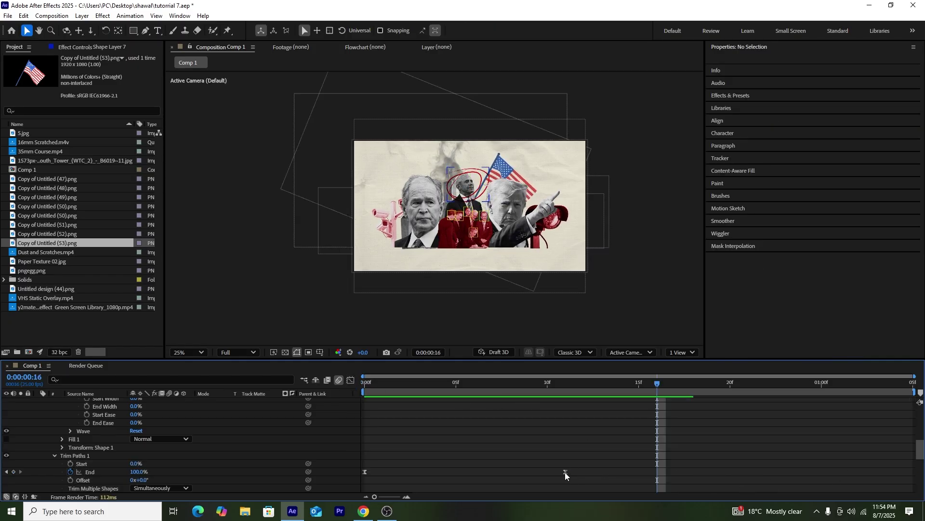
Preview the composition and create a full-frame black solid above all the other layers.
left_click(565, 472)
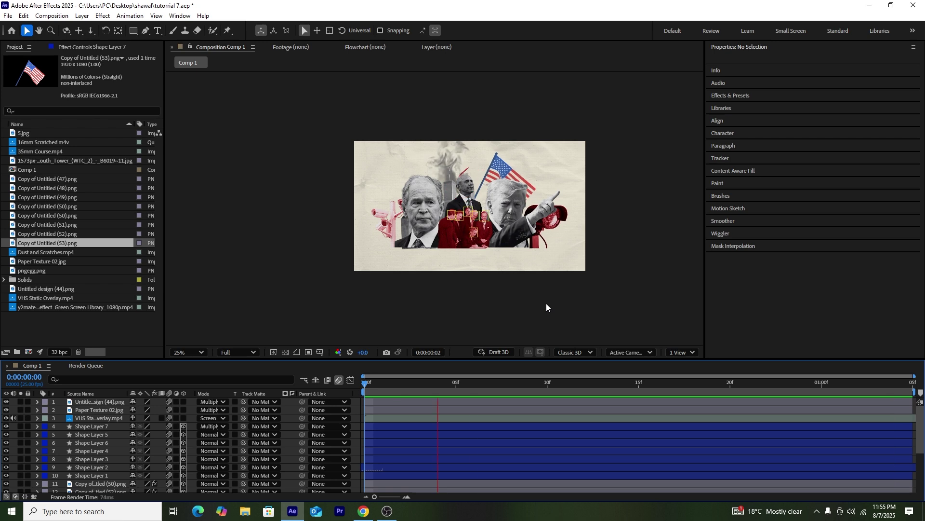
right_click(477, 303)
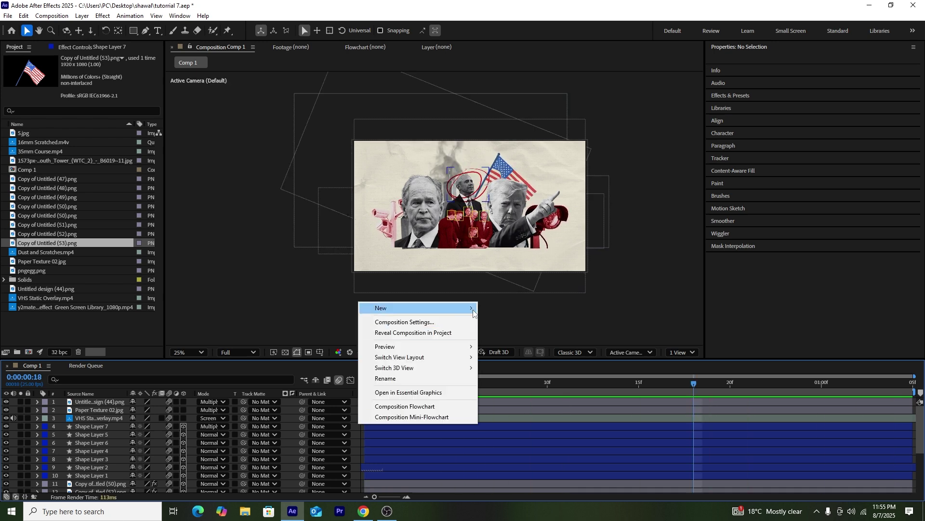
mouse_move(473, 314)
left_click(496, 329)
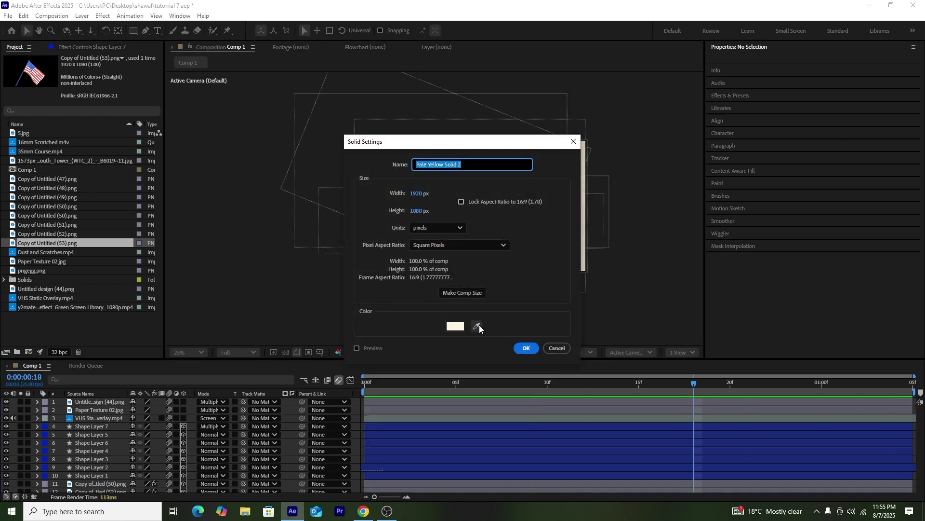
left_click(464, 325)
left_click_drag(386, 310, 348, 330)
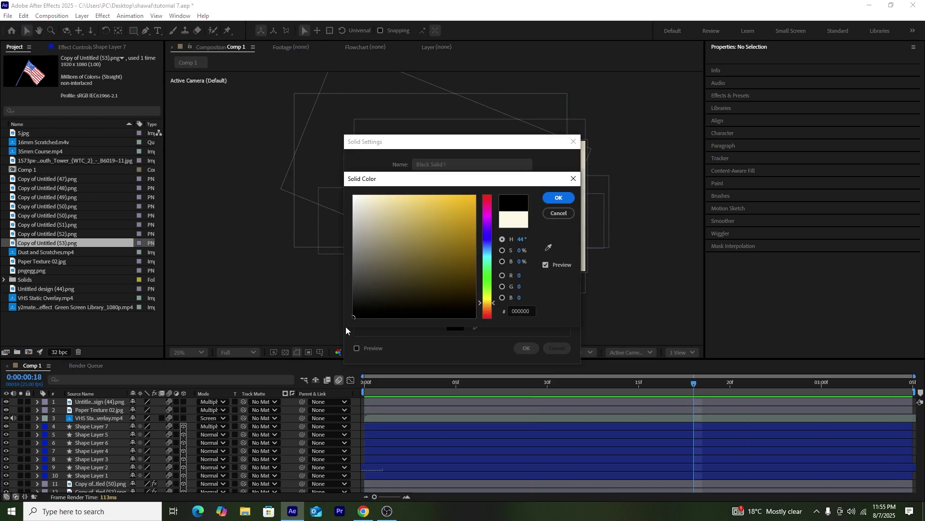
left_click(560, 198)
left_click(526, 348)
Apply CC Jaws to the black solid and raise Completion until only thin letterbox bars remain above and below the collage.
left_click(730, 95)
left_click(905, 95)
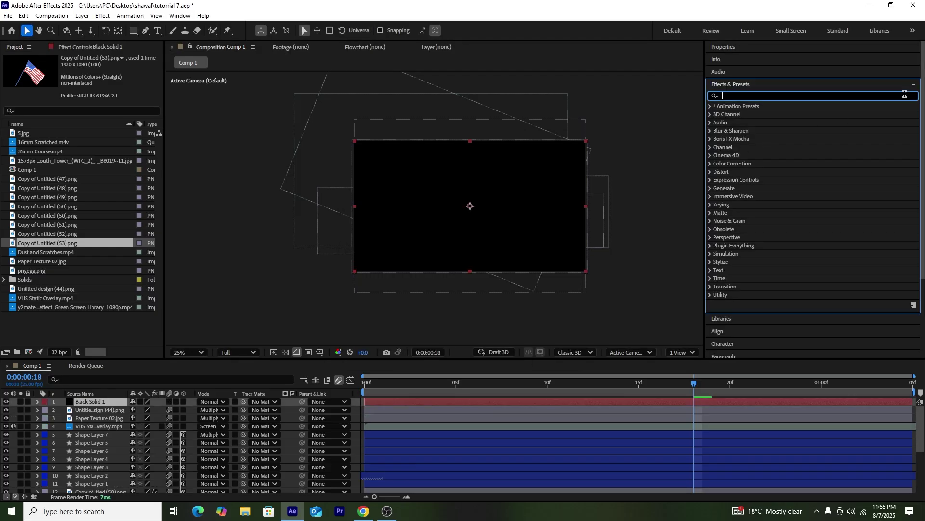
type("cc j")
left_click_drag(791, 114, 151, 404)
left_click_drag(96, 74, 95, 118)
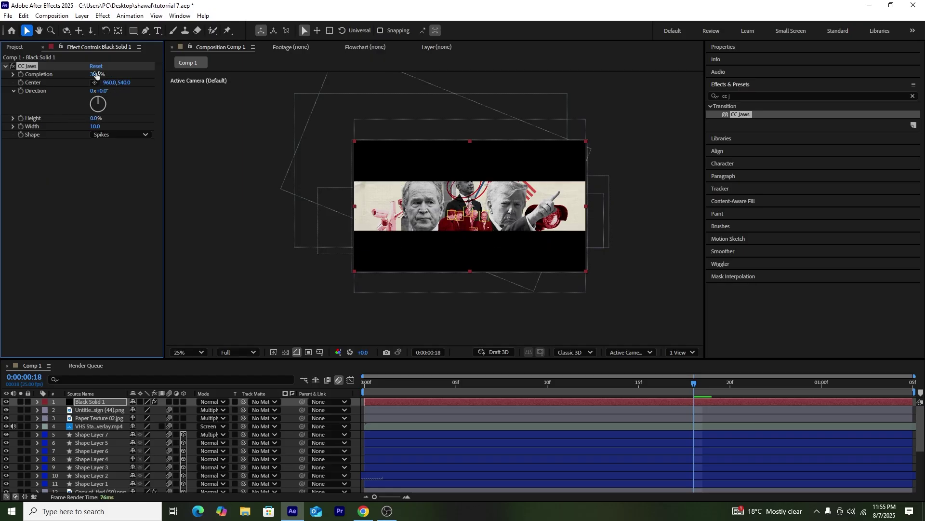
left_click_drag(96, 74, 129, 83)
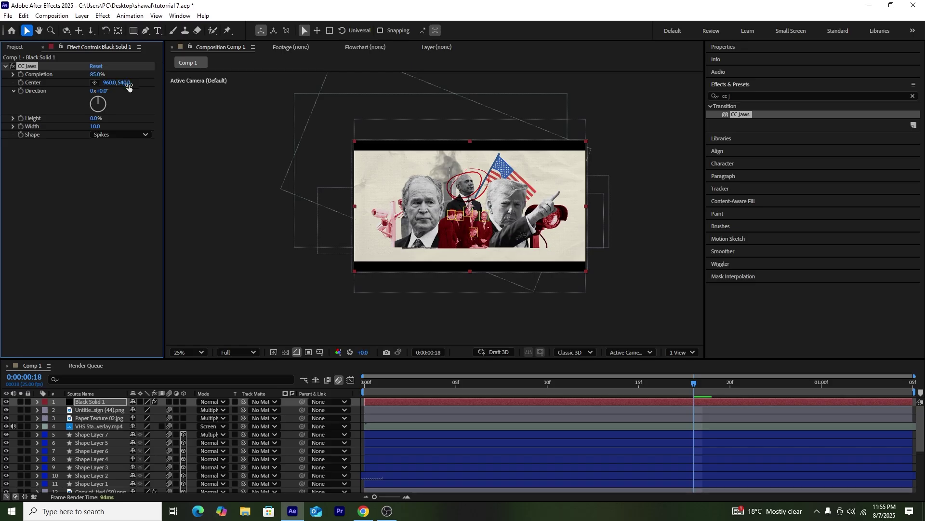
Draw a horizontal 231 px thick red stroke across the collage's lower edge with the Pen tool and place its layer beneath the VHS static overlay.
left_click(643, 289)
key("g")
left_click(386, 252)
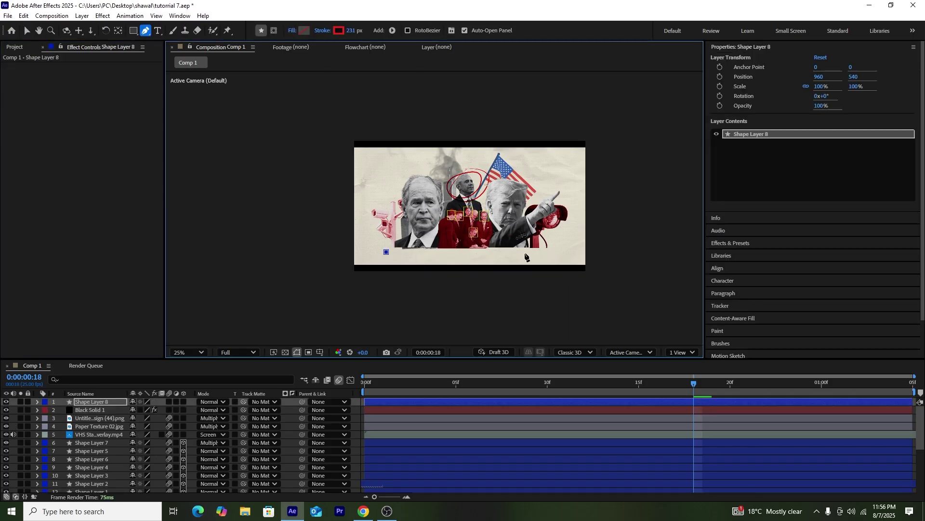
left_click(550, 253)
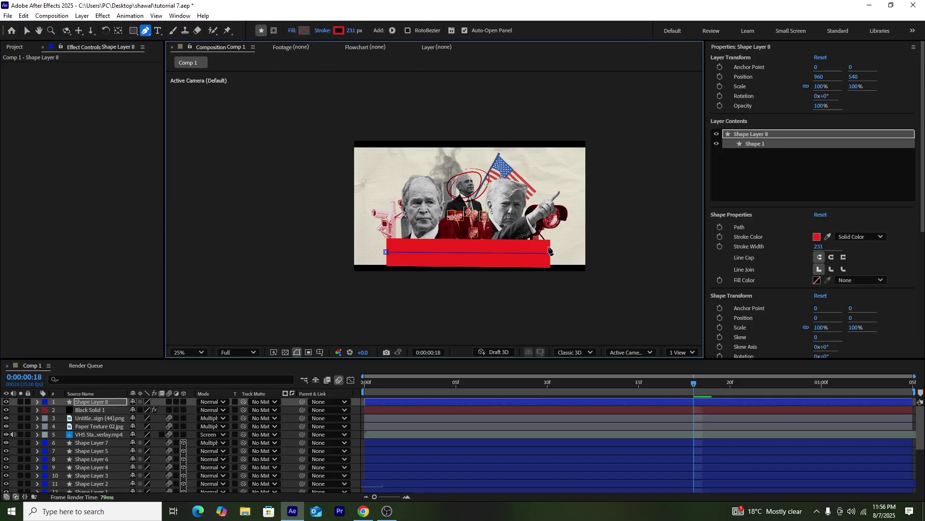
left_click_drag(98, 402, 111, 438)
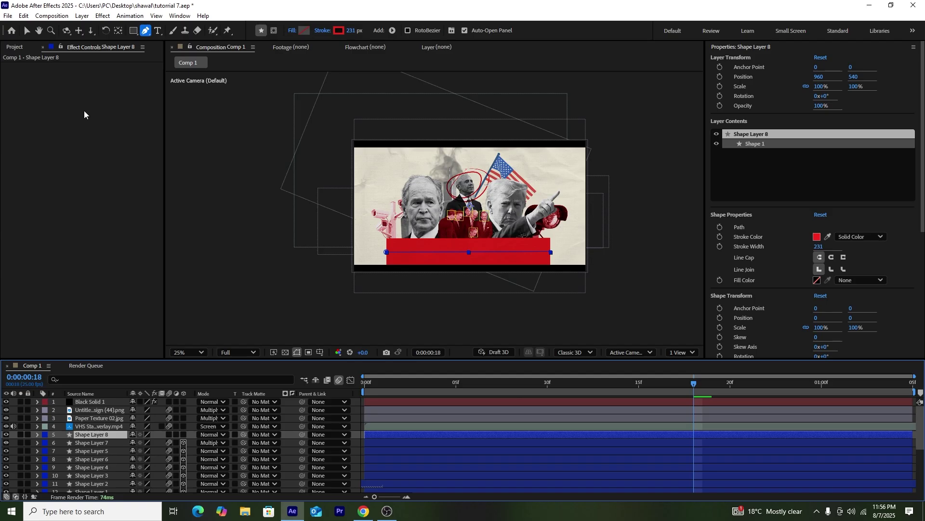
left_click(27, 31)
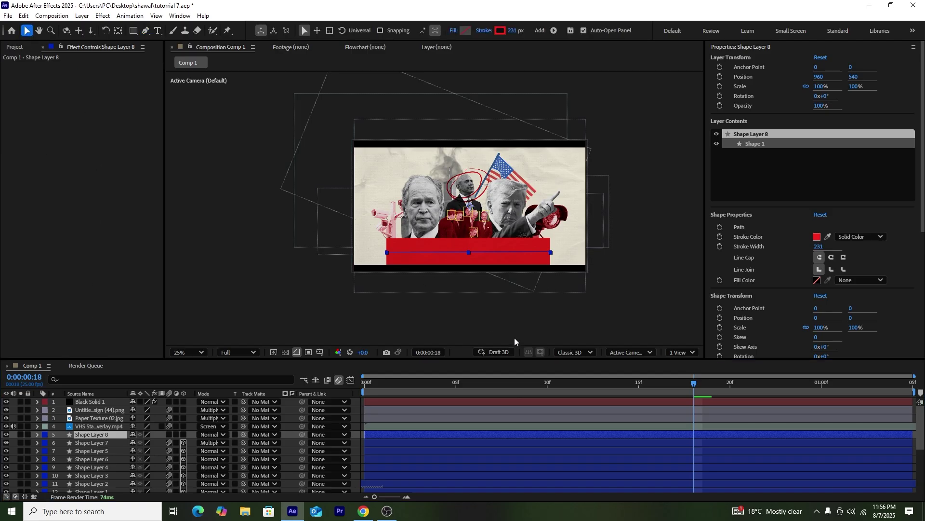
Make the red bar a 3D layer with motion blur, set its Z position to -38 and its blending mode to Multiply.
left_click(183, 434)
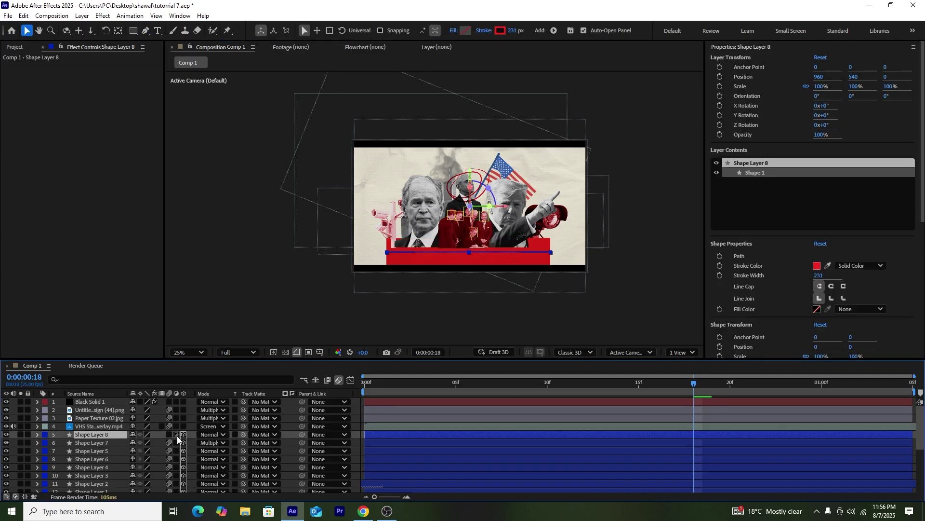
left_click(169, 435)
key("p")
left_click_drag(162, 442, 145, 442)
left_click(212, 434)
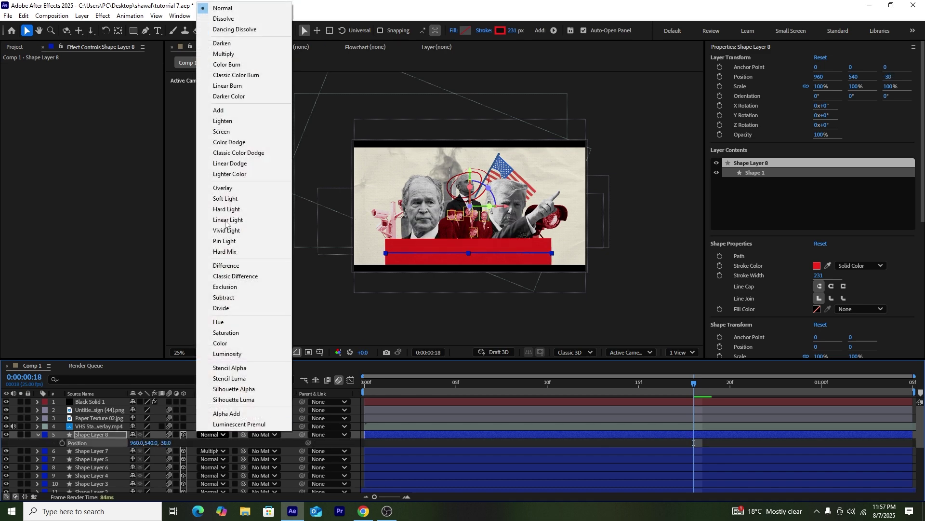
left_click(229, 55)
Add a centred paragraph text box reading "AGE OF" over the red bar and set its font size to 114 px.
left_click(395, 113)
key("ctrl+t")
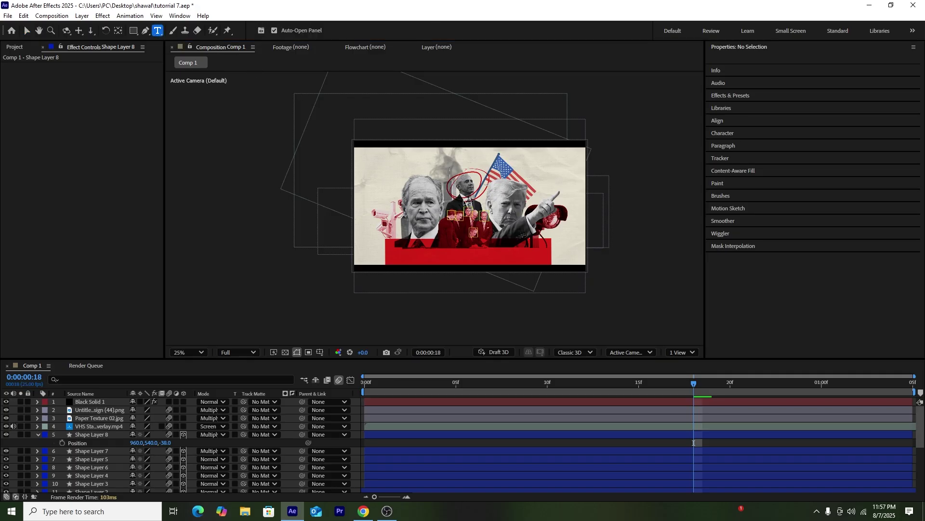
left_click_drag(401, 242, 536, 261)
type("AGE OF")
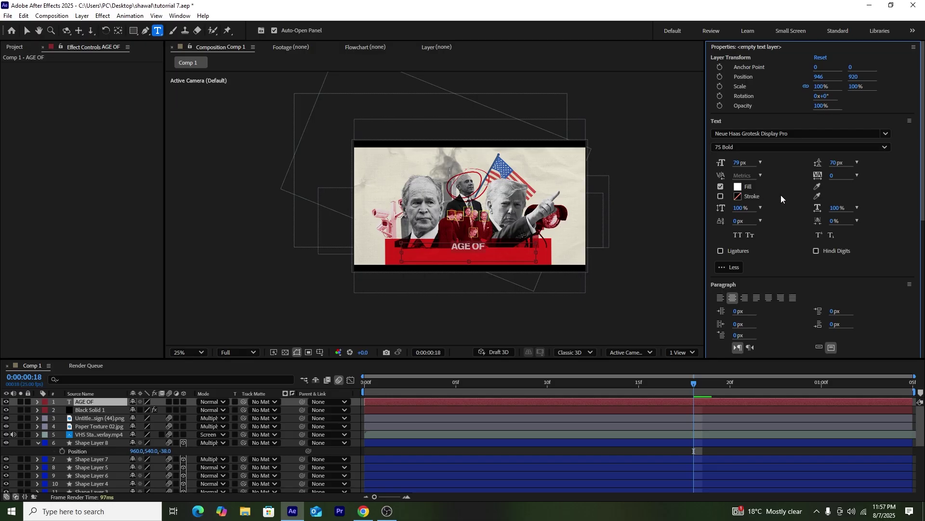
left_click_drag(747, 165, 770, 170)
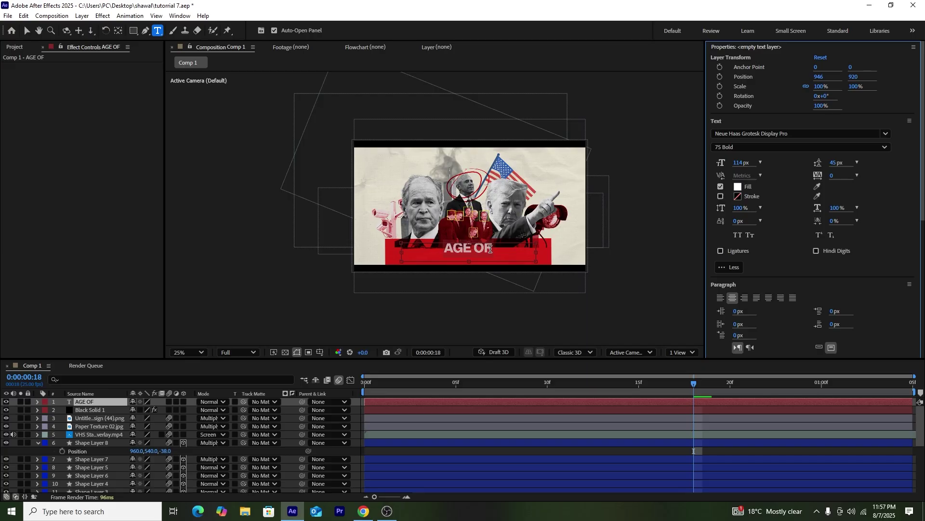
Copy the word "surveillance" from the Google results in Chrome and paste it as the After Effects title's second line in all caps.
key("alt+Tab")
left_click_drag(191, 165, 101, 164)
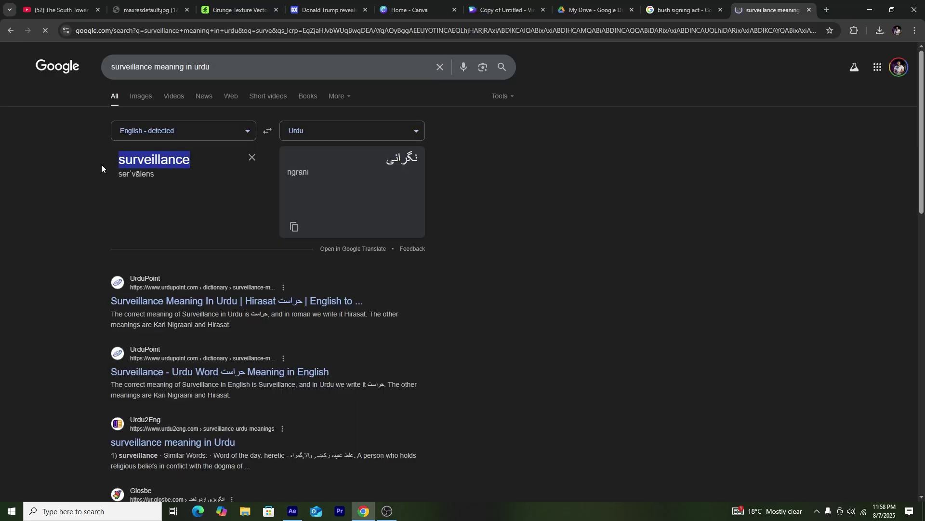
left_click(292, 510)
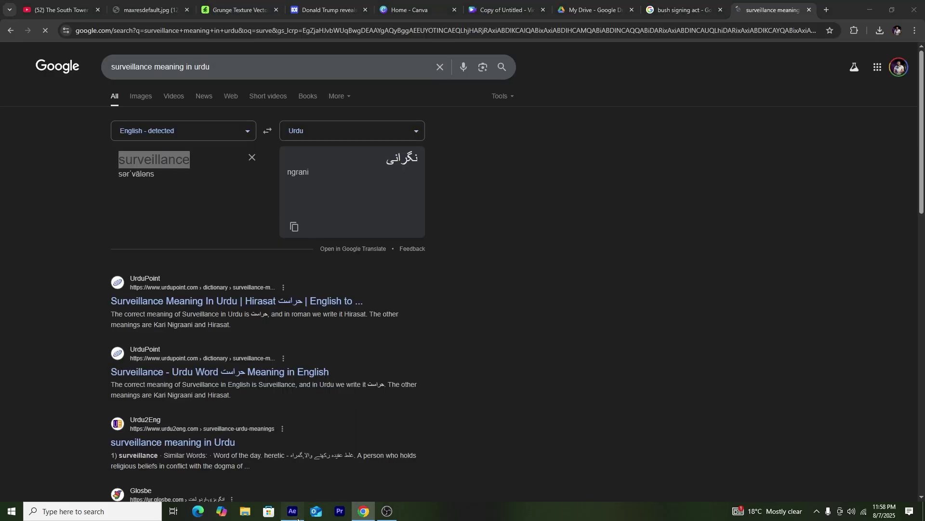
left_click(414, 259)
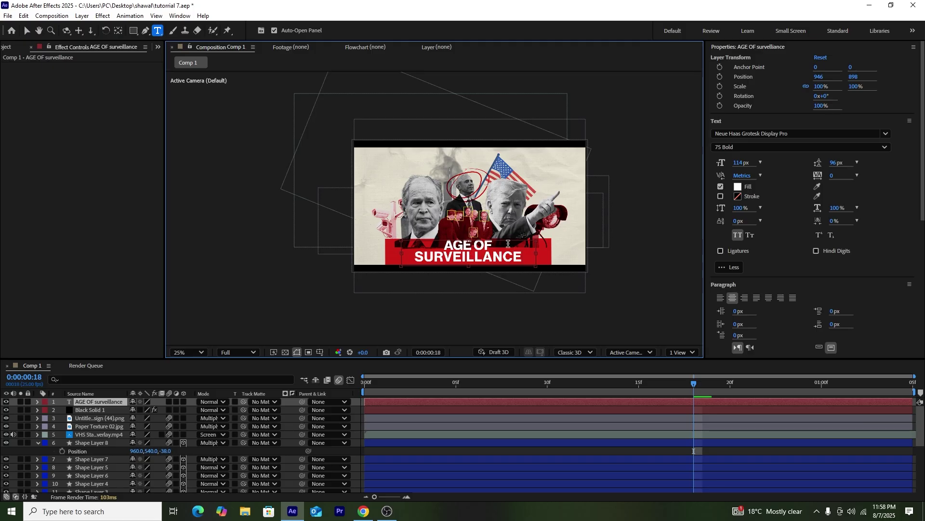
Retype the title's first line as lowercase "age of" and set the second line's leading to 103 px.
left_click_drag(494, 244, 458, 244)
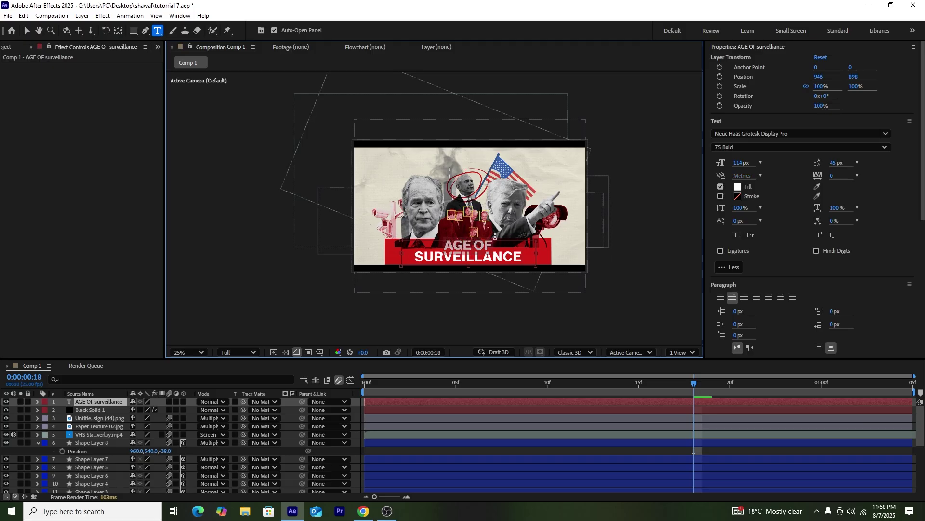
type("age of")
left_click(842, 166)
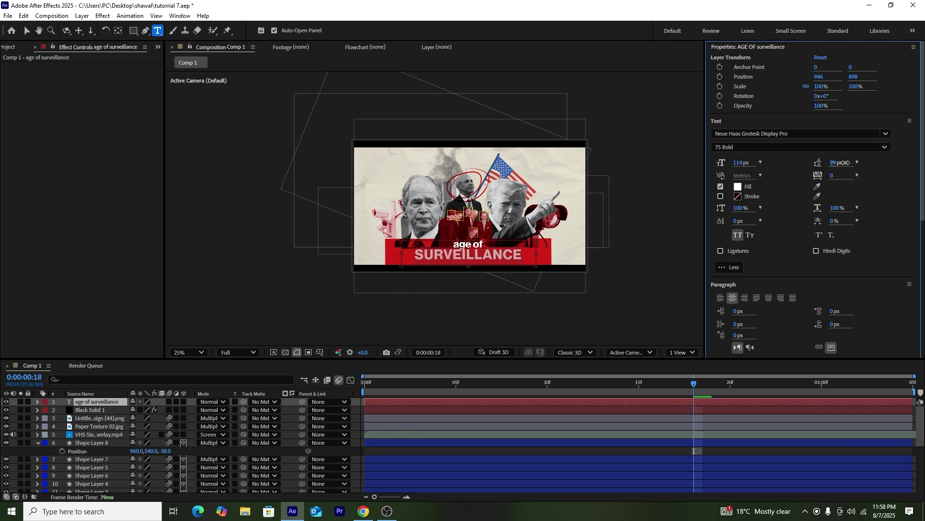
left_click_drag(846, 163, 848, 163)
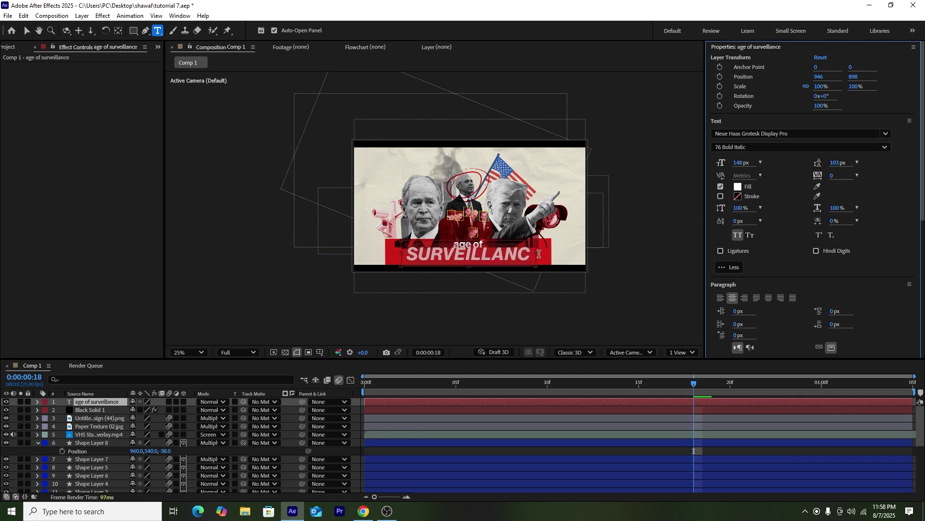
Style SURVEILLANCE as 76 Bold Italic at 148 px, widen the text box to fit the whole word, and increase its leading.
left_click(538, 254)
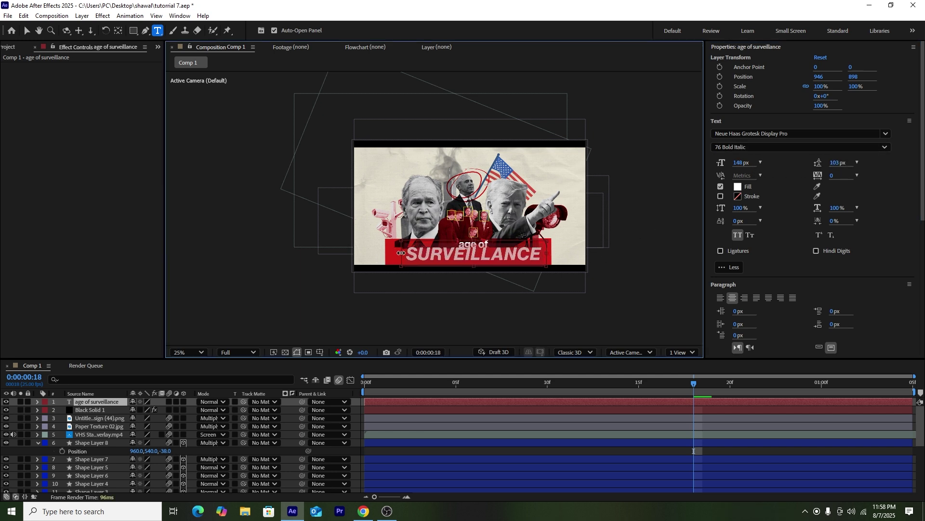
left_click_drag(401, 253, 398, 253)
left_click_drag(840, 164, 853, 166)
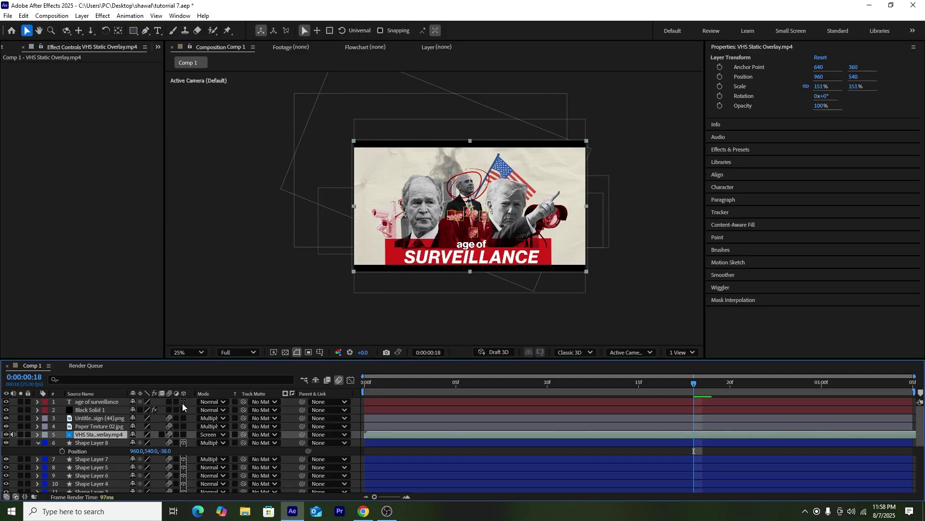
Make the title text a 3D layer and place it directly beneath the VHS static overlay.
left_click(183, 401)
left_click_drag(94, 400, 96, 440)
Select all collage layers from the title down to the second smoke clip, show their Position, and nudge them slightly upward together.
scroll(103, 458, "down", 5)
left_click(103, 479, "shift")
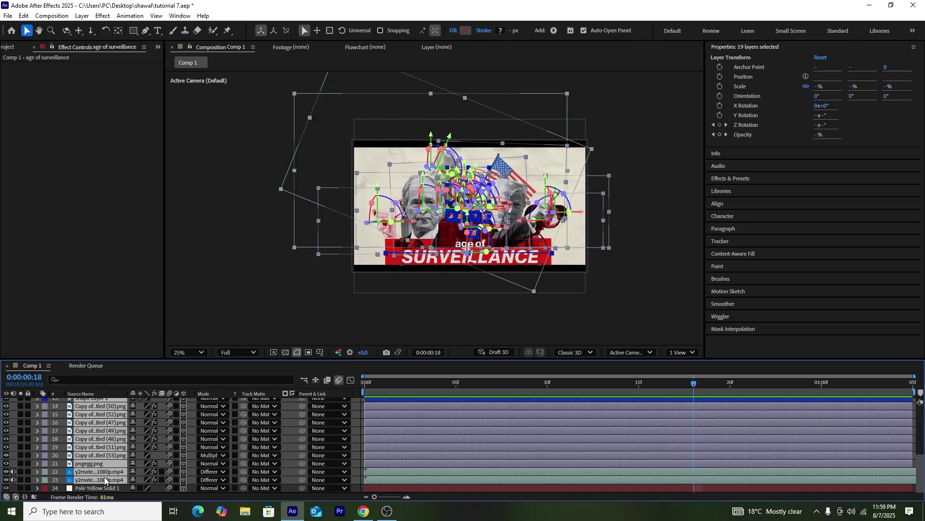
key("p")
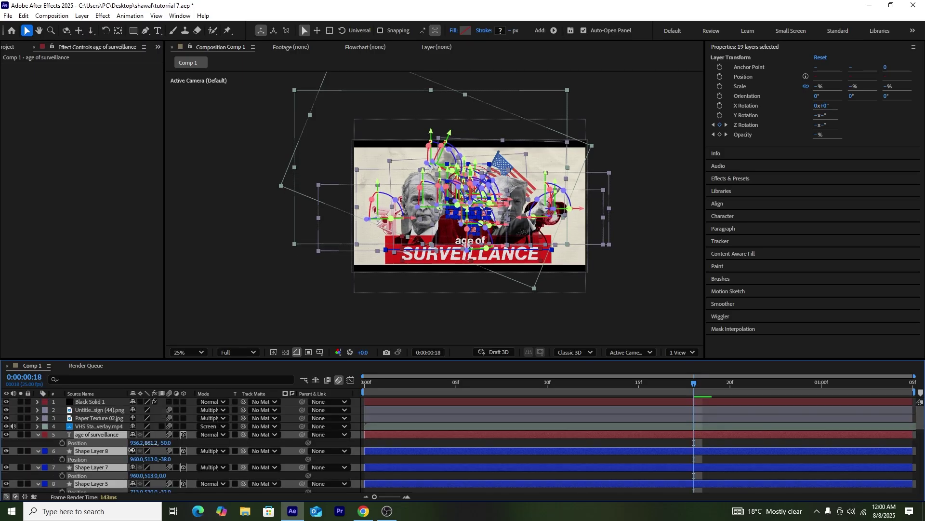
key("Up")
key("Up")
key("Up")
key("Up")
key("Up")
key("Up")
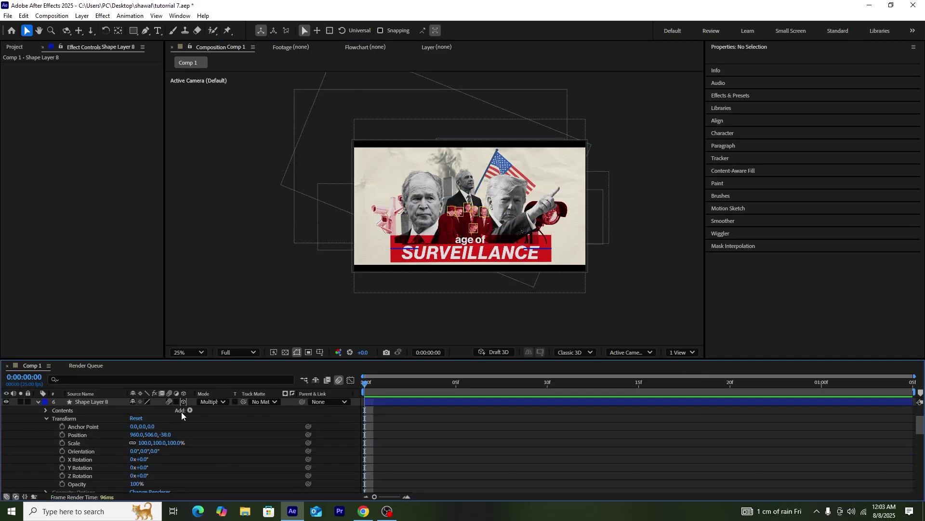
Add Trim Paths to the red bar and keyframe End from 0% at the composition's start to 100% at frame 12.
left_click(190, 409)
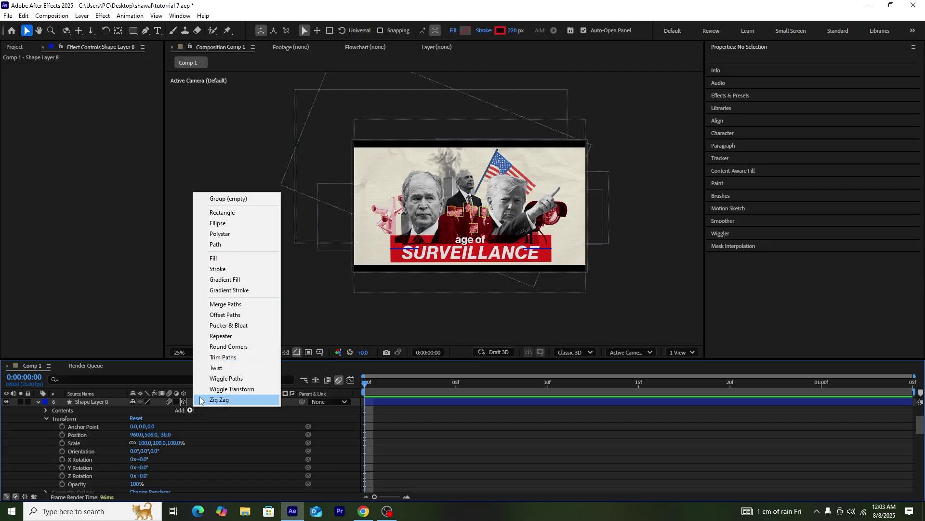
left_click(222, 357)
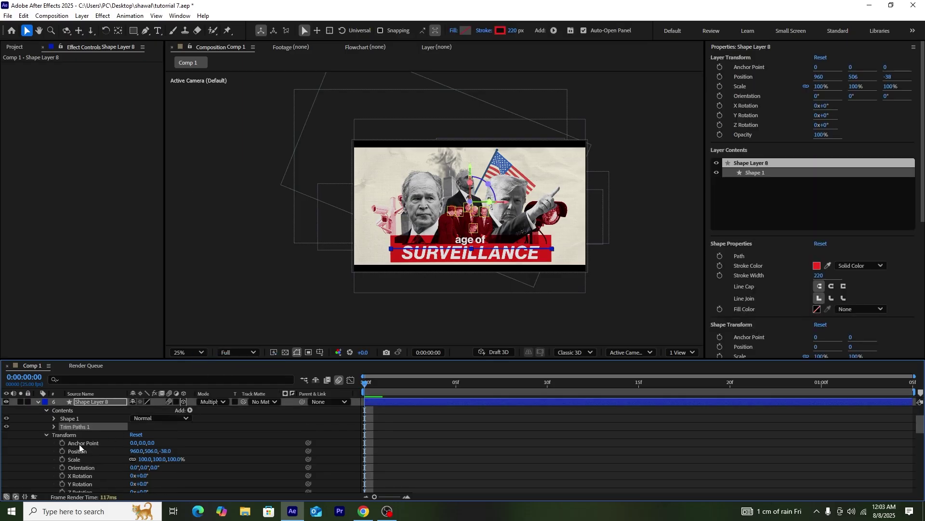
left_click(53, 427)
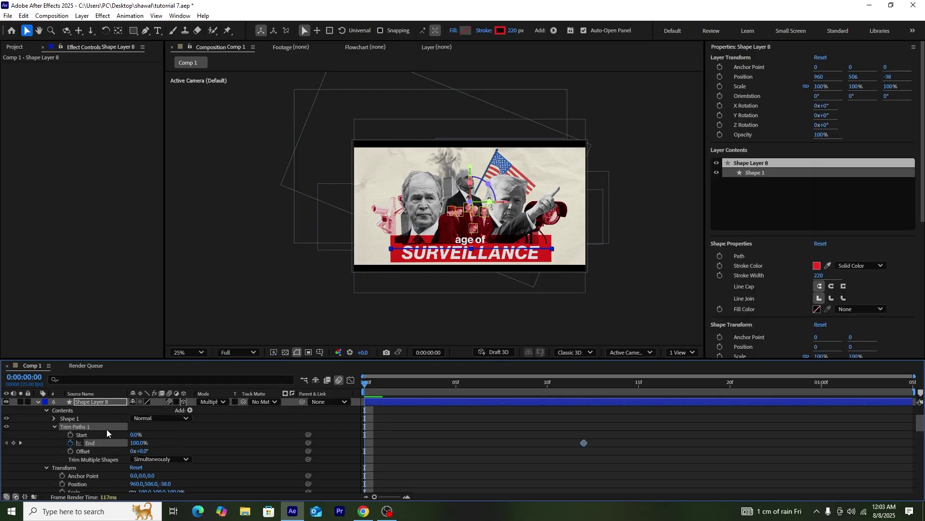
left_click_drag(136, 442, 19, 463)
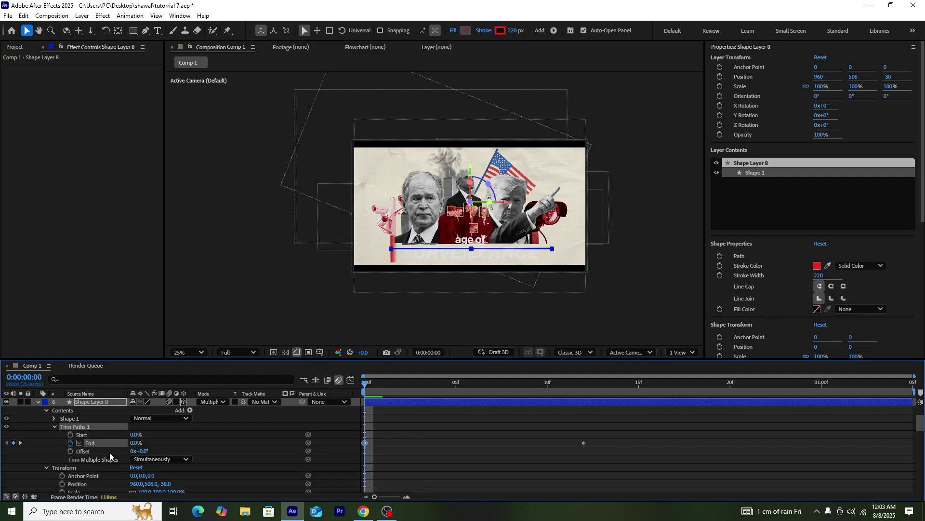
Move the bar's last End keyframe to frame 22, ease both keyframes with a fast-start, slow-finish speed graph, and preview.
left_click_drag(584, 443, 729, 442)
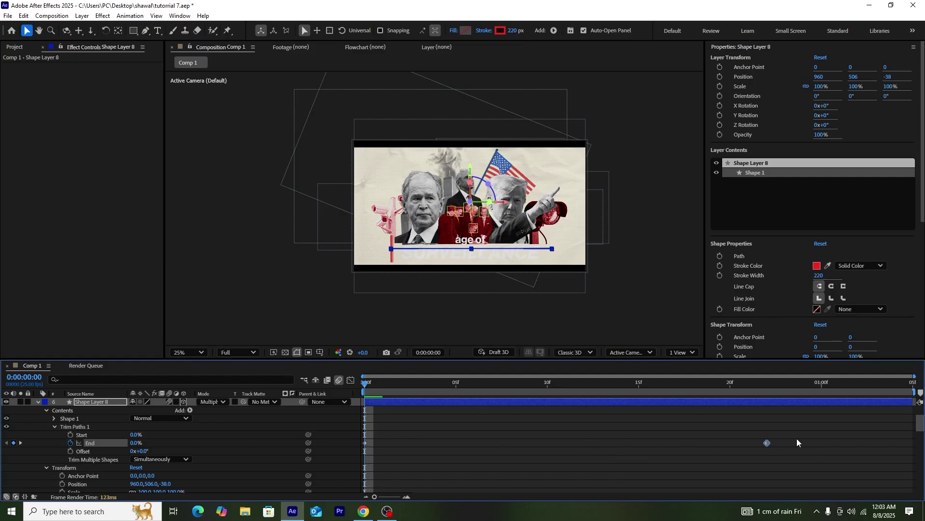
left_click_drag(796, 438, 340, 457)
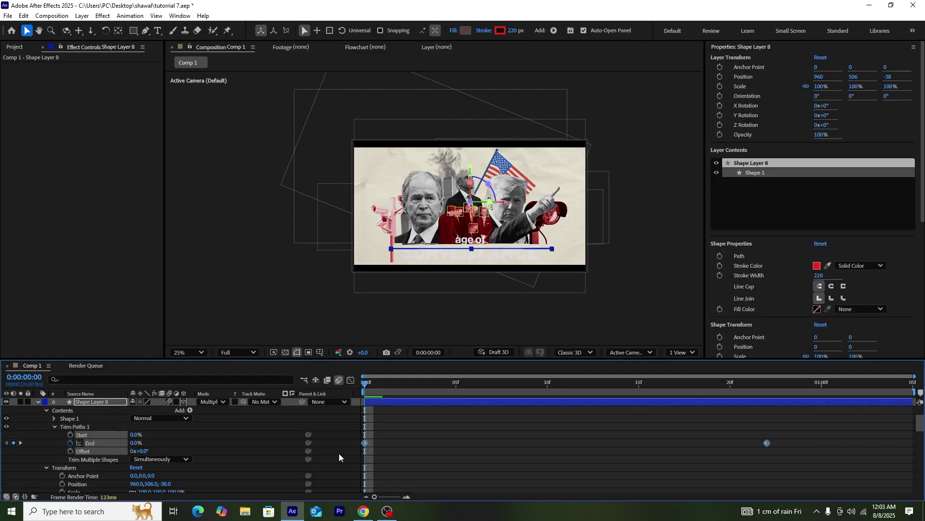
left_click(350, 380)
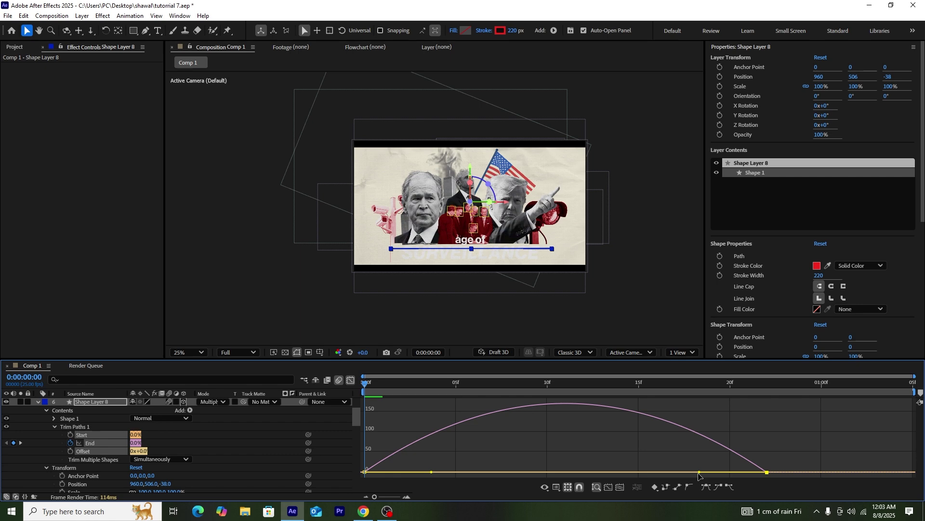
left_click_drag(699, 472, 527, 478)
key("space")
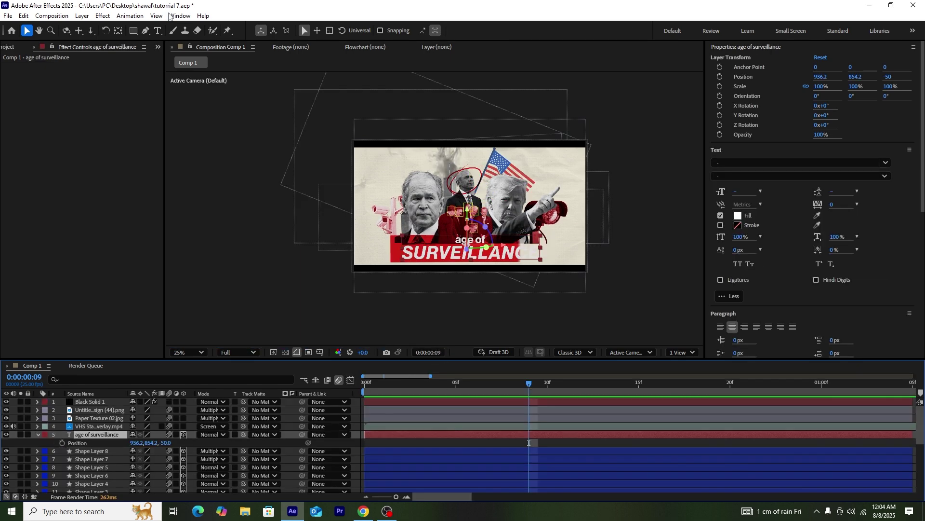
Apply a Position text-layer transition from Animation Composer 3's Starter Presets to the title as an In animation, and preview it.
left_click(180, 15)
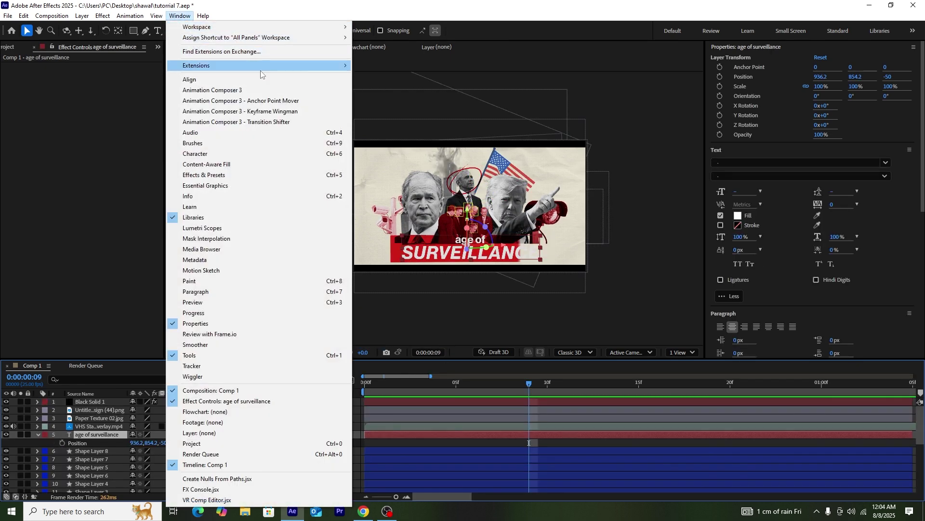
left_click(263, 90)
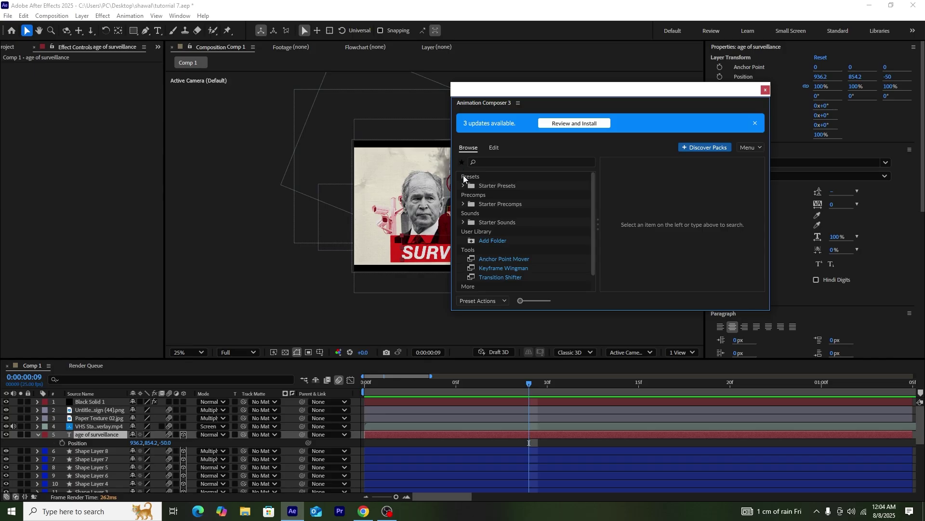
left_click(464, 186)
left_click(502, 210)
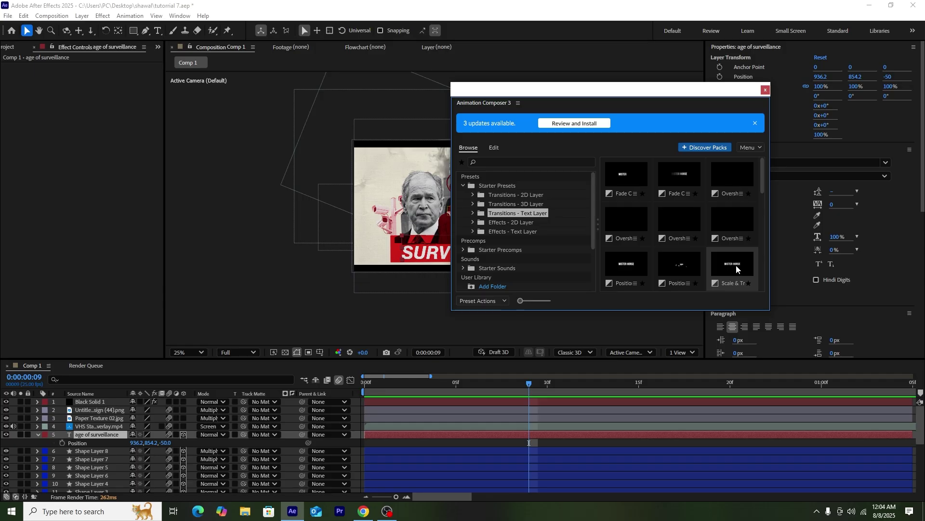
scroll(736, 266, "down", 2)
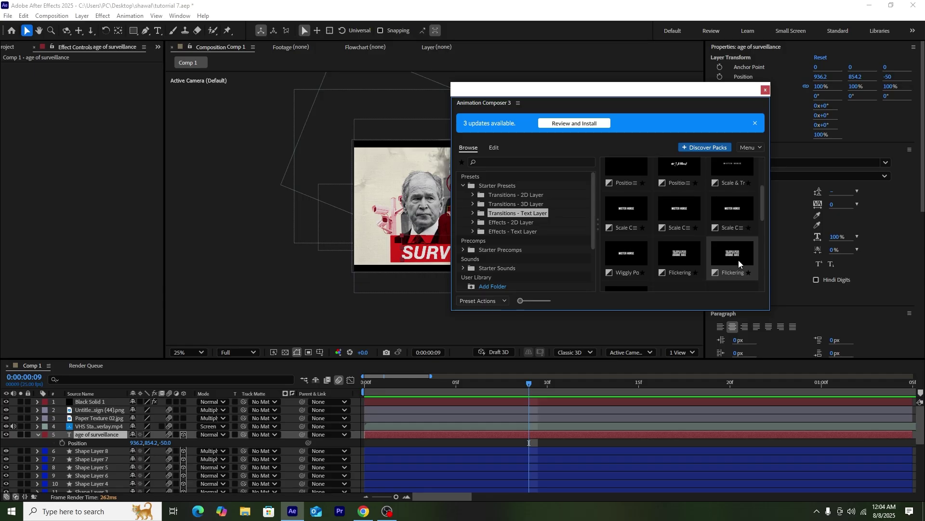
scroll(739, 263, "down", 2)
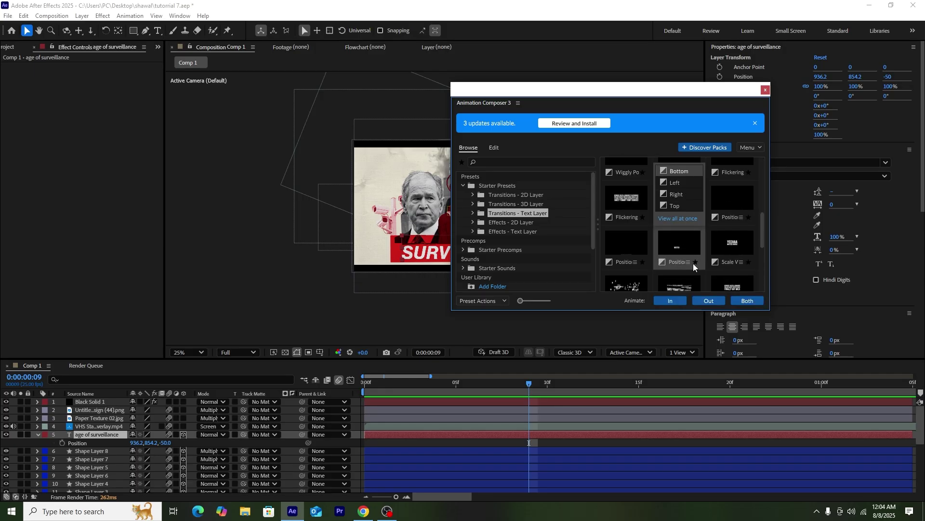
left_click(682, 300)
key("space")
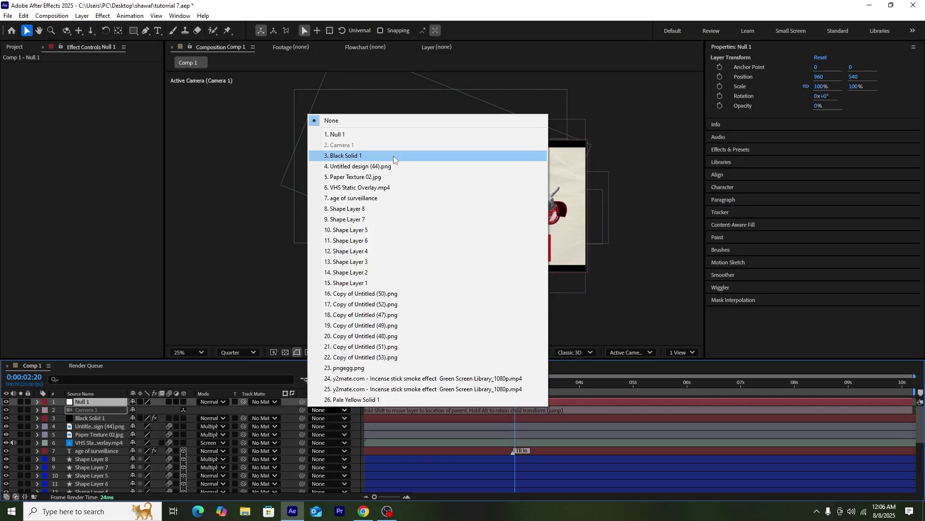
Parent Camera 1 to Null 1 and make the null a 3D layer.
left_click(340, 135)
left_click_drag(404, 384, 354, 392)
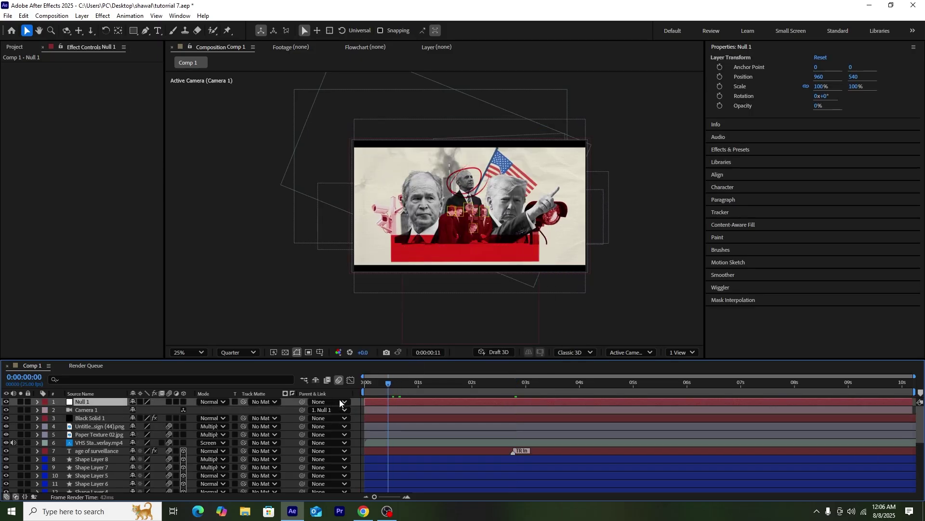
left_click(183, 402)
Keyframe Null 1's Position, move that keyframe to 5 seconds, and set the Position at the composition's start to 960, 337, 3211.
key("alt+shift+p")
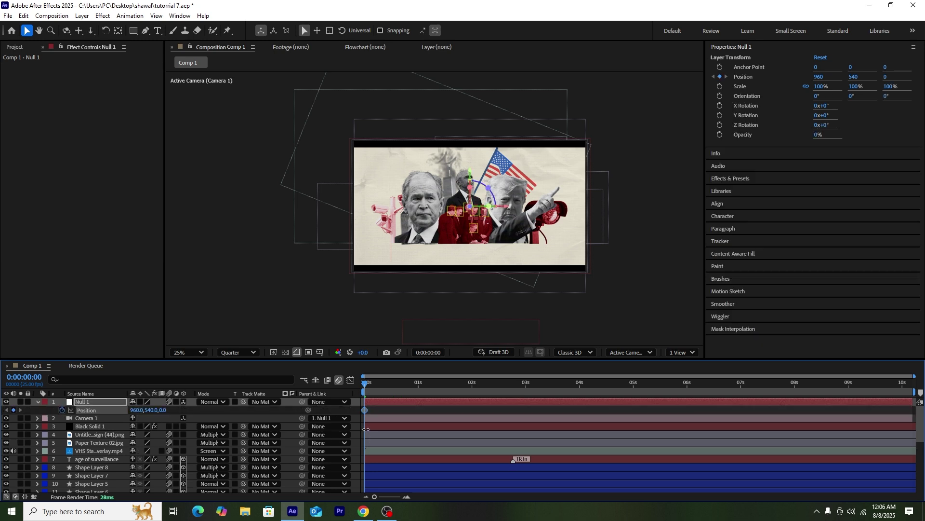
left_click_drag(453, 406, 634, 410)
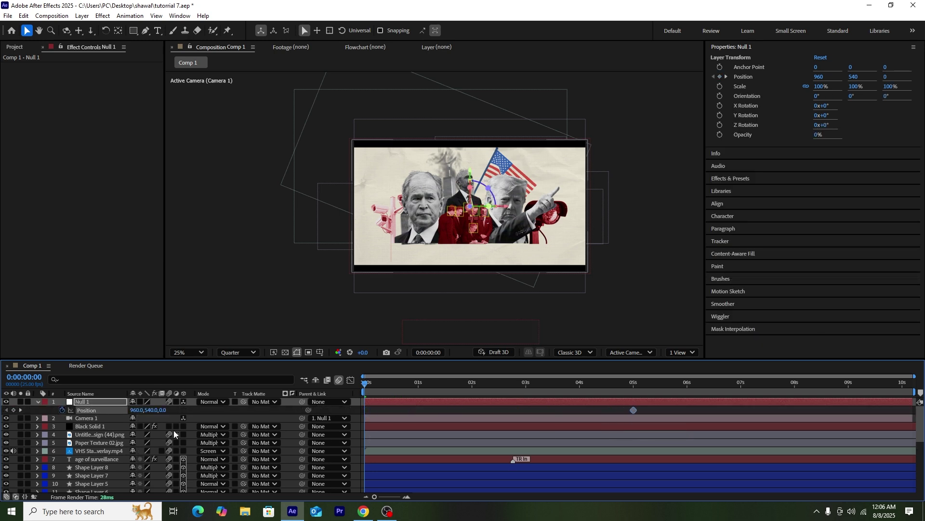
left_click_drag(163, 409, 872, 373)
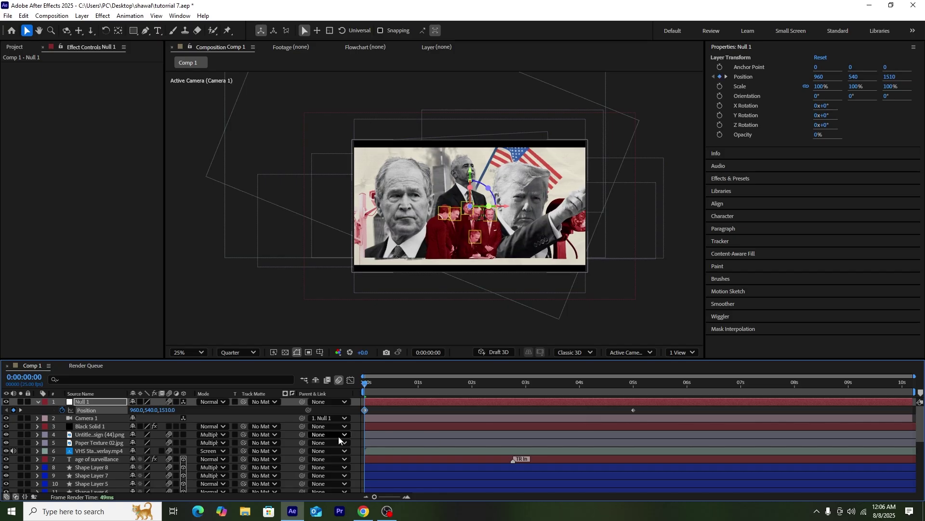
left_click_drag(169, 411, 717, 412)
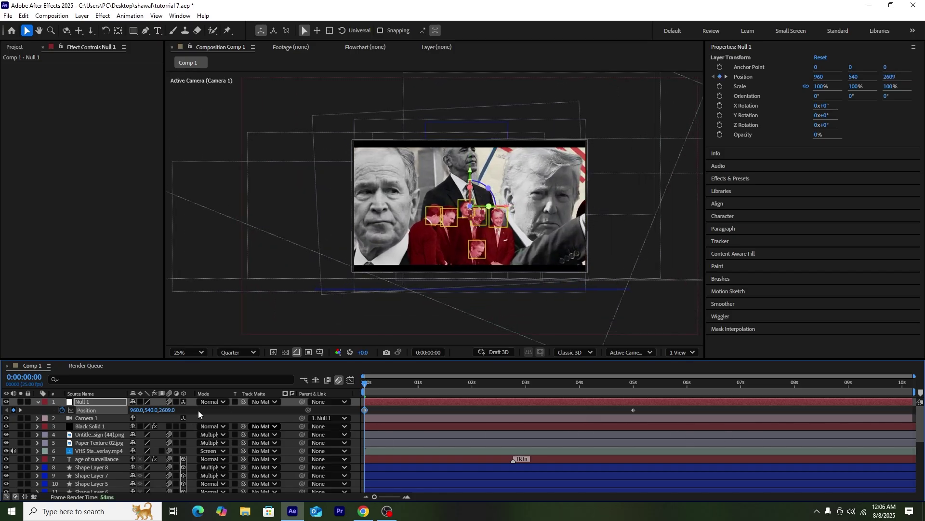
left_click_drag(151, 410, 61, 409)
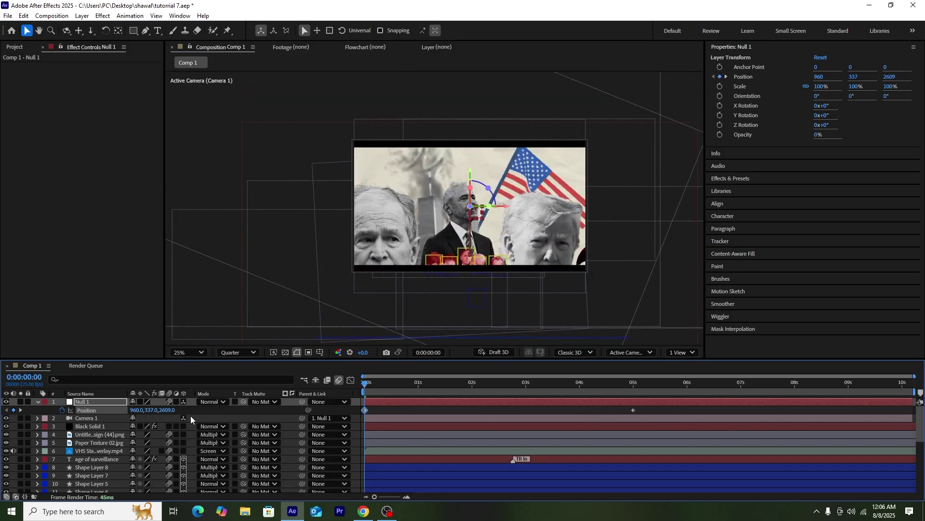
left_click_drag(166, 411, 120, 422)
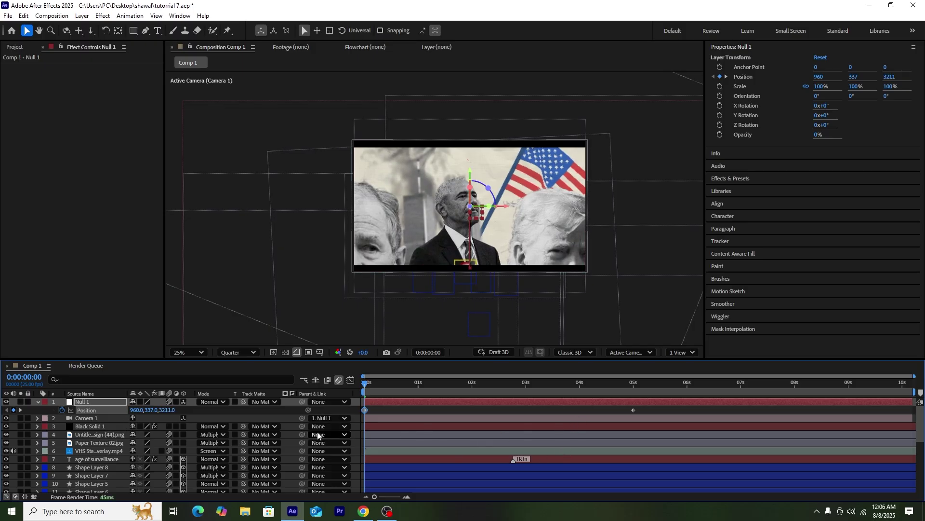
Ease both of Null 1's Position keyframes with a fast-start, slow-finish speed graph.
left_click_drag(658, 408, 357, 418)
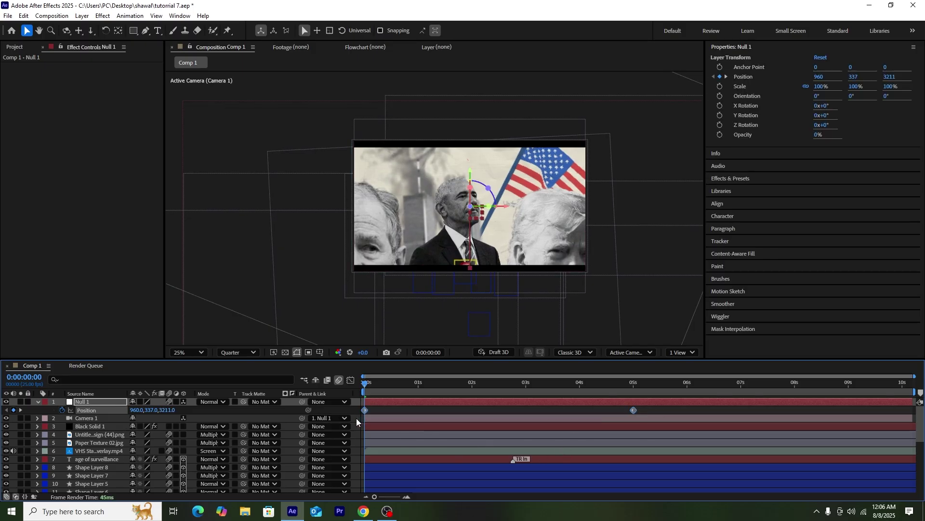
left_click(351, 380)
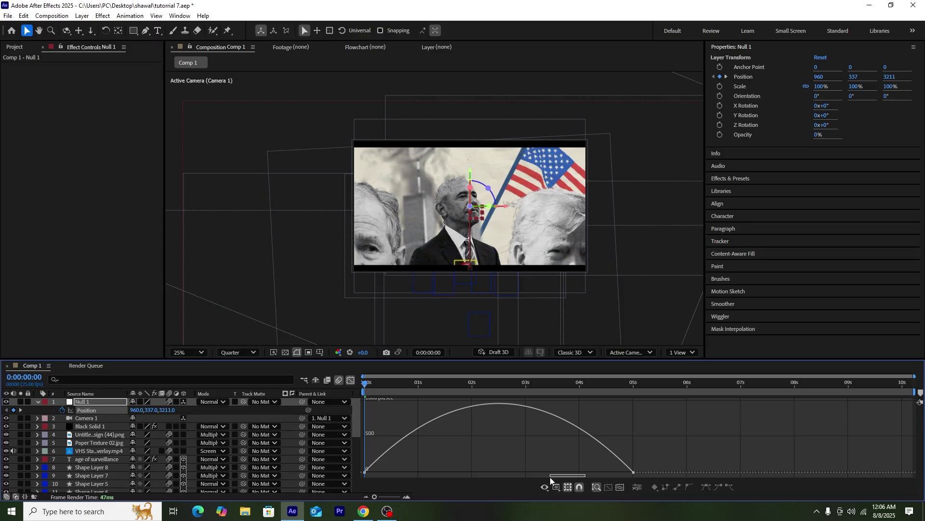
left_click_drag(587, 472, 499, 475)
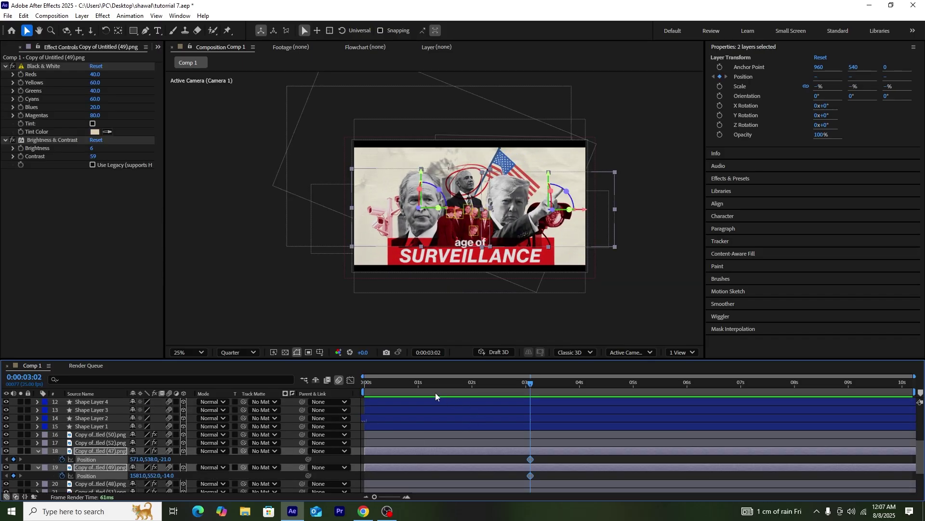
At the composition's start, set the X Position of the left portrait (47) to 34 and of the right portrait (49) to 2323.
left_click_drag(428, 384, 228, 318)
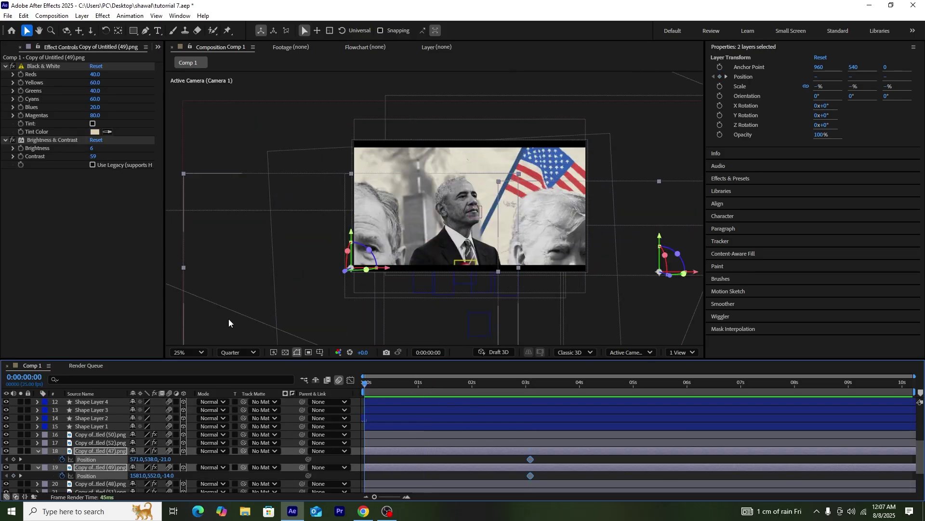
left_click(108, 442)
left_click(111, 451)
left_click_drag(134, 459, 0, 458)
left_click_drag(134, 459, 7, 462)
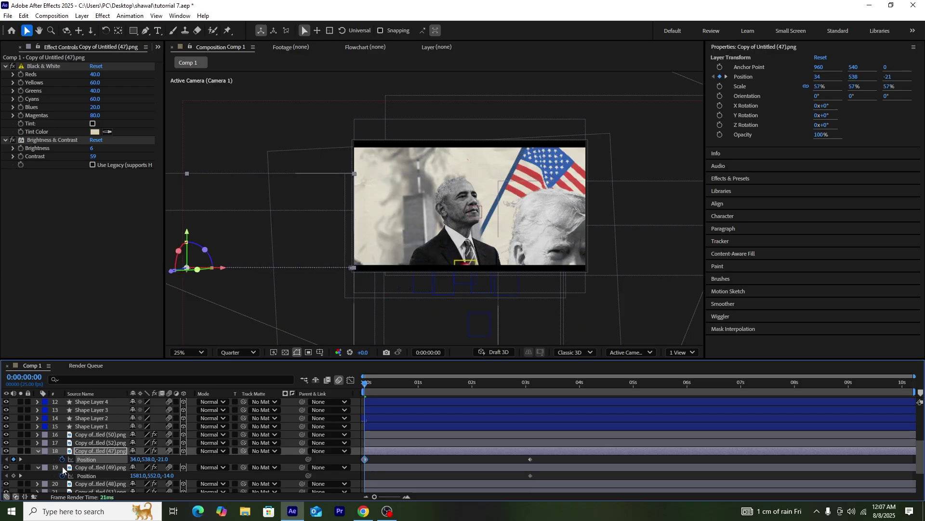
left_click_drag(141, 476, 501, 483)
Shape the speed graph of both portraits' Position keyframes for a fast start and slow finish, and preview the animation.
left_click_drag(542, 460, 354, 477)
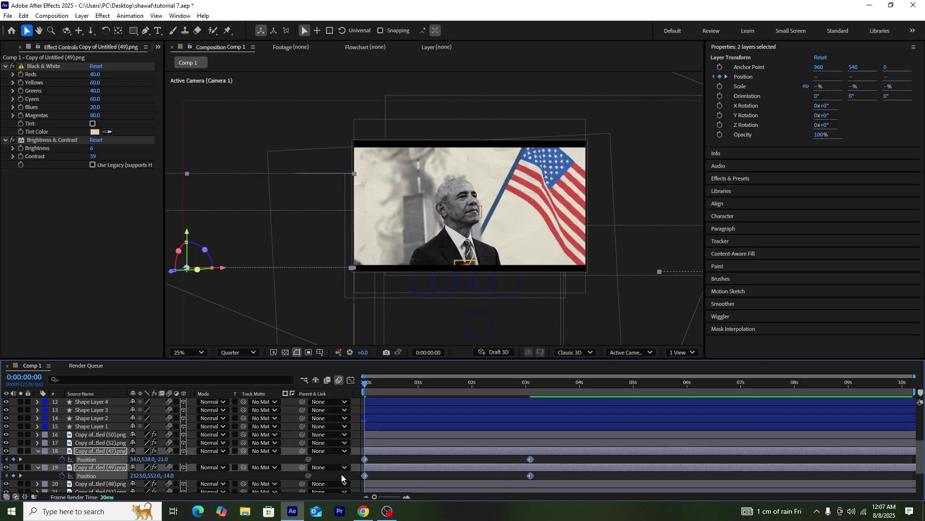
left_click(350, 380)
left_click_drag(549, 451, 414, 470)
key("space")
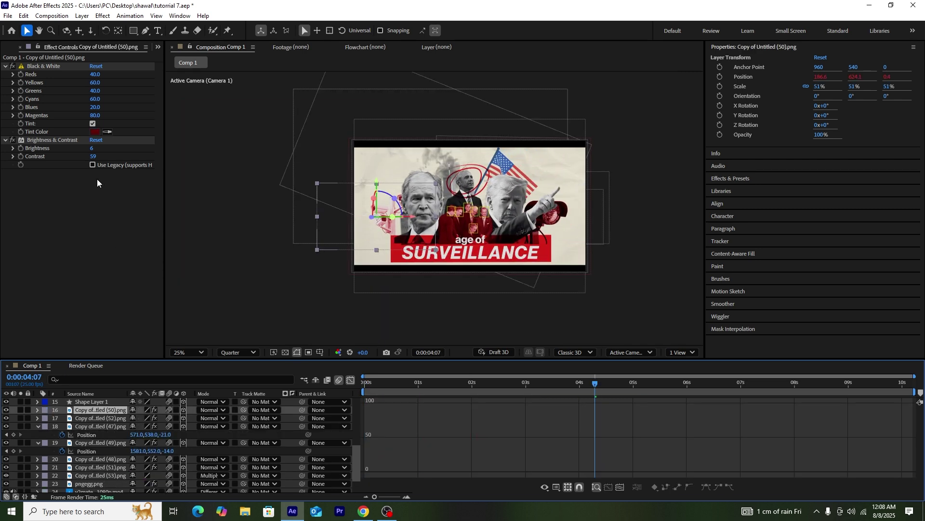
Lower the Brightness of the Brightness & Contrast effect on the red-tinted camera image (50).
left_click(79, 154)
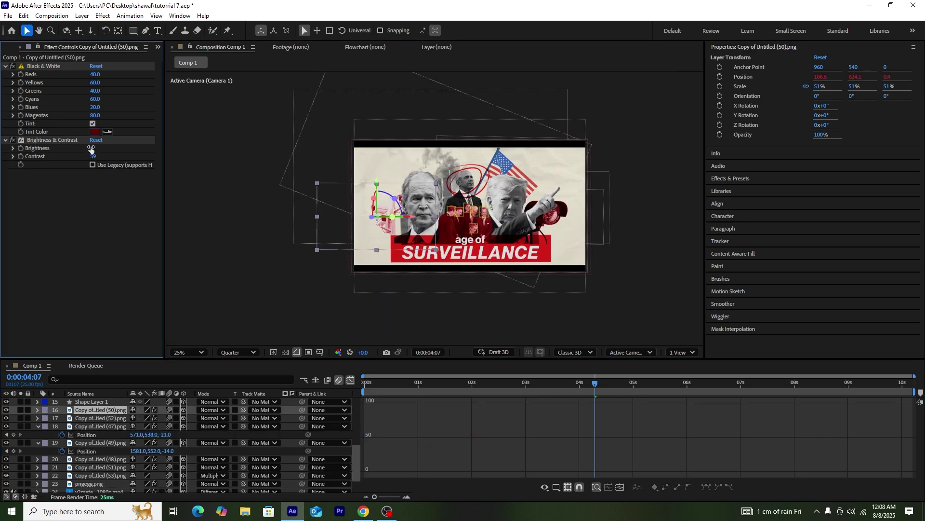
left_click_drag(90, 148, 77, 151)
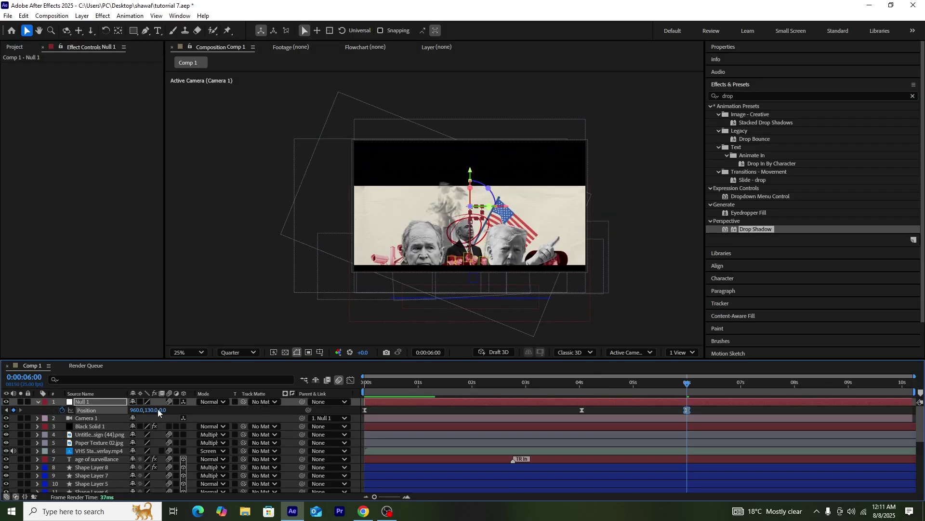
Reduce Null 1's Y Position at 6 seconds further until the collage drops out of the frame.
left_click_drag(158, 412, 2, 401)
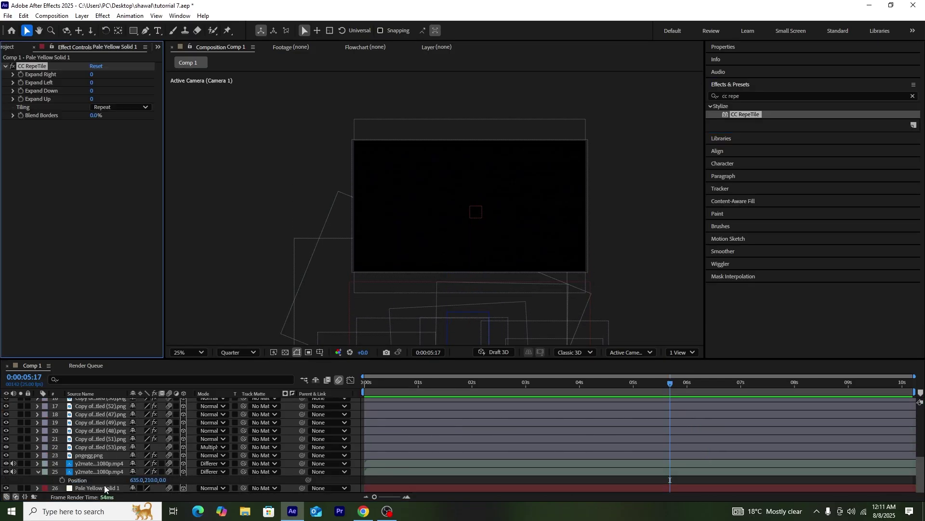
Set Pale Yellow Solid 1's CC RepeTile to Expand Right 346, Left 724, Down 357 and Up 1563, with Blend Borders at 100%.
left_click(104, 485)
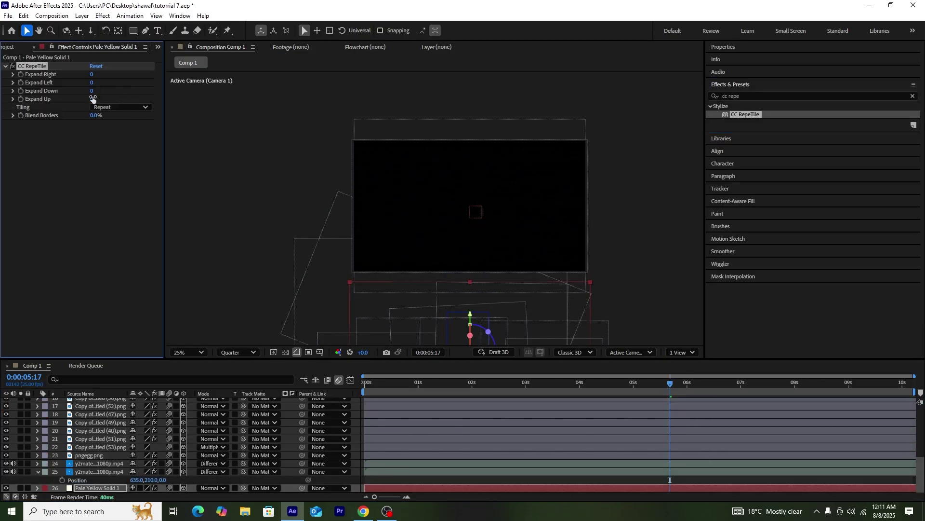
left_click_drag(111, 97, 778, 181)
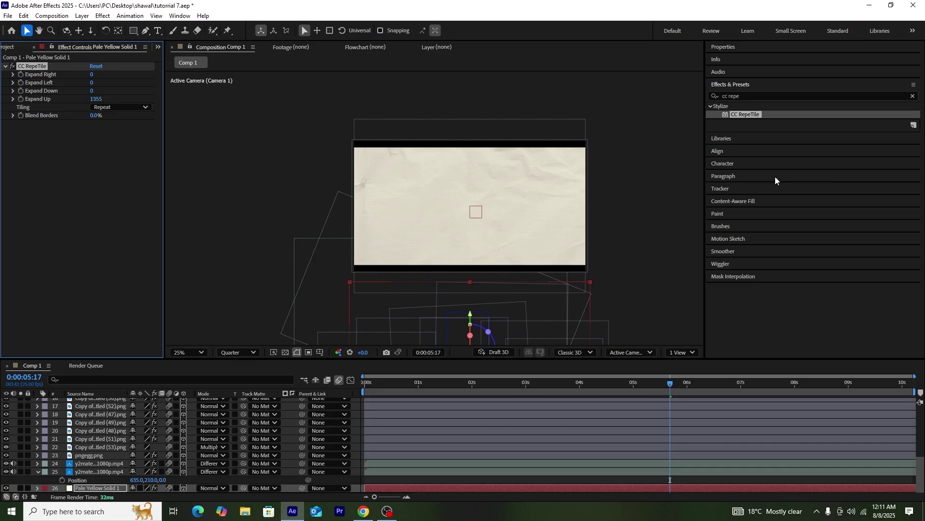
left_click_drag(98, 100, 509, 111)
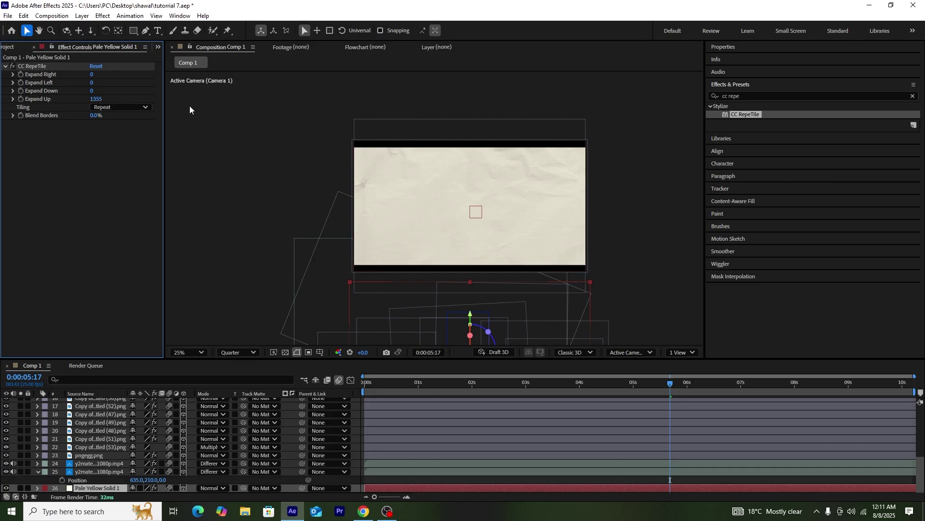
left_click_drag(95, 92, 168, 96)
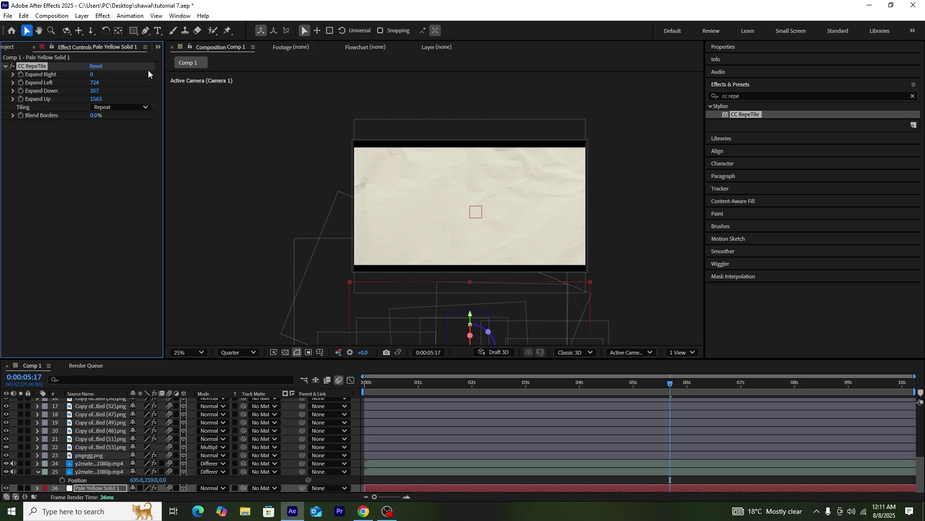
left_click(261, 78)
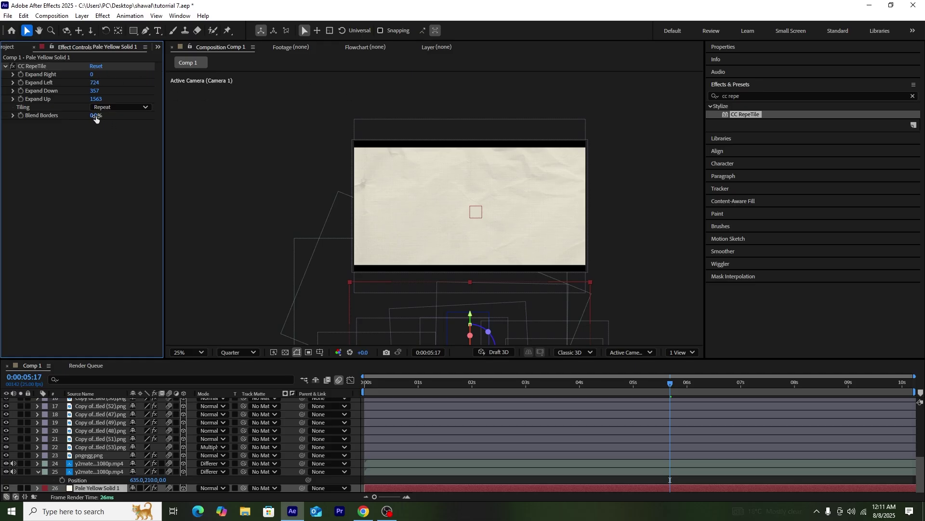
left_click_drag(94, 116, 279, 115)
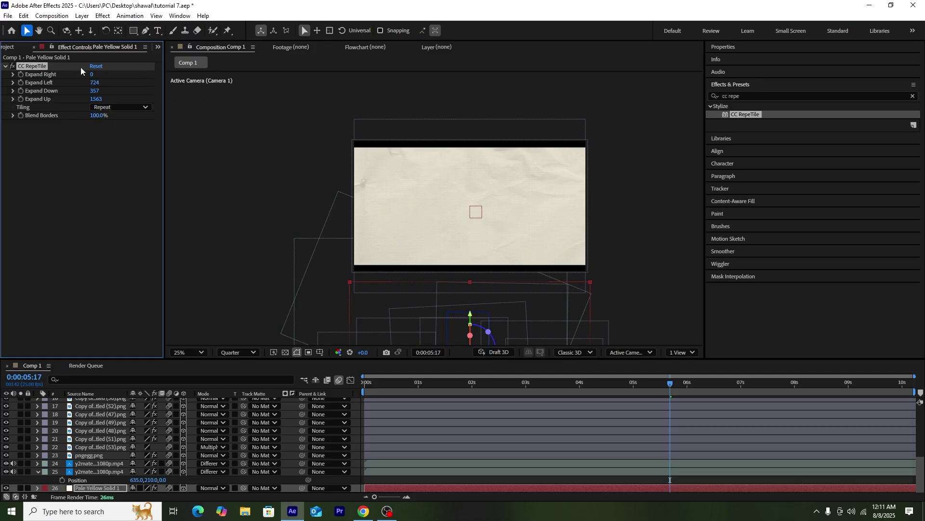
left_click_drag(91, 75, 288, 106)
Preview the composition from 0:00:03:23 to check the closing camera move over the extended background.
left_click_drag(720, 386, 578, 383)
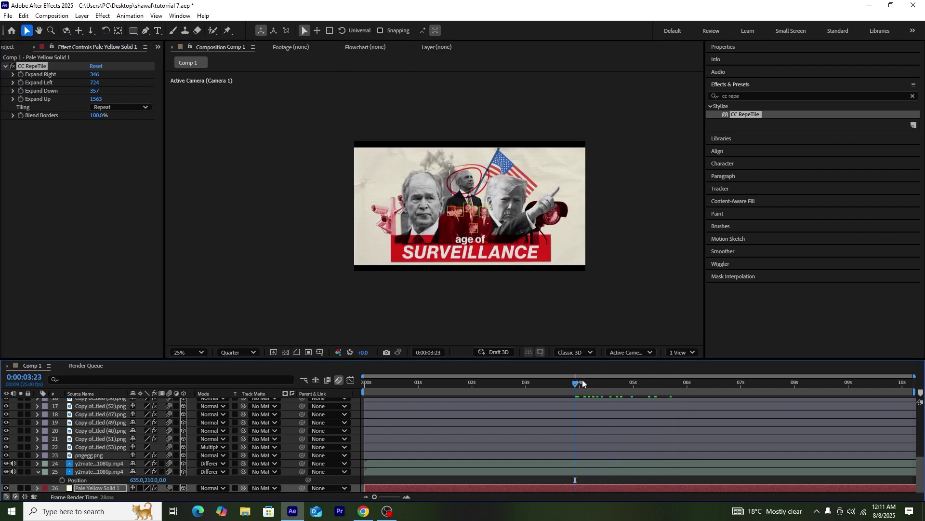
key("space")
key("space")
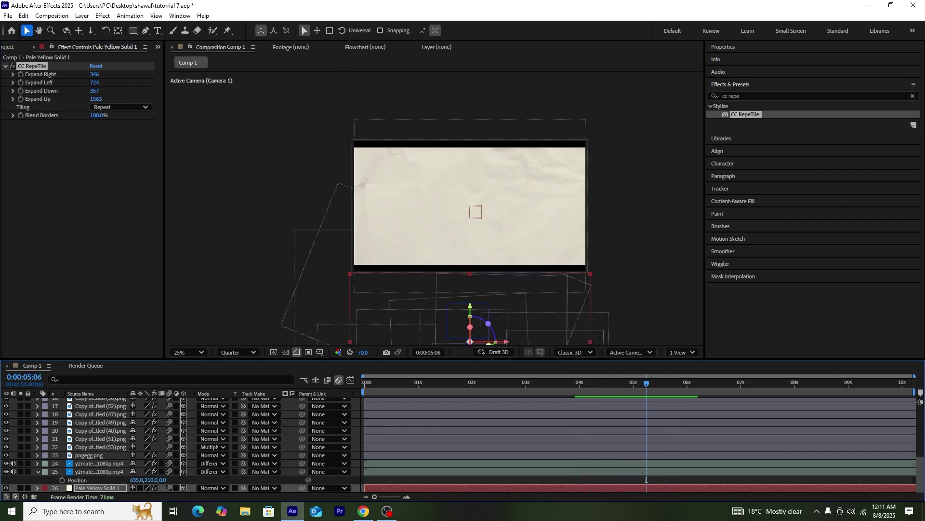
Turn the Paper Texture 02.jpg and Untitled design (44).png overlays into 3D layers.
left_click_drag(923, 478, 921, 406)
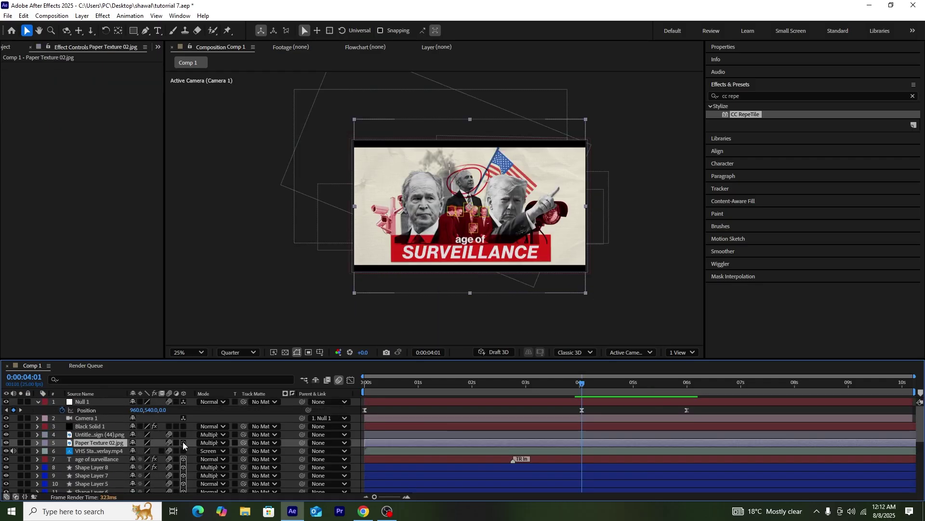
left_click(183, 442)
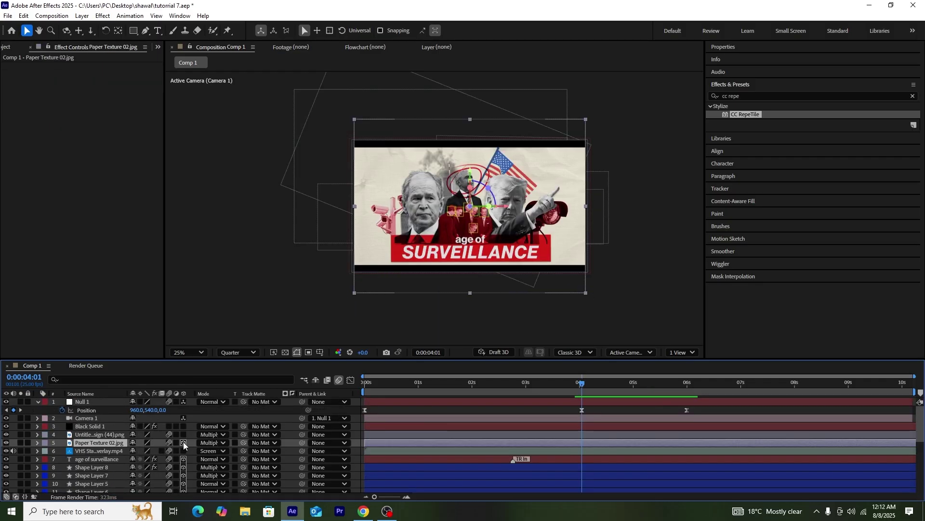
left_click(183, 433)
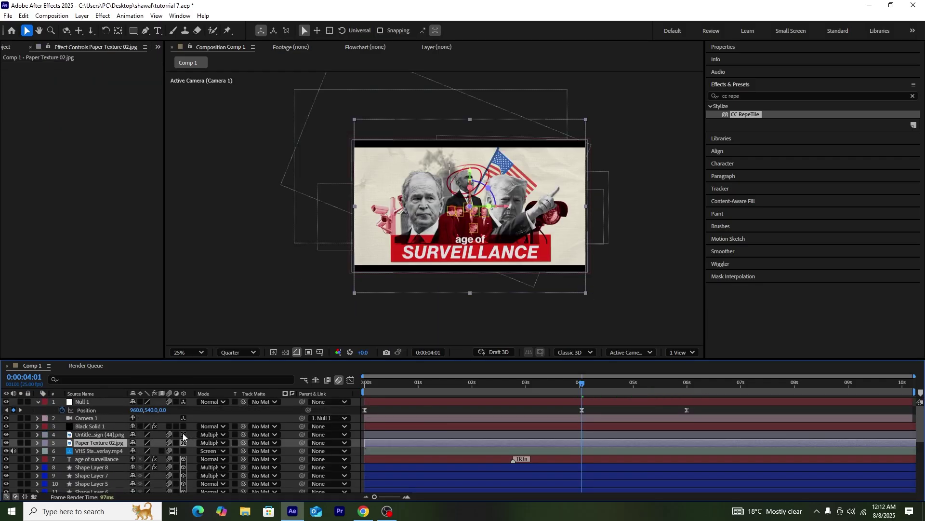
Copy Pale Yellow Solid 1's CC RepeTile effect onto the Paper Texture 02.jpg and Untitled design (44).png layers.
left_click(104, 487)
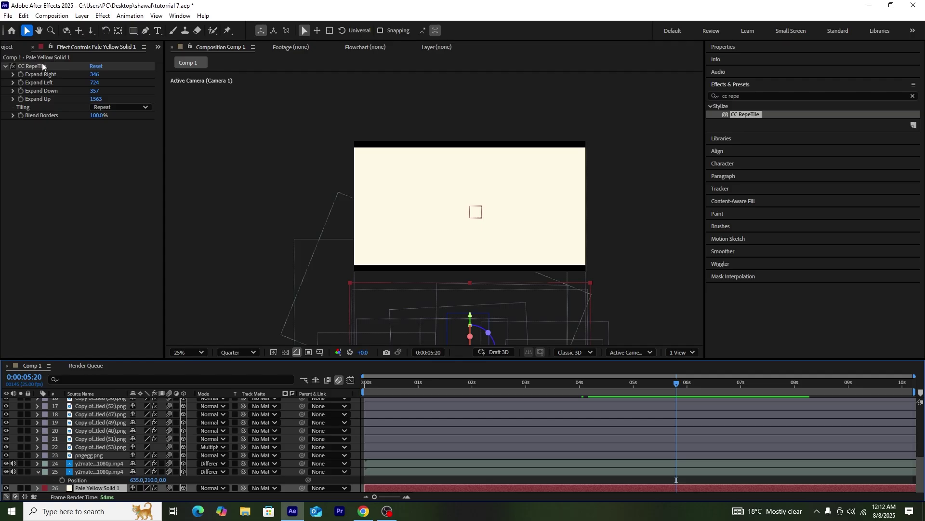
left_click(41, 66)
scroll(89, 444, "up", 6)
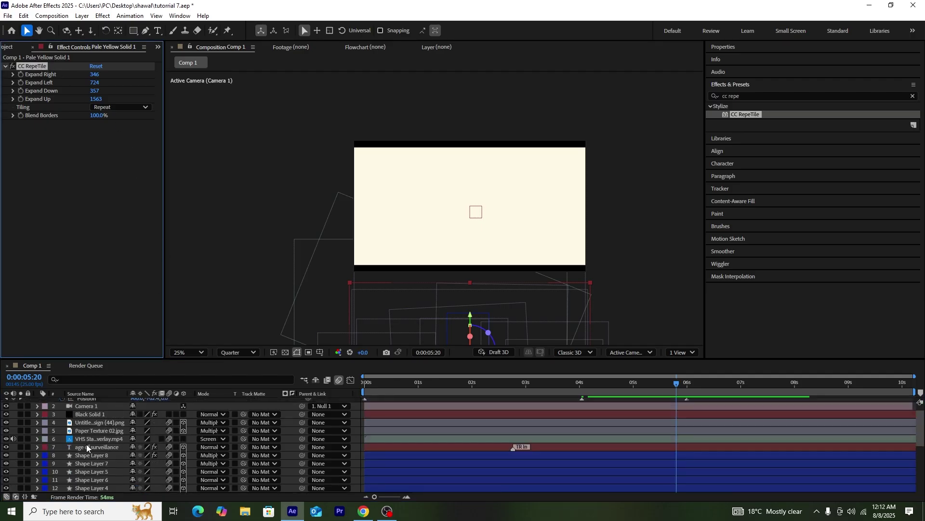
left_click(109, 443)
key("ctrl+v")
left_click(105, 435)
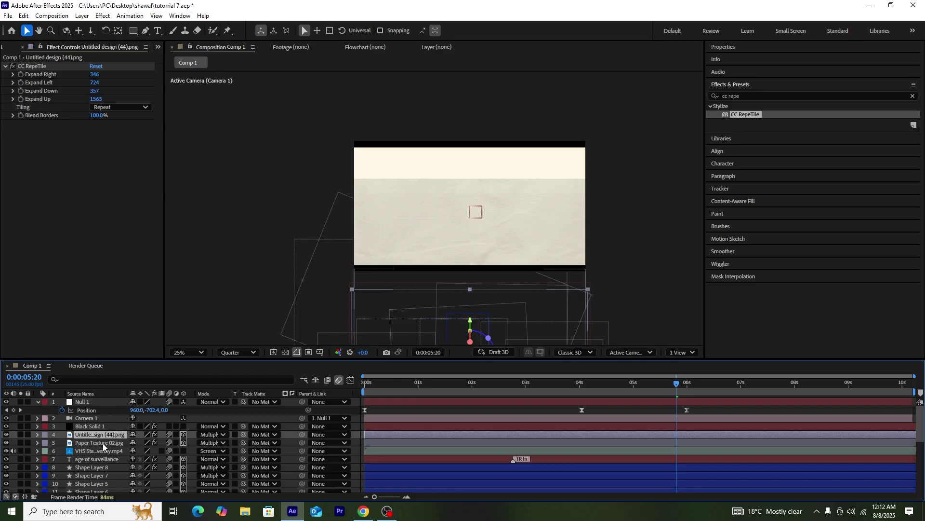
Set Paper Texture 02.jpg's CC RepeTile Expand Up to 2244 and preview the camera move from 0:00:03:18.
left_click(102, 443)
left_click_drag(96, 99, 452, 182)
left_click_drag(675, 385, 565, 386)
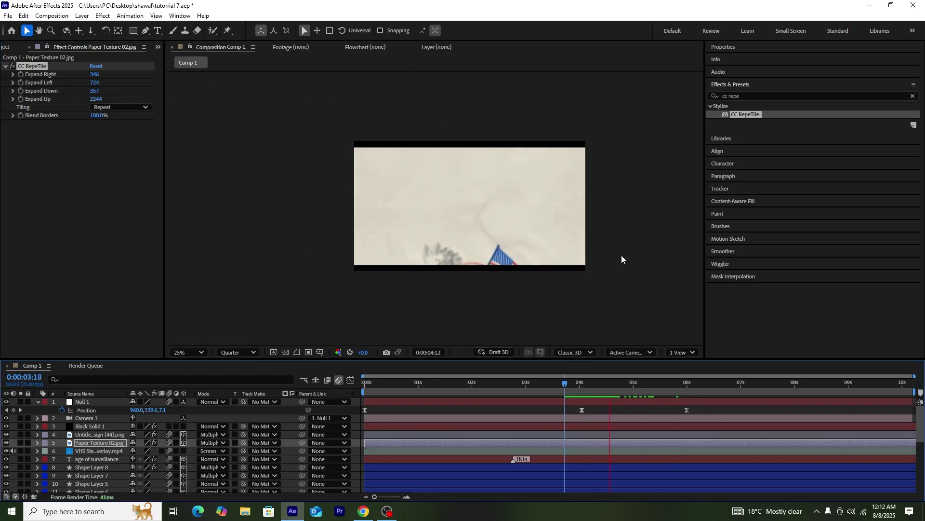
key("space")
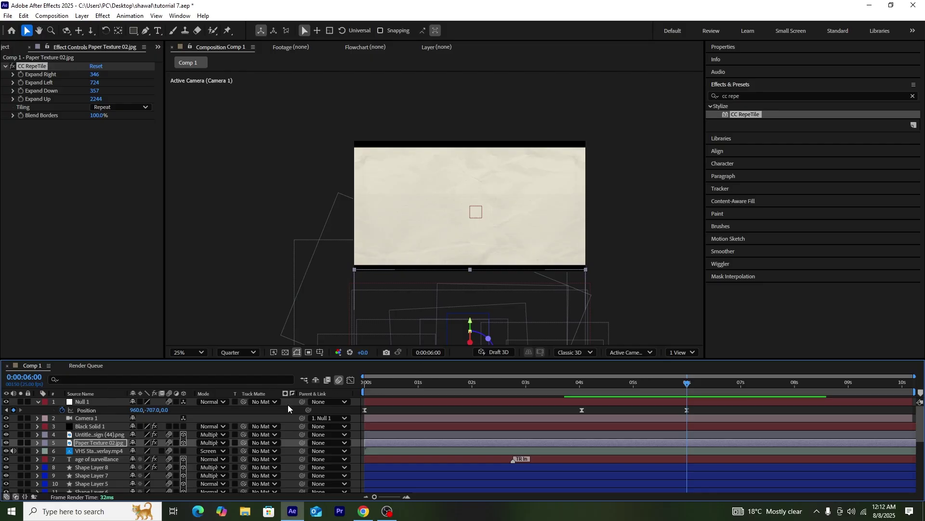
left_click(108, 434)
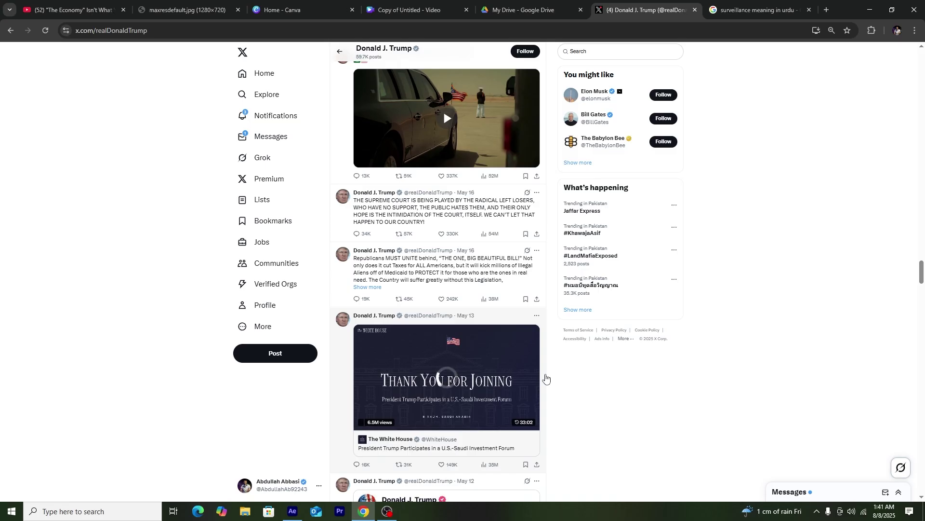
Open the browser's developer tools on the realDonaldTrump X profile page in Chrome.
key("ctrl+shift+i")
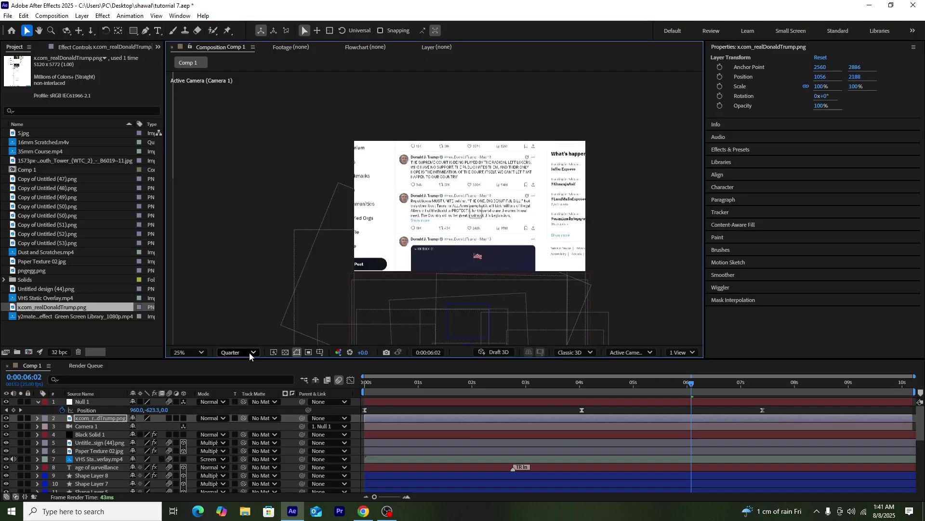
In After Effects, set the composition preview to Half resolution and make the x.com_realDonaldTrump.png screenshot a 3D layer.
left_click(249, 352)
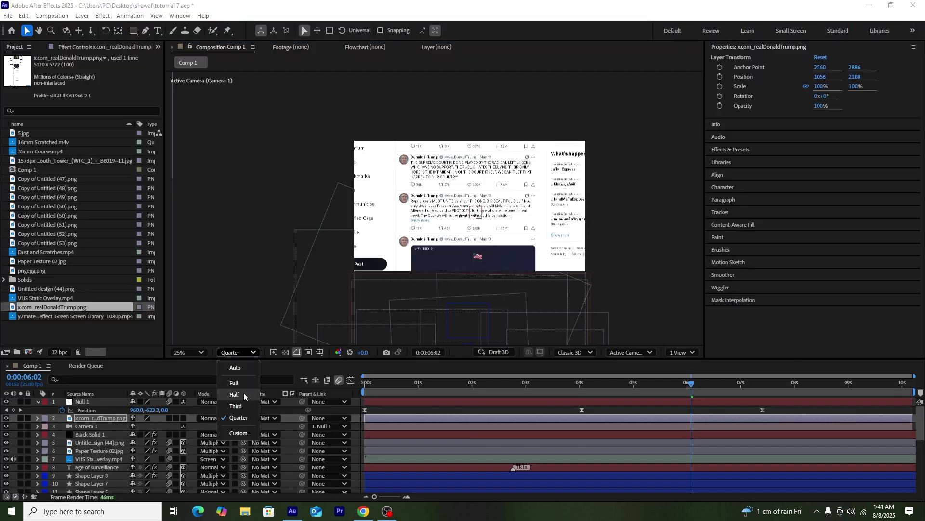
left_click(244, 392)
left_click(183, 418)
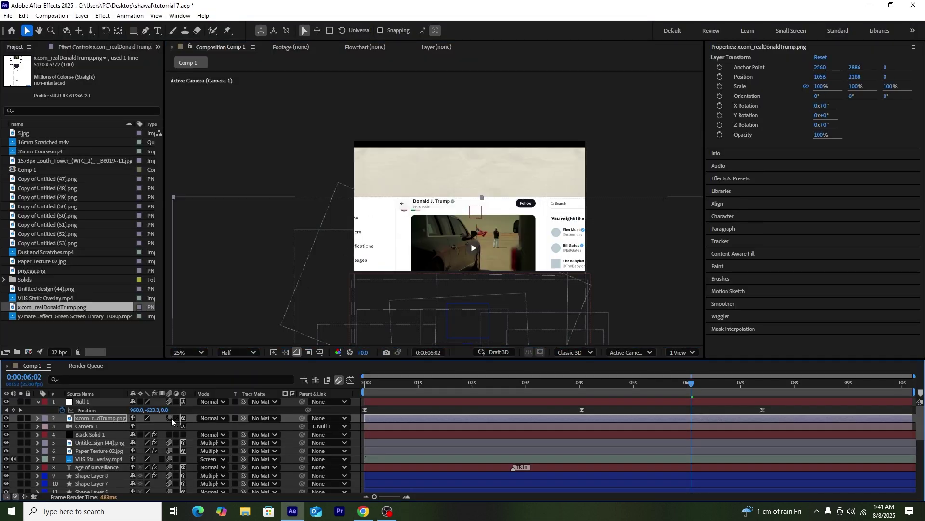
Mask the X screenshot with a rectangle around the May 16 Supreme Court post and set its blending mode to Multiply.
left_click(134, 31)
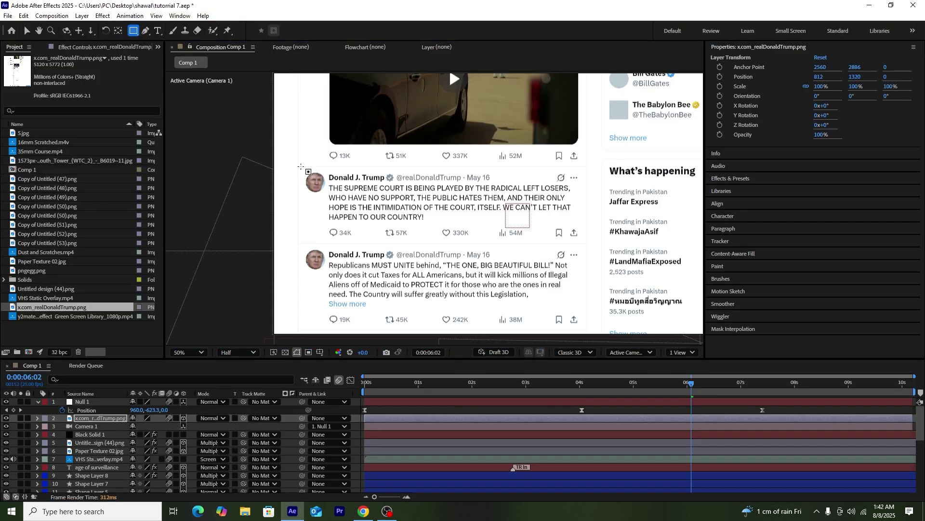
left_click_drag(301, 166, 587, 241)
left_click(220, 418)
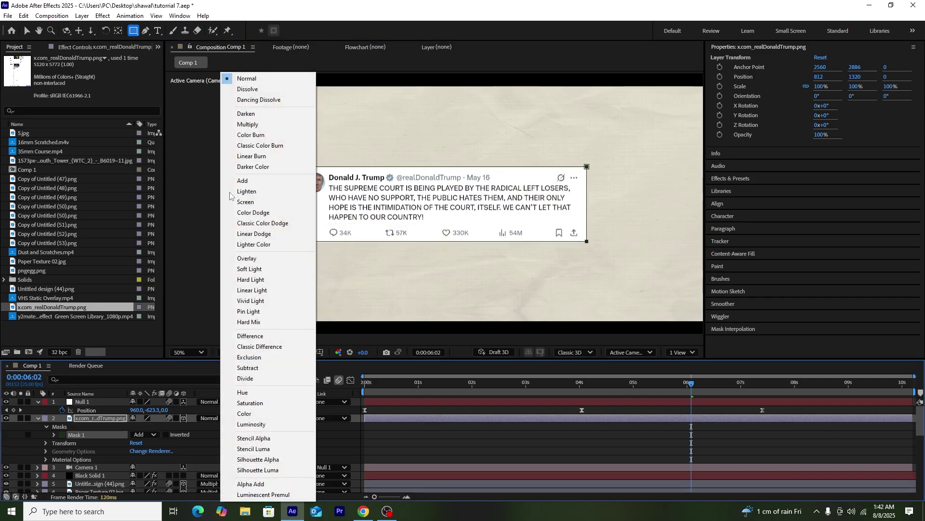
left_click(249, 124)
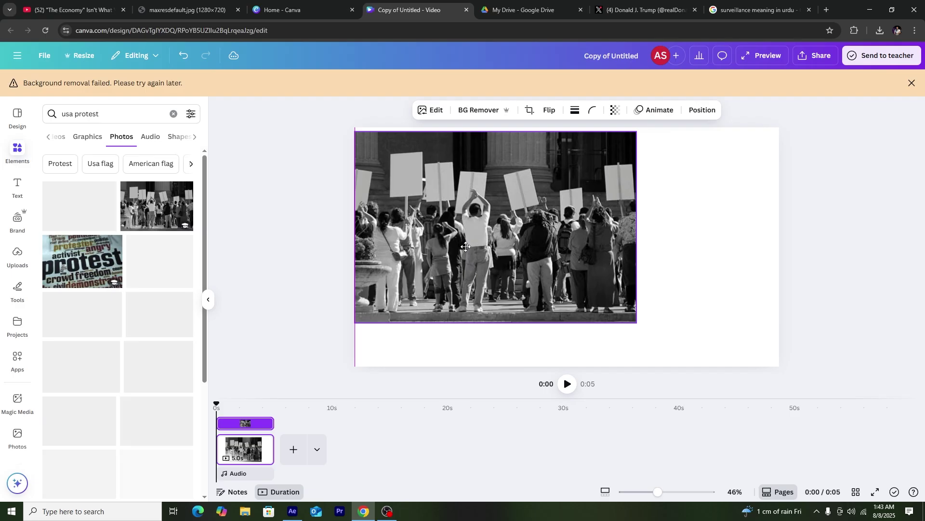
In Canva, align the black-and-white protest crowd photo to the page's upper-left corner and enlarge it to fill the page.
left_click_drag(465, 246, 466, 243)
left_click_drag(637, 319, 812, 368)
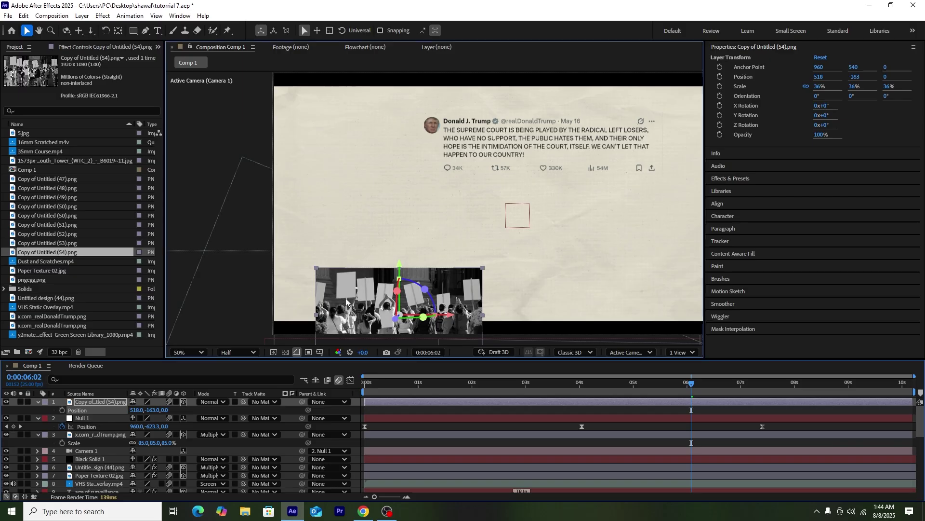
In After Effects, place Copy of Untitled (54).png below and left of the post, and apply a Grid effect with Add blending.
left_click_drag(346, 298, 346, 241)
left_click(891, 96)
type("gr")
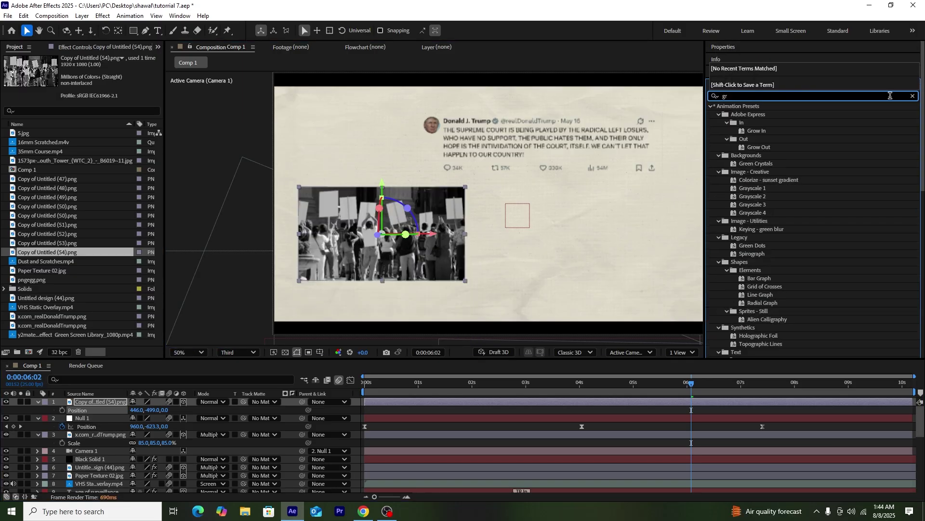
type("id")
left_click(117, 156)
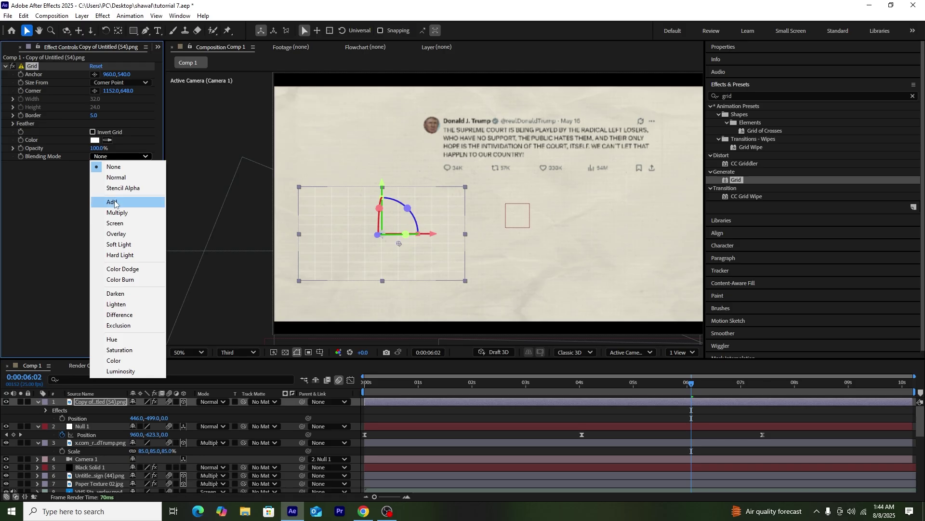
left_click(115, 202)
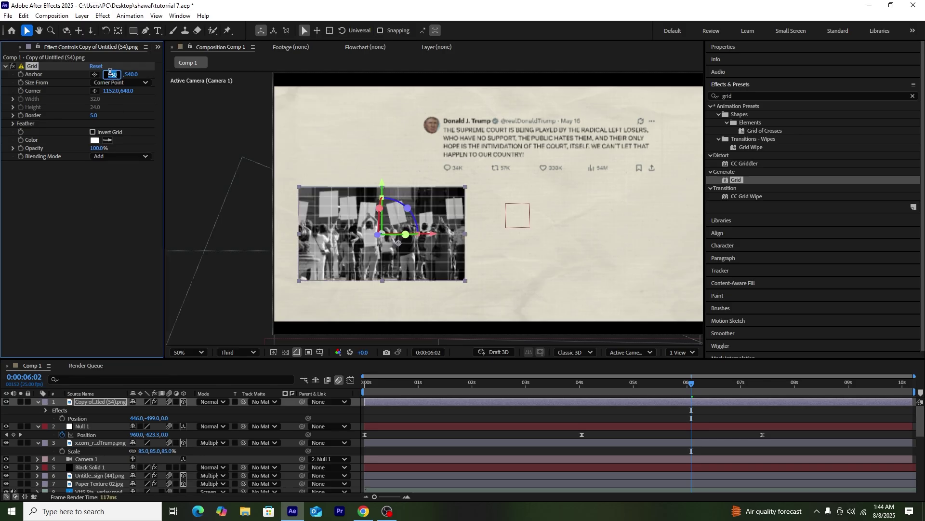
Turn the Grid into a photo frame with Anchor 0,0, Corner 1920,1080 and Border 26.
type("0")
key("Return")
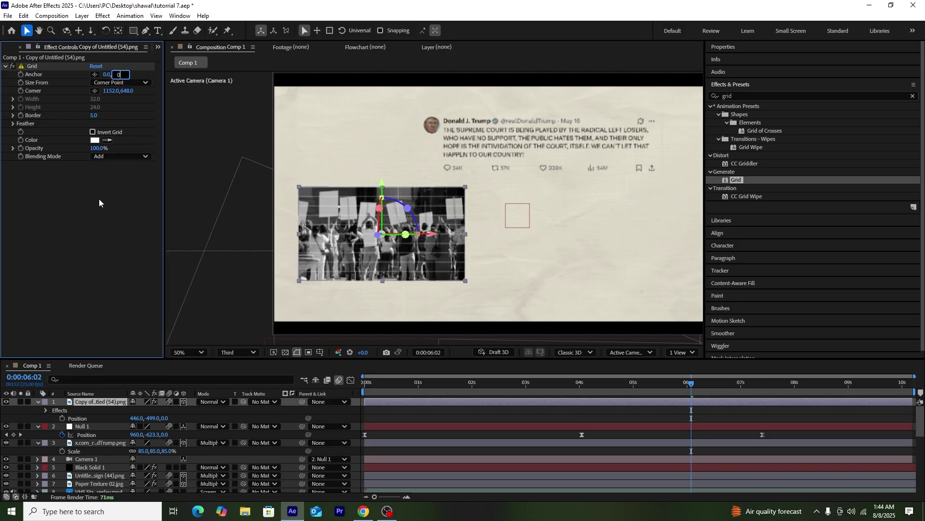
type("0")
key("Return")
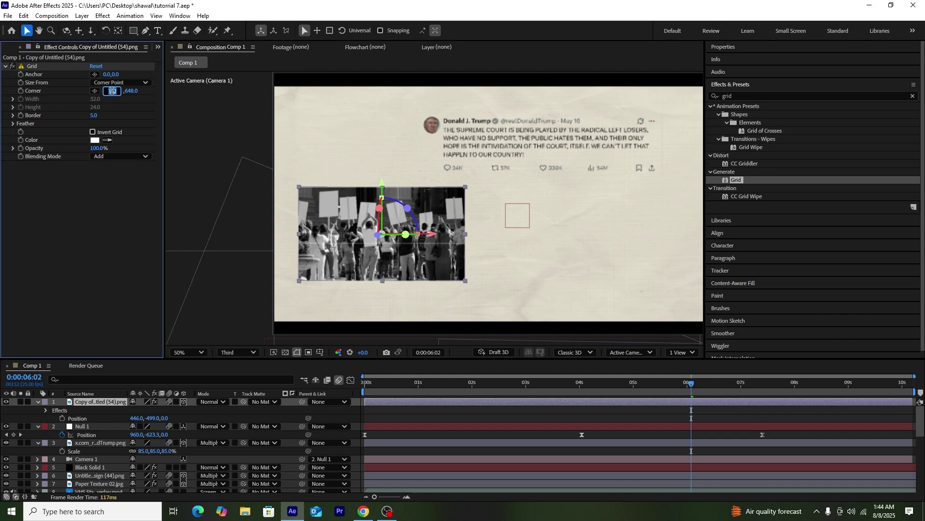
type("1920")
key("Return")
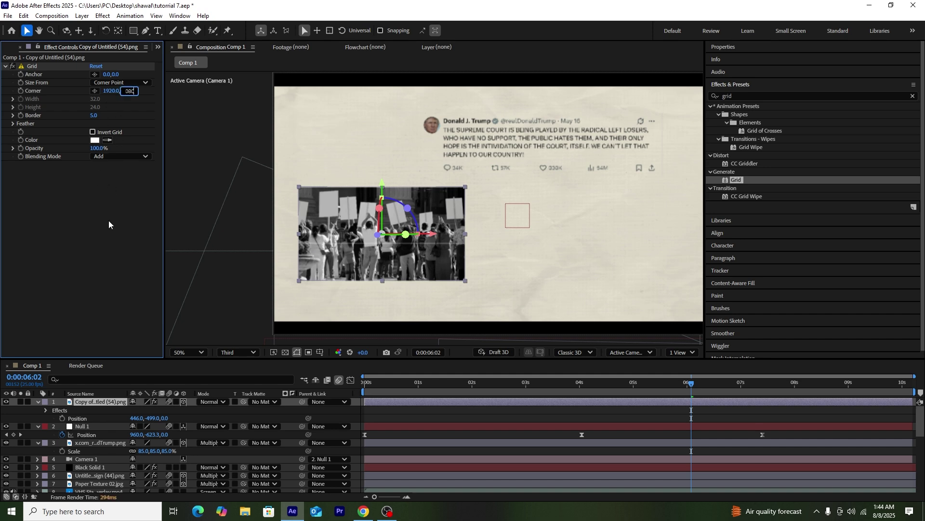
type("1080")
key("Return")
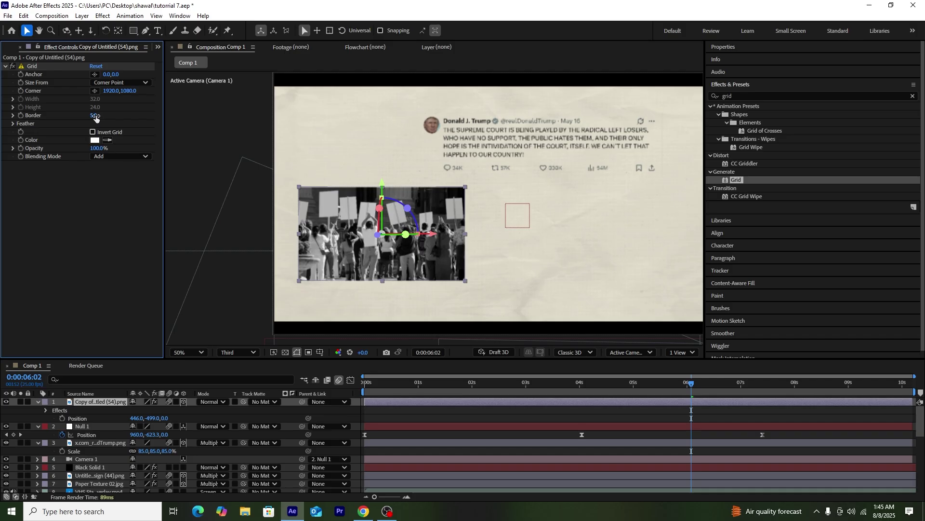
left_click_drag(95, 117, 108, 118)
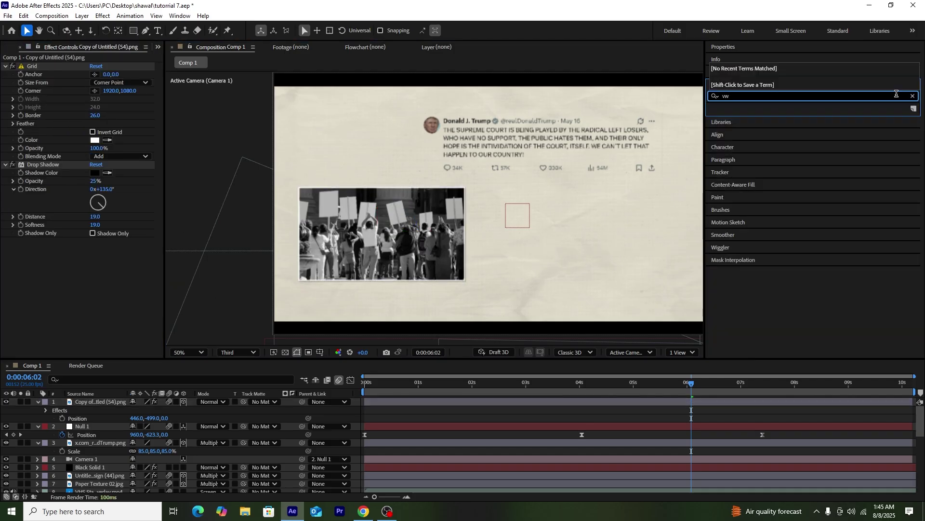
Find the Venetian Blinds effect and apply it to the protest crowd photo.
key("BackSpace")
type("ene")
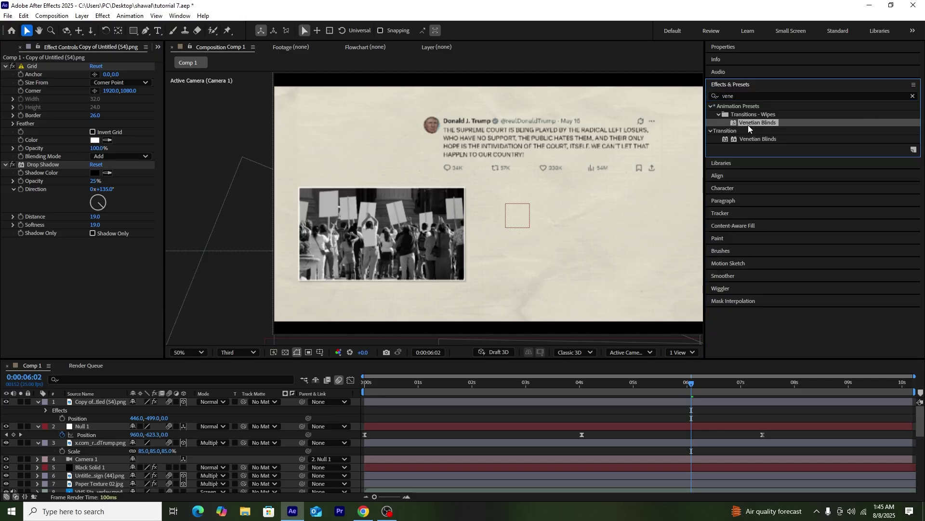
left_click_drag(756, 138, 82, 253)
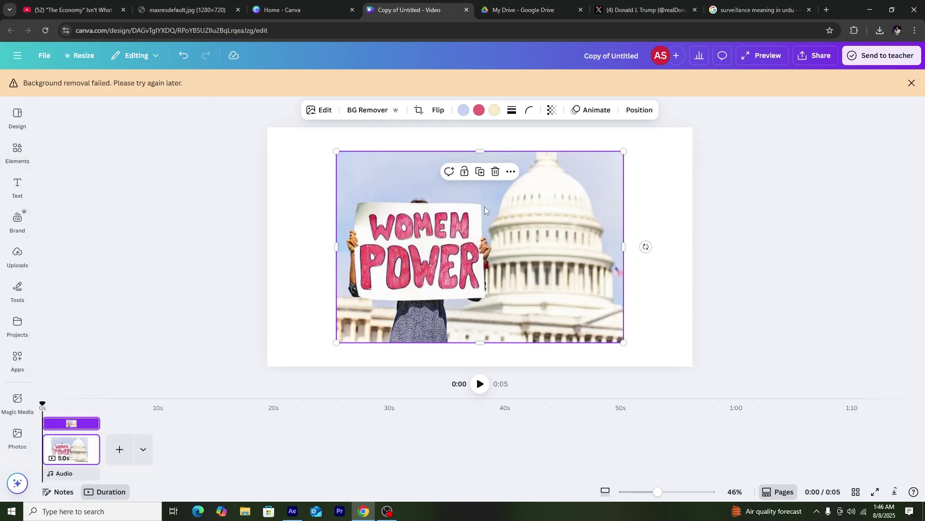
In Canva, remove the backgrounds from the "WOMEN POWER" and "THE PEOPLE HAVE SPOKEN" protest photos.
left_click(379, 110)
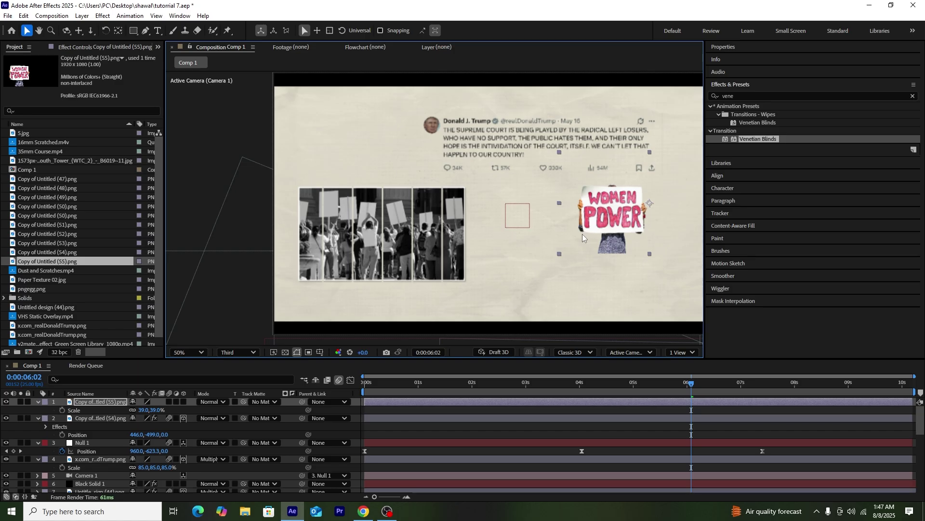
left_click(365, 512)
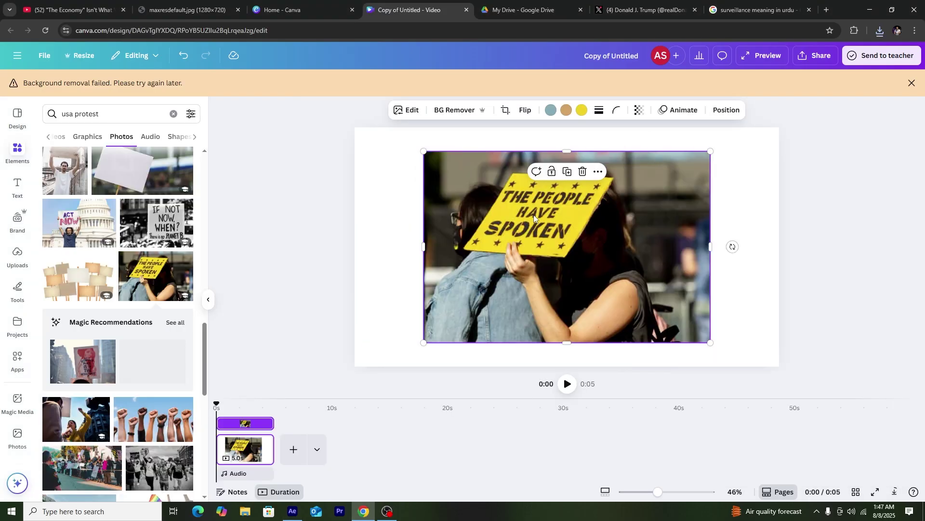
left_click(443, 110)
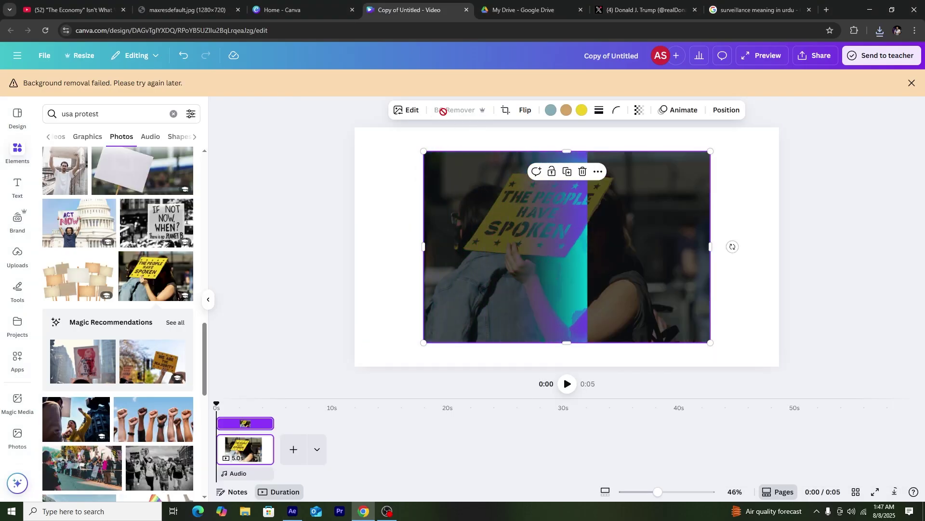
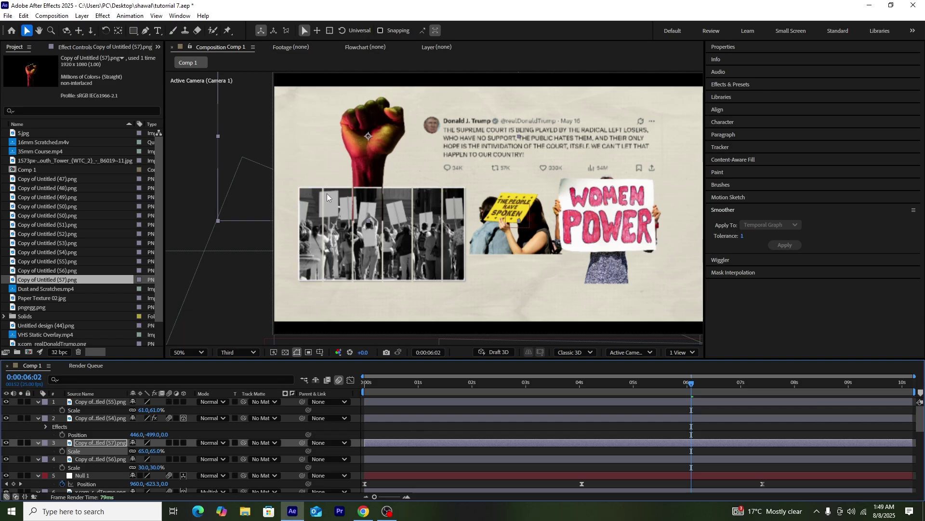
In After Effects, shift the raised fist left above the crowd photo and draw a horizontal red 44 px line across the protest cutouts.
left_click_drag(372, 146, 350, 154)
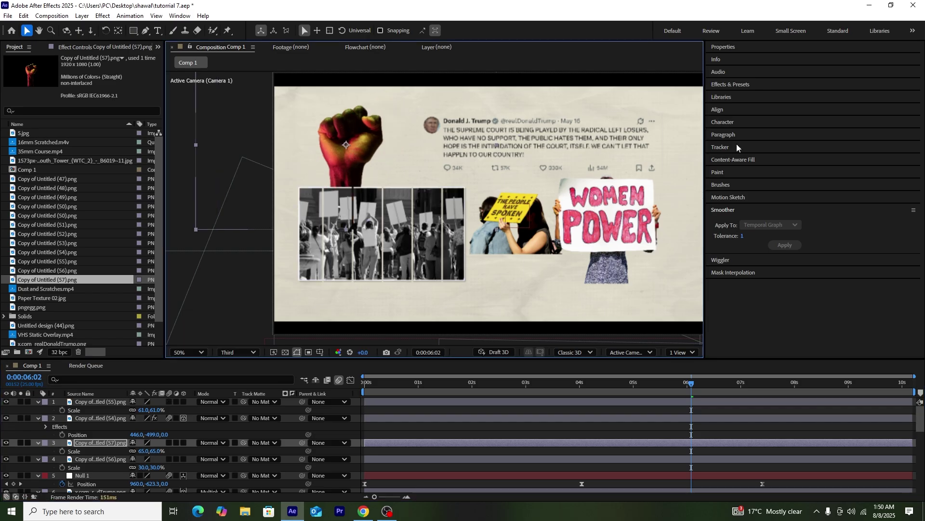
key("g")
left_click(452, 211)
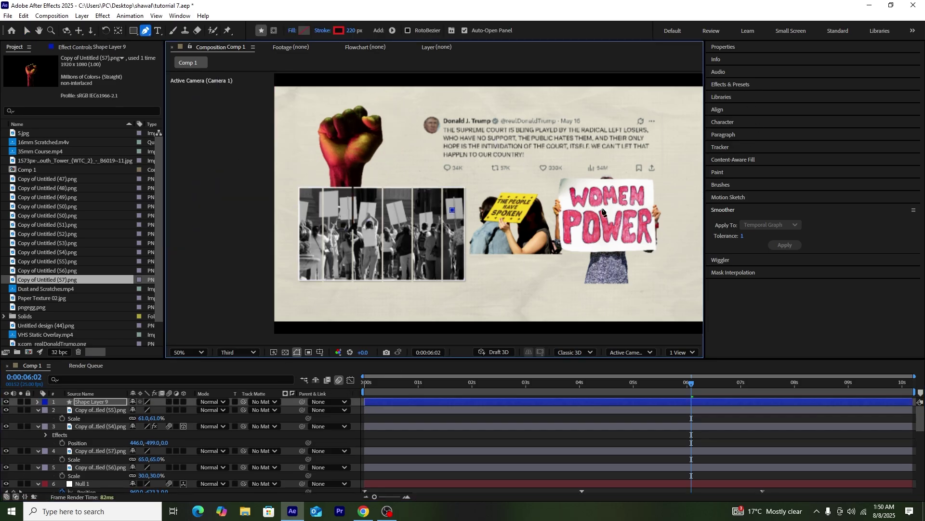
left_click(645, 210)
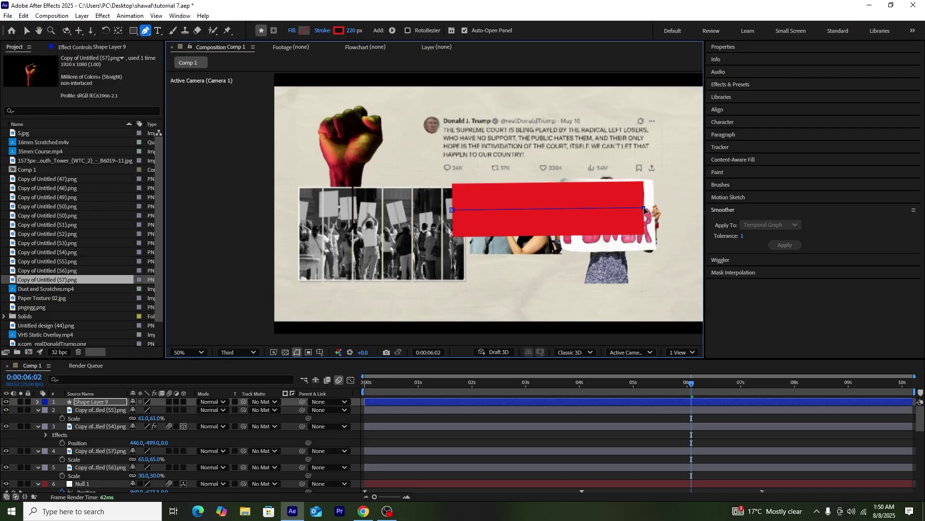
left_click_drag(354, 31, 281, 44)
Set Shape Layer 9's blending mode to Saturation and enable 3D and motion blur on it and the protest image layers.
left_click(224, 402)
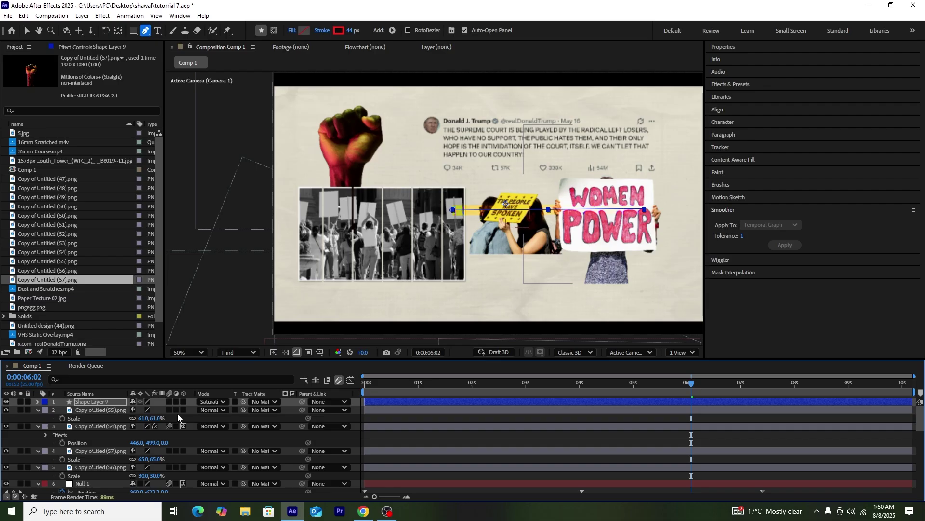
left_click_drag(183, 467, 183, 402)
left_click_drag(169, 435, 169, 401)
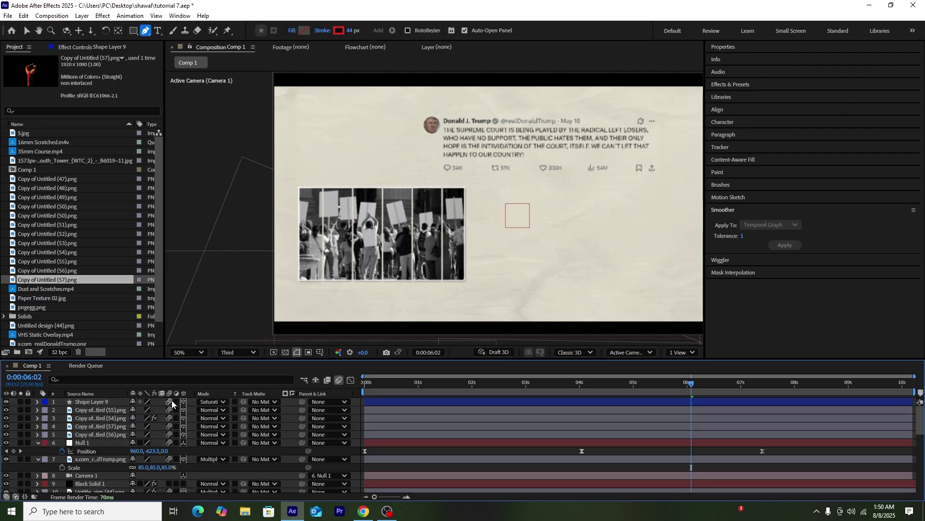
Add Trim Paths to the red line across the protest cutouts and keyframe its End from 0% at 0:00:04:19 to 100%, with eased keyframes.
left_click(107, 403)
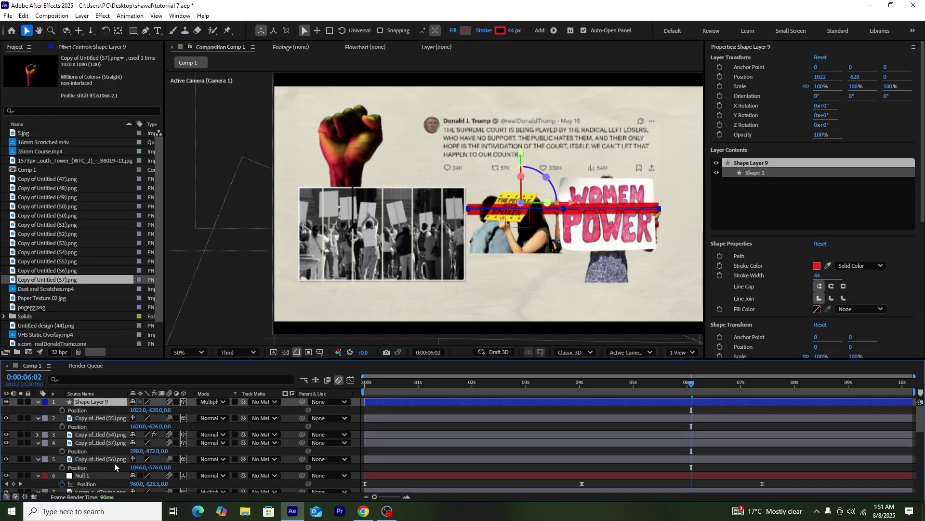
left_click(185, 216)
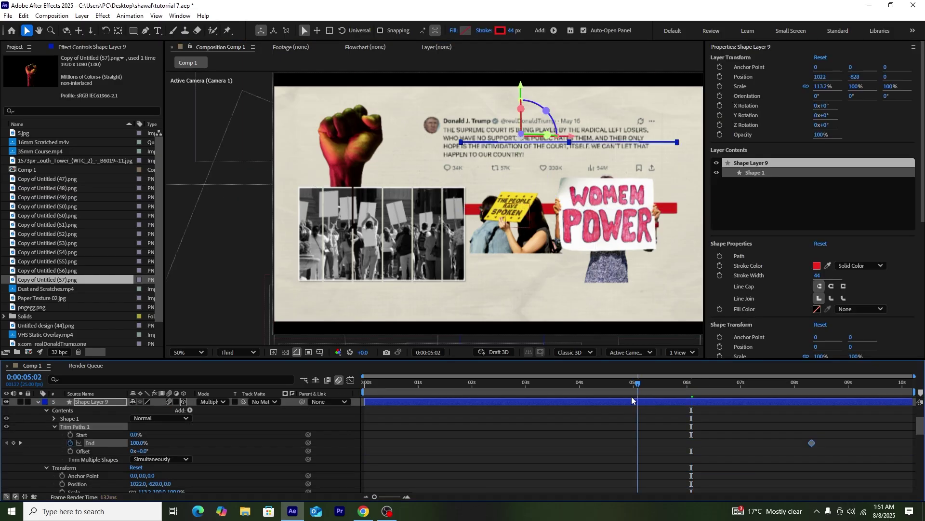
left_click_drag(631, 396, 620, 398)
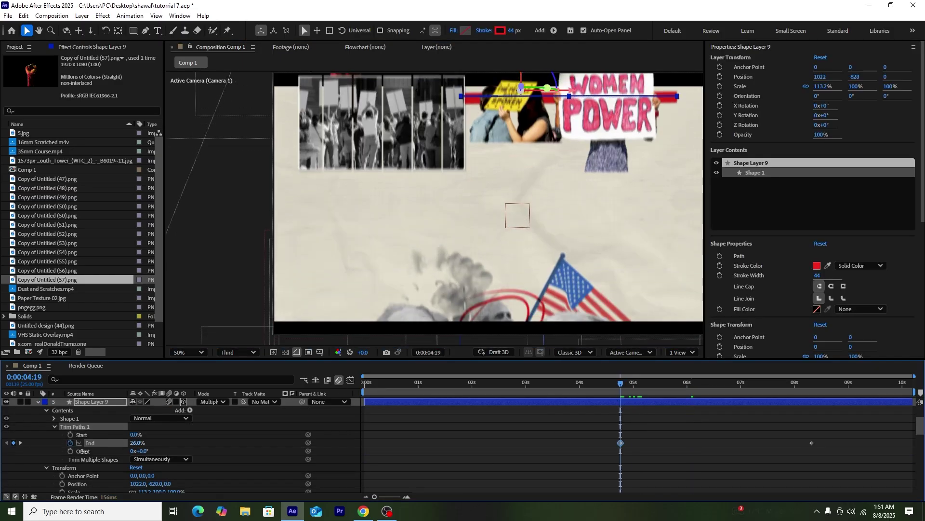
left_click_drag(825, 434, 583, 455)
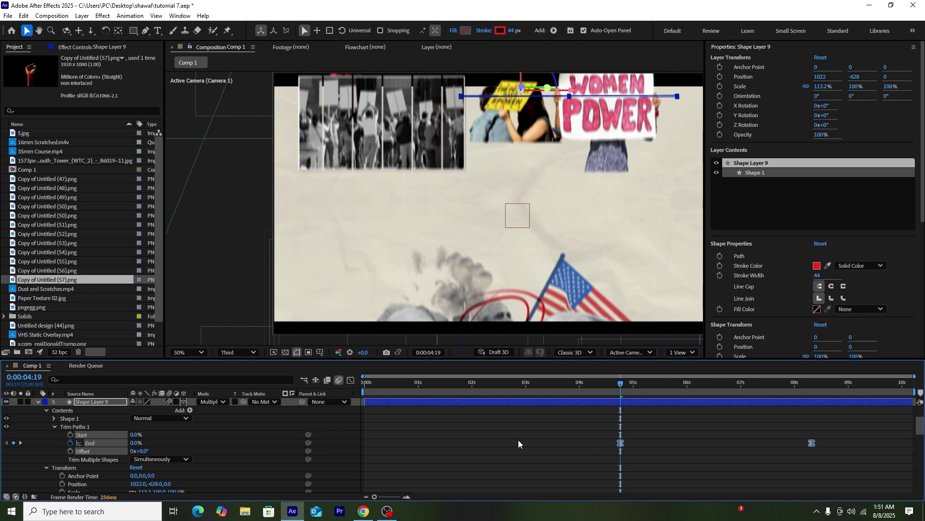
Shape the Trim Paths End speed curve so it peaks early and tapers off slowly, and preview the line's animation.
left_click(351, 381)
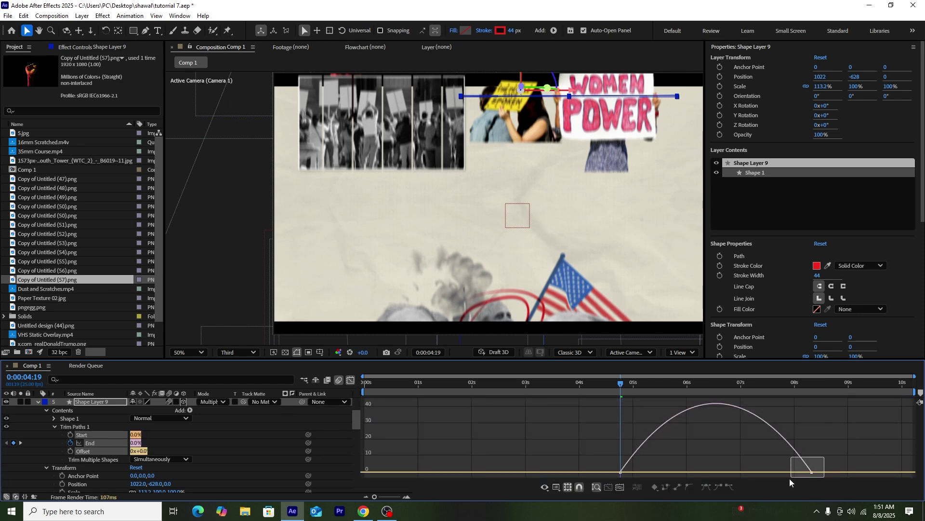
left_click_drag(783, 475, 635, 470)
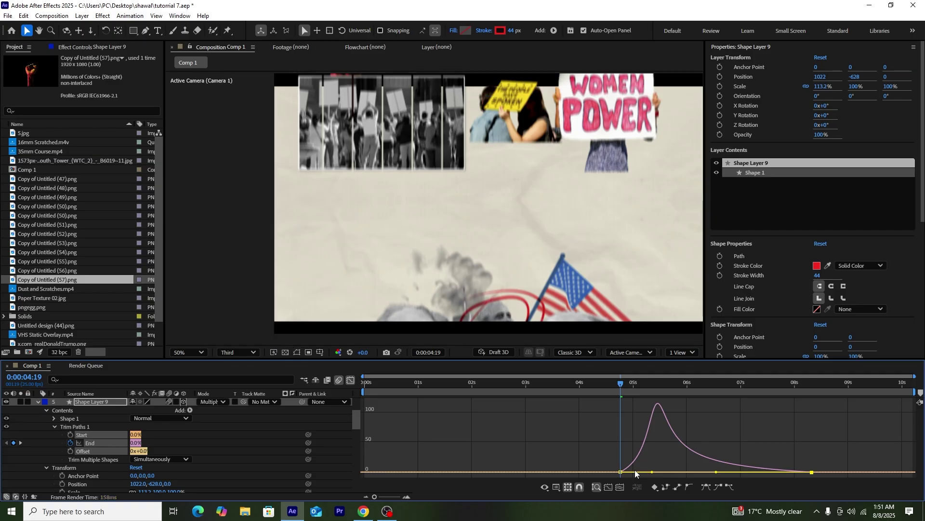
key("space")
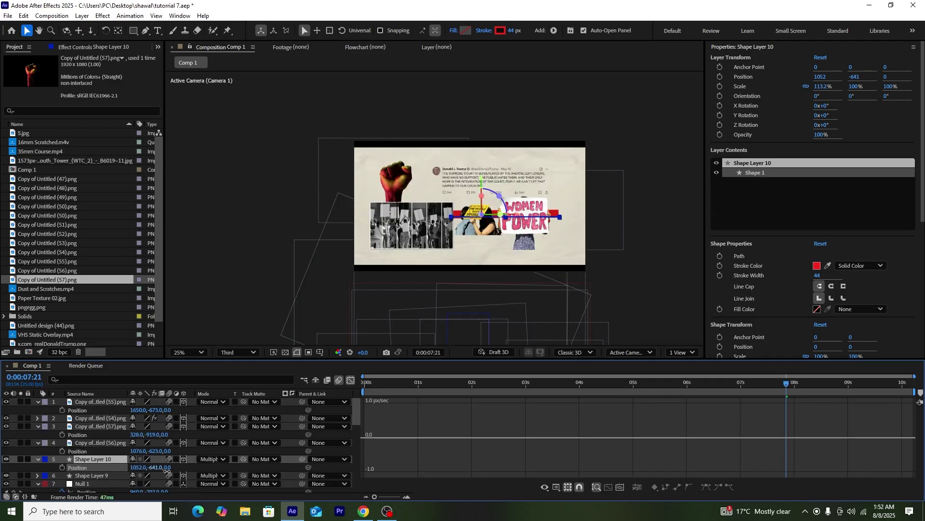
Move Shape Layer 10 to Y -594 and duplicate it to Y -502, stacking red stripes behind the protest cutouts.
left_click_drag(166, 471, 182, 475)
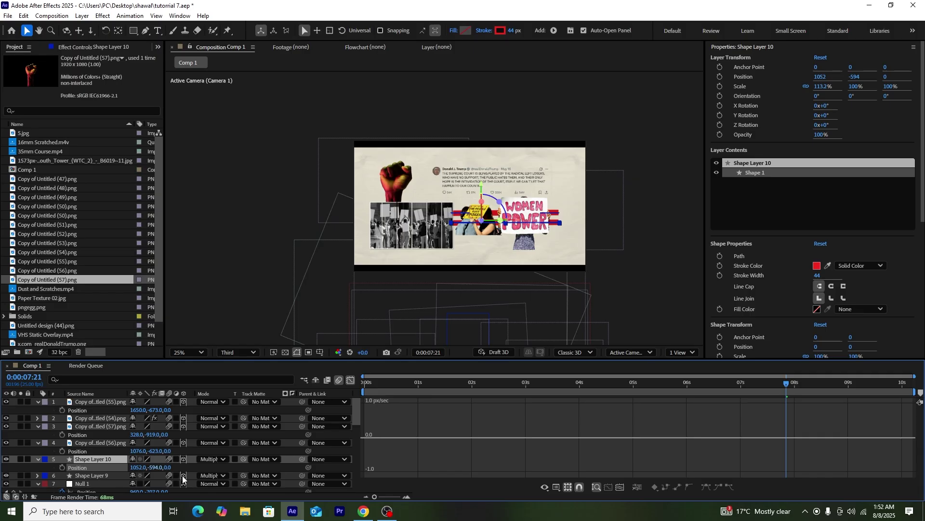
key("ctrl+d")
left_click_drag(157, 467, 2, 472)
Duplicate the red stripe to 341, -827 behind the raised fist and duplicate it again higher up at 341, -909.
key("ctrl+d")
key("p")
left_click_drag(125, 465, 91, 472)
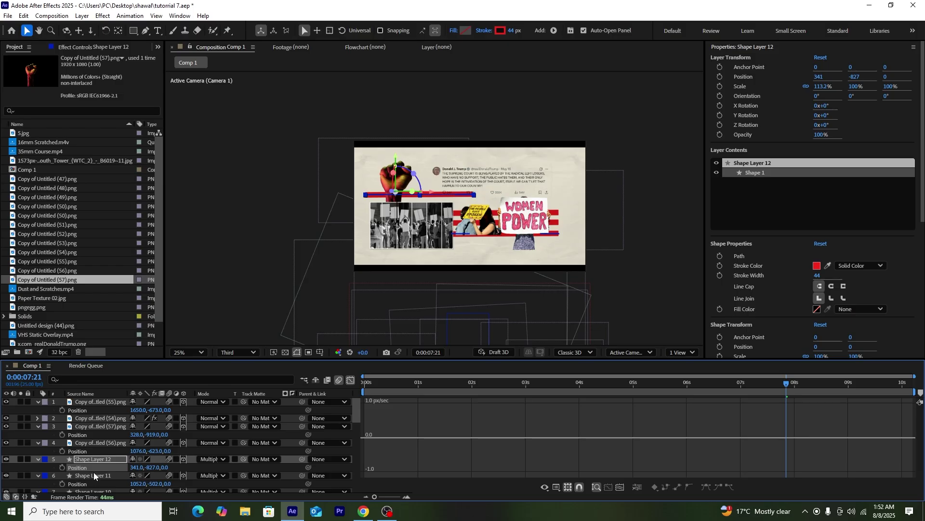
key("ctrl+d")
key("p")
left_click_drag(155, 467, 106, 470)
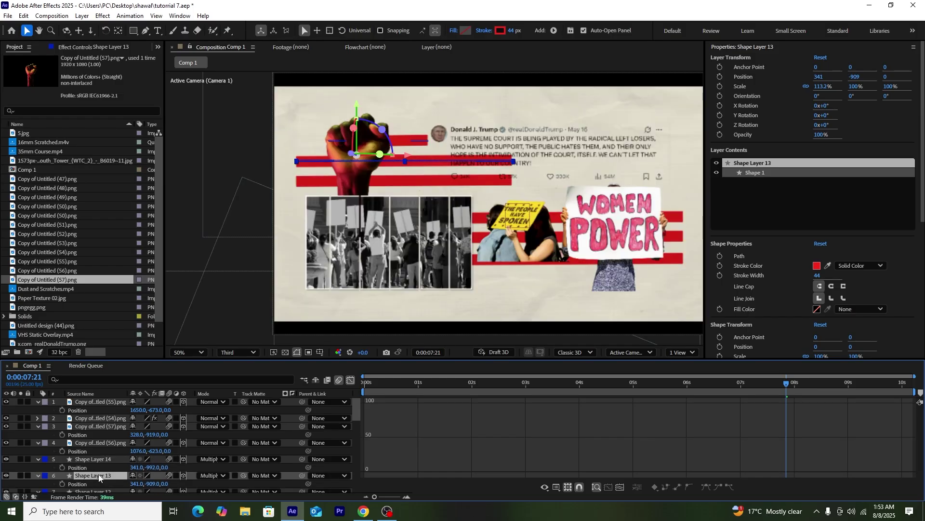
Delete Shape Layers 13 and 12, and shift the shortened Shape Layer 16 stripe down across the raised fist.
key("Delete")
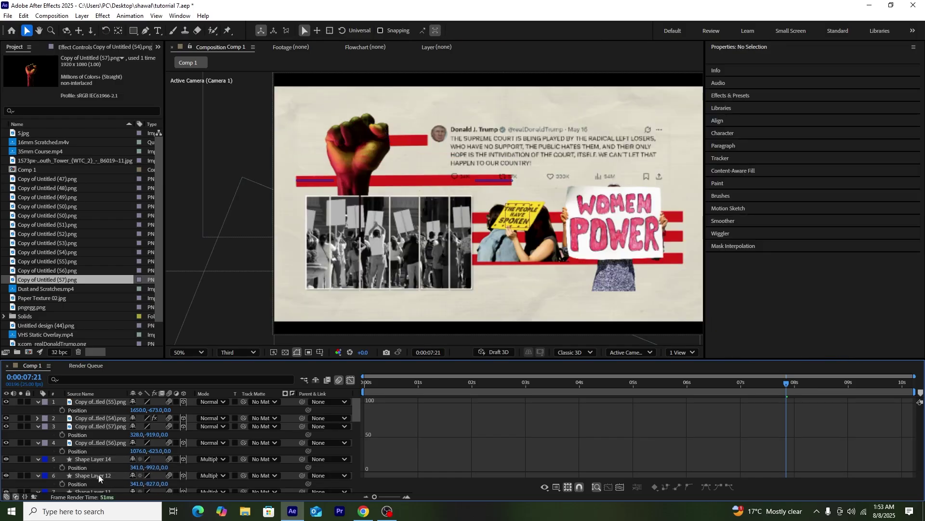
left_click(98, 476)
key("Delete")
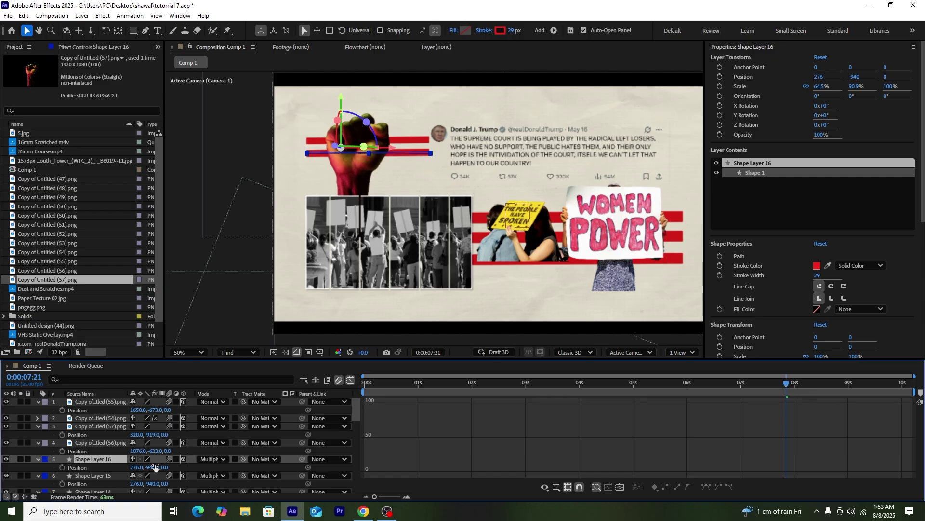
left_click_drag(154, 468, 172, 473)
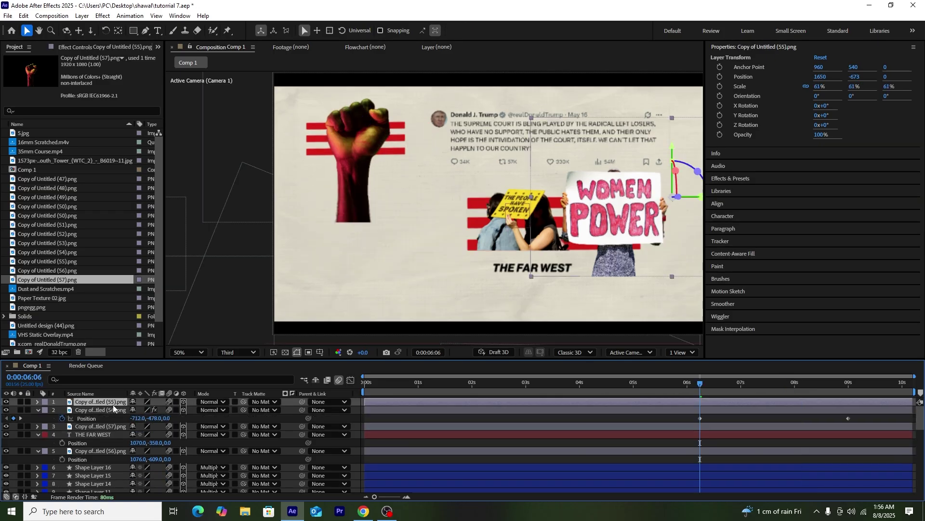
Keyframe the "WOMEN POWER" and "THE PEOPLE HAVE SPOKEN" cutouts to slide in from beyond the frame's right edge between 0:00:06:06 and about 9 seconds.
left_click(62, 410)
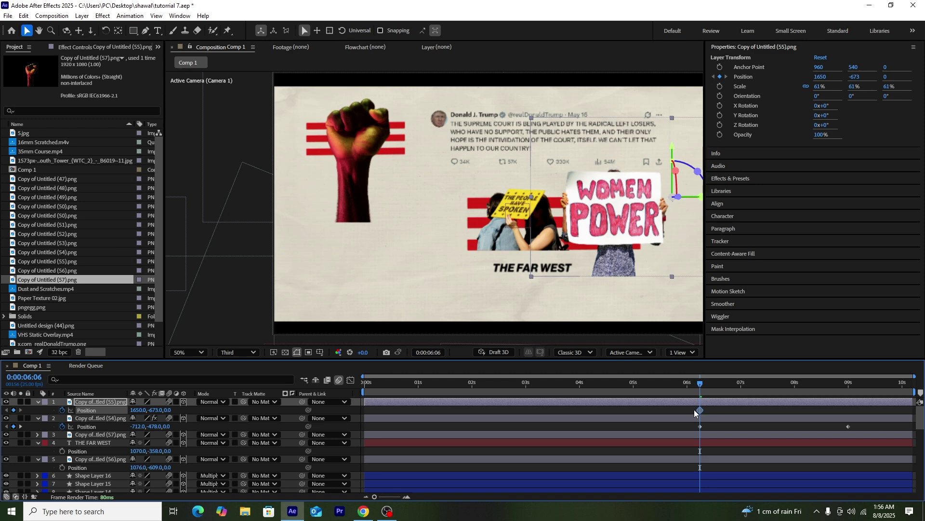
left_click_drag(837, 420, 852, 427)
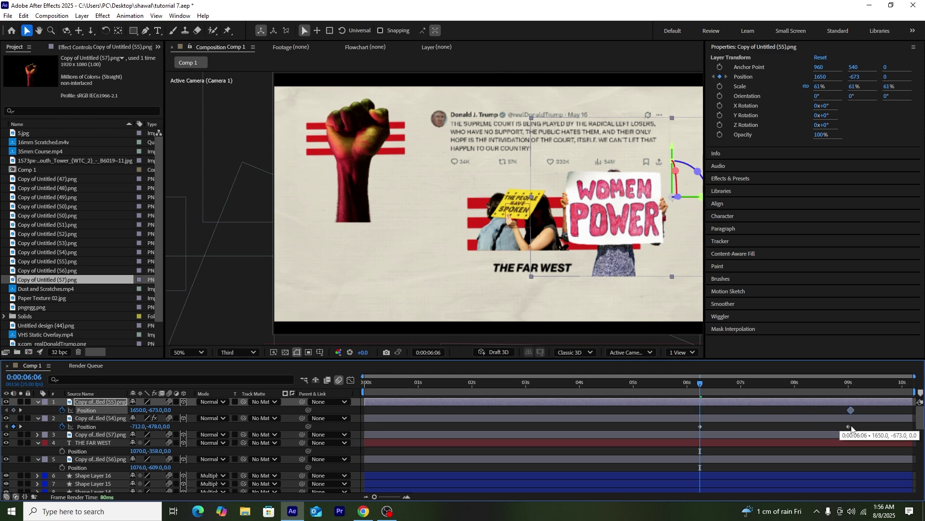
left_click_drag(618, 248, 811, 249)
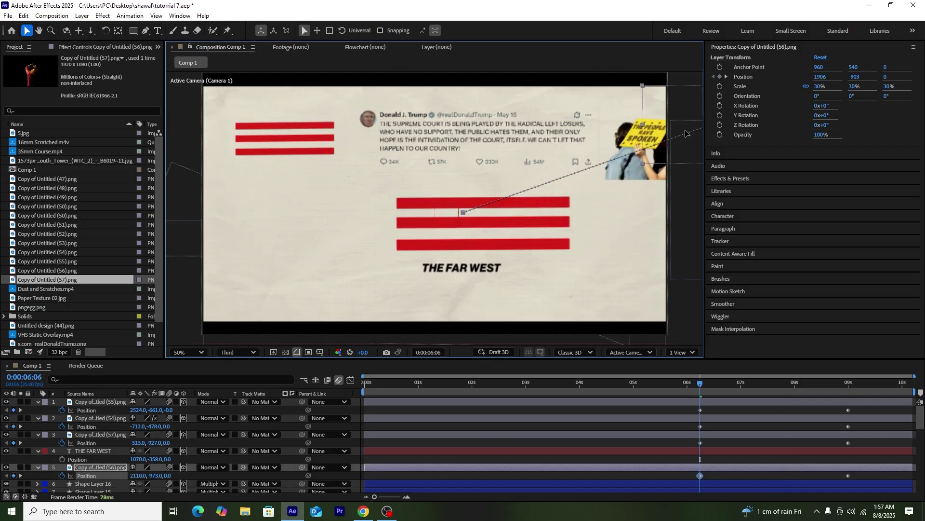
left_click_drag(685, 130, 720, 120)
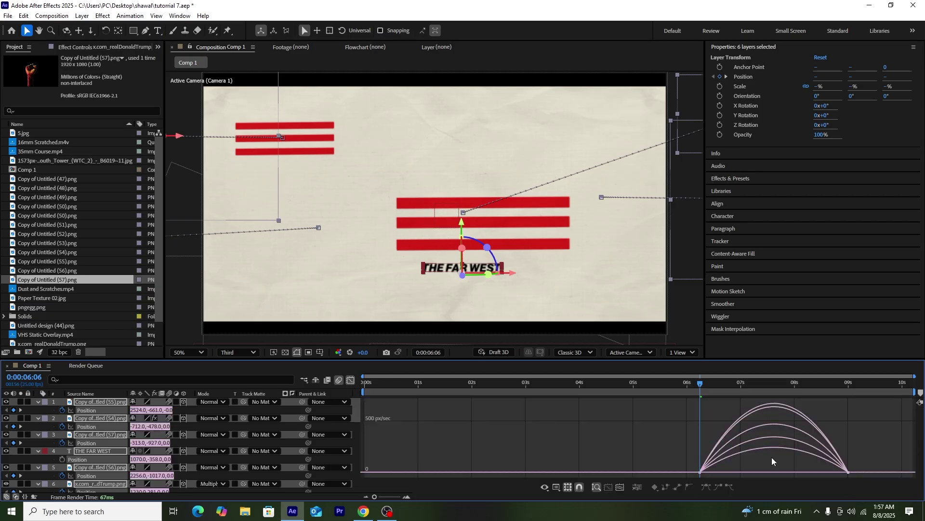
Reshape the selected layers' position speed curves to peak early with a slow finish, and preview the slide-ins from 0:00:04:07.
left_click_drag(829, 473, 756, 468)
left_click(595, 383)
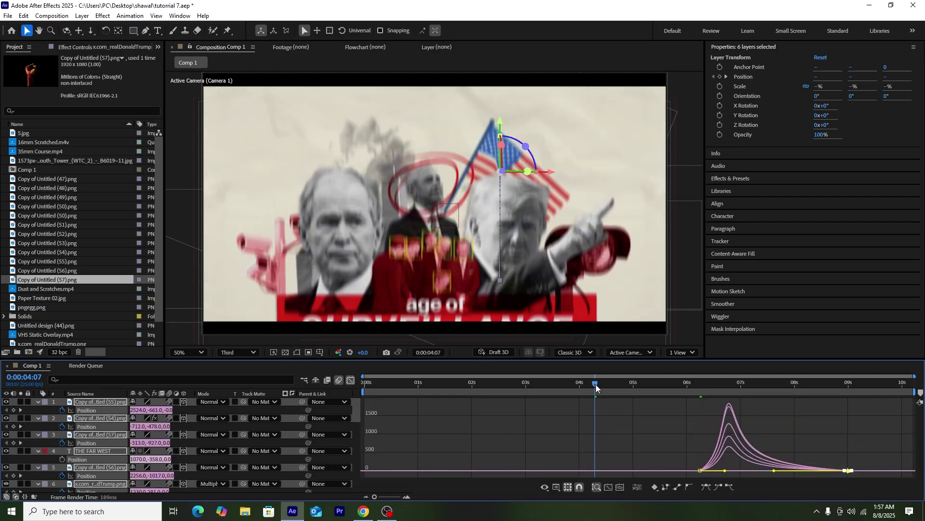
key("space")
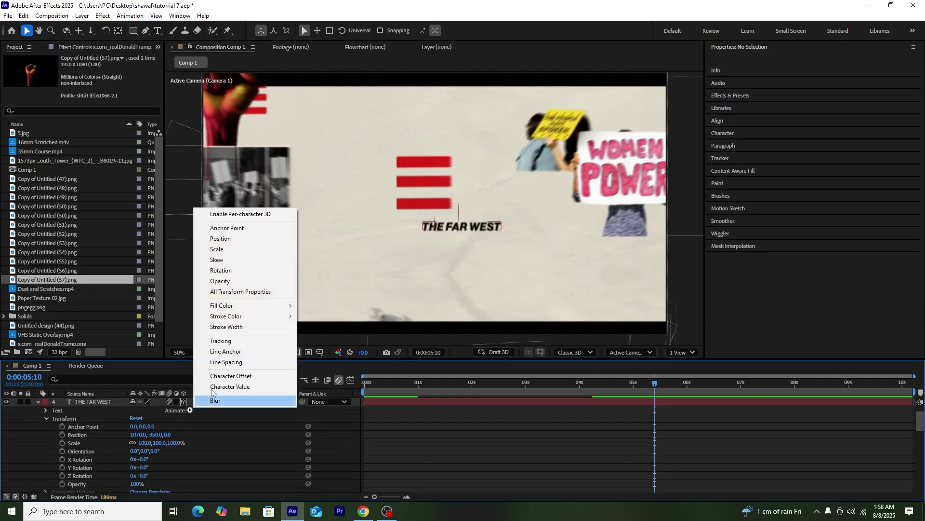
Add an Opacity text animator to THE FAR WEST, set its opacity to 0%, and reveal the Range Selector 1 properties.
left_click(220, 281)
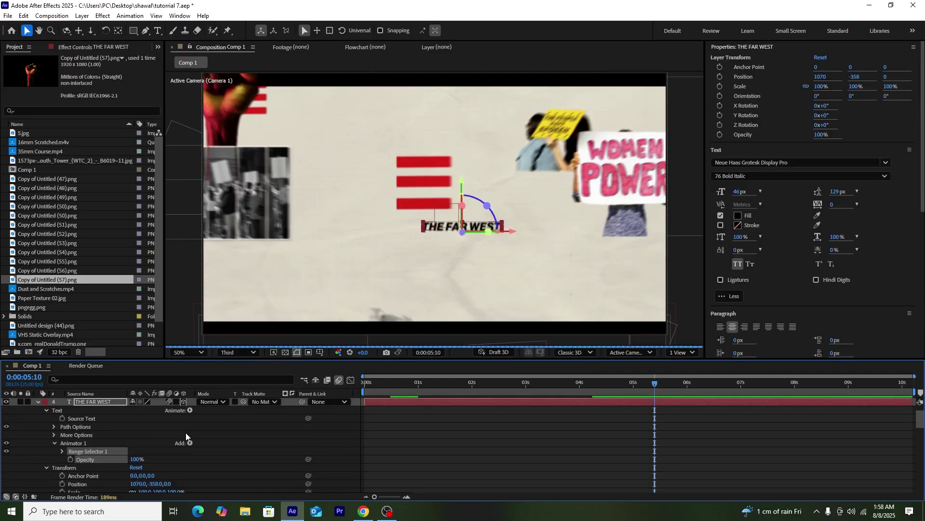
left_click_drag(127, 456, 57, 459)
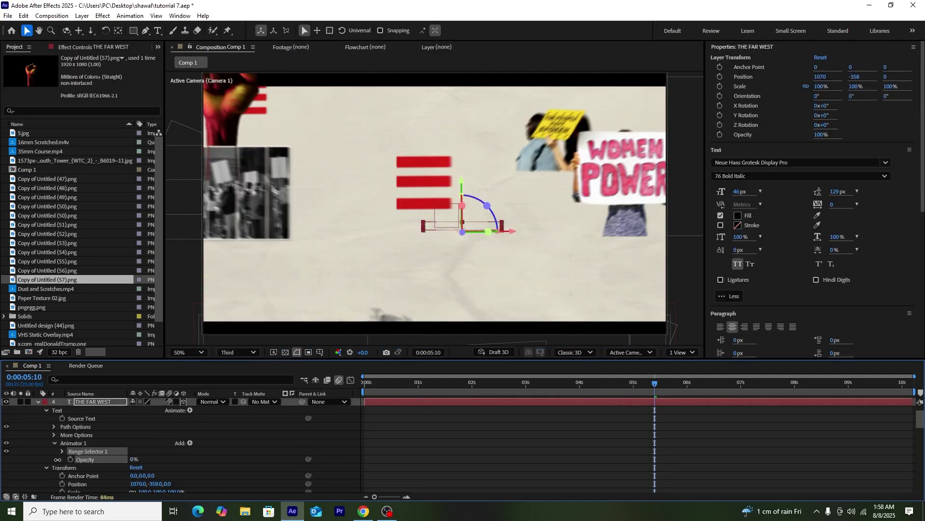
left_click(58, 452)
left_click(63, 453)
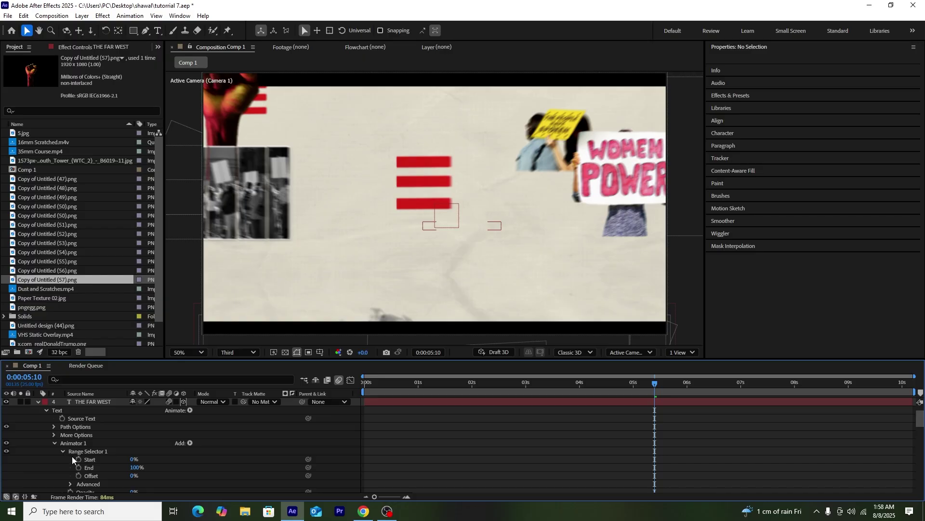
Keyframe Range Selector 1's Start from 0% at about 0:00:05:10 to a higher value at 0:00:06:03, revealing THE FAR WEST letter by letter.
left_click(77, 458)
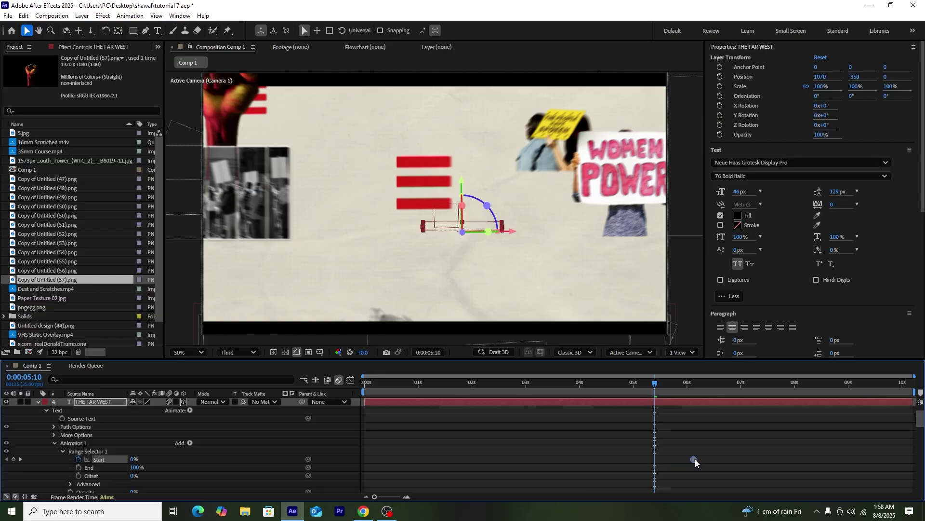
left_click_drag(654, 384, 694, 397)
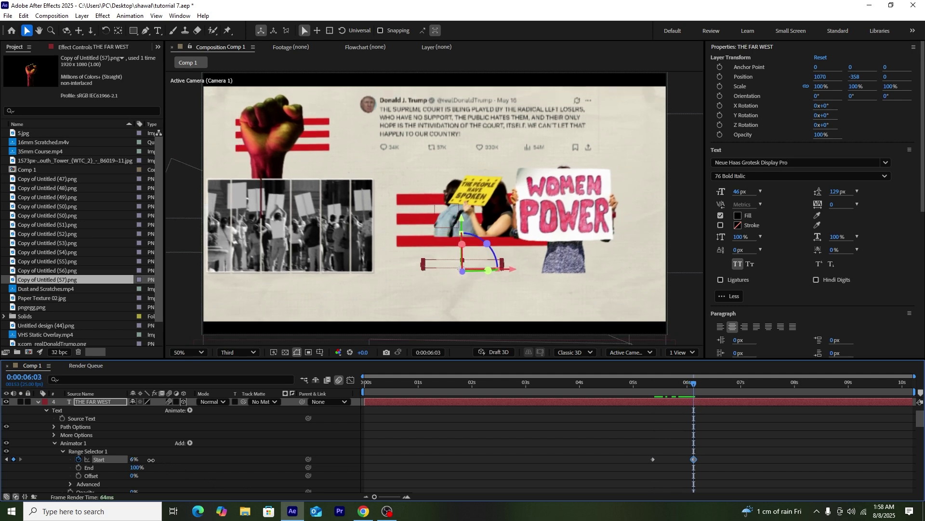
left_click_drag(151, 459, 174, 462)
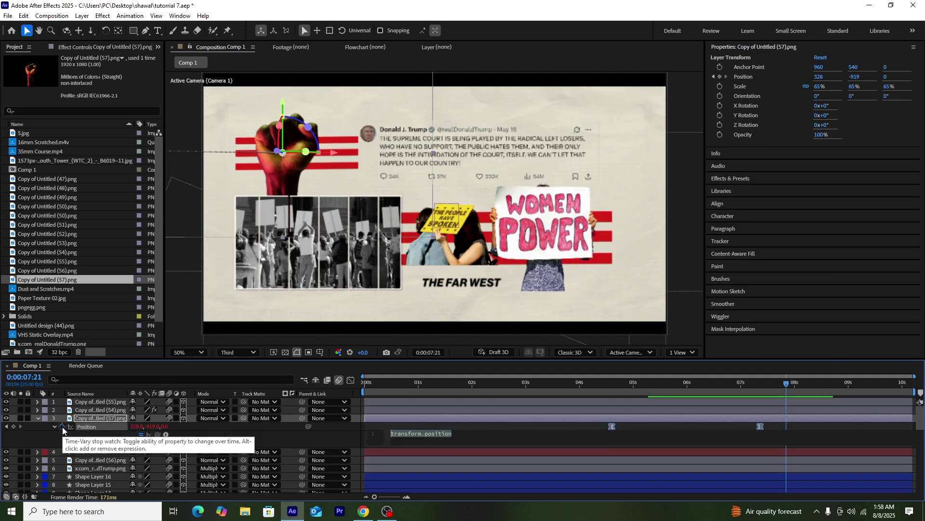
Add the expression posterizeTime(12) wiggle(4,5) to the raised fist's position and preview the jittering motion.
left_click(62, 426, "alt")
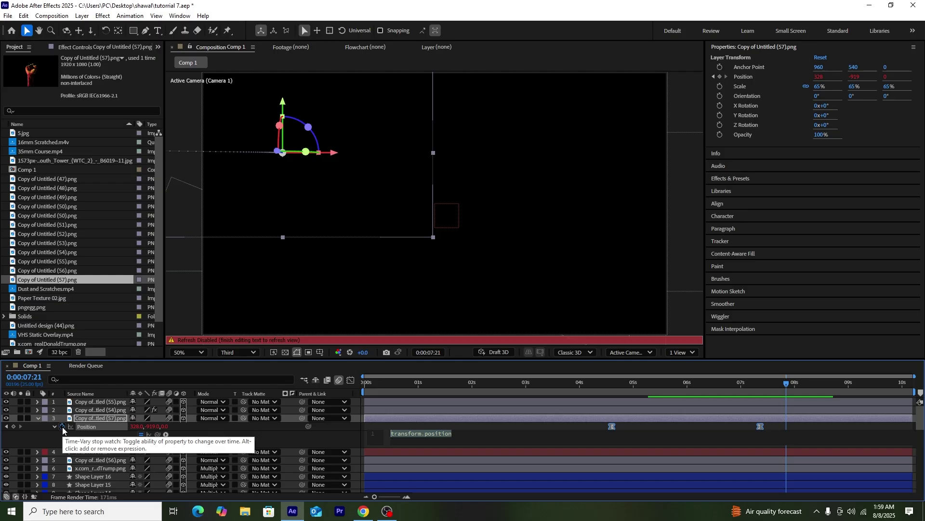
type("posterizeTime(12) wiggle(4,5)")
left_click_drag(394, 437, 371, 435)
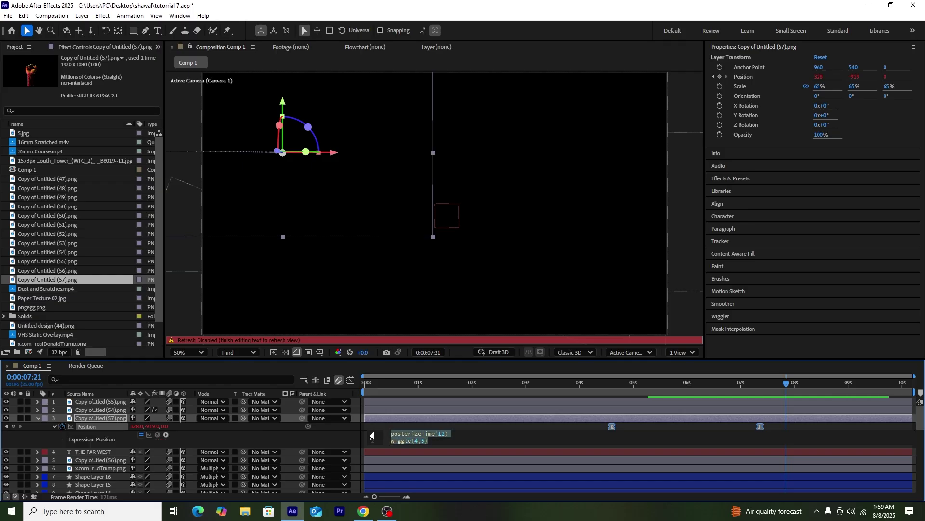
left_click(671, 384)
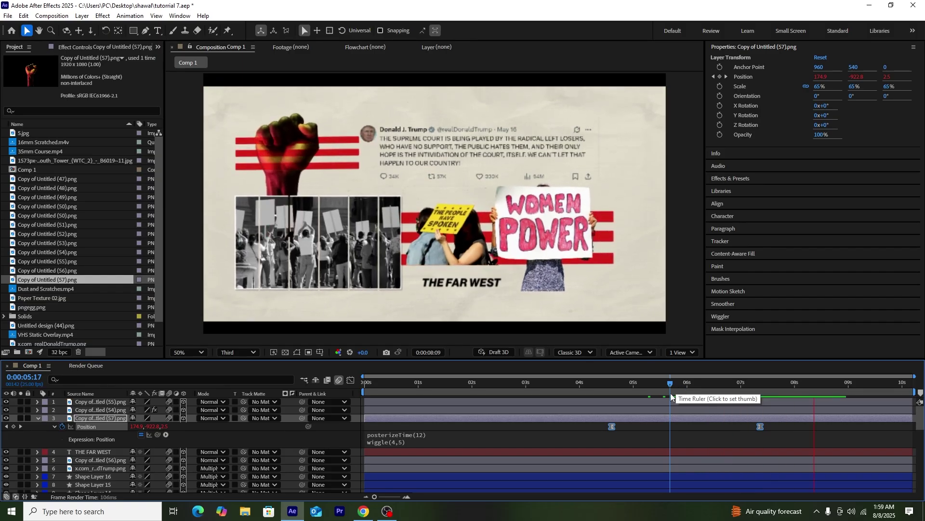
key("space")
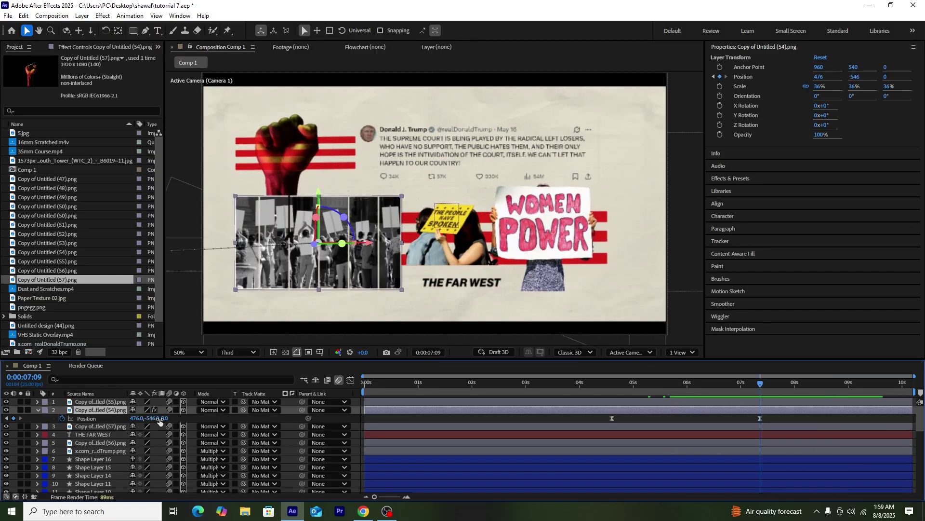
Set the protest crowd photo's Z position to -106 at 0:00:07:09 and preview its entrance.
left_click_drag(160, 418, 117, 423)
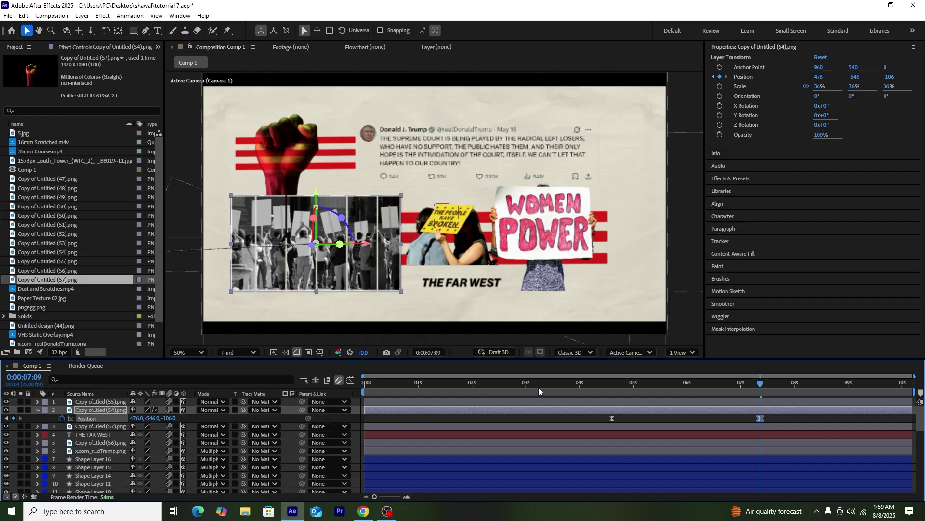
left_click(615, 389)
key("space")
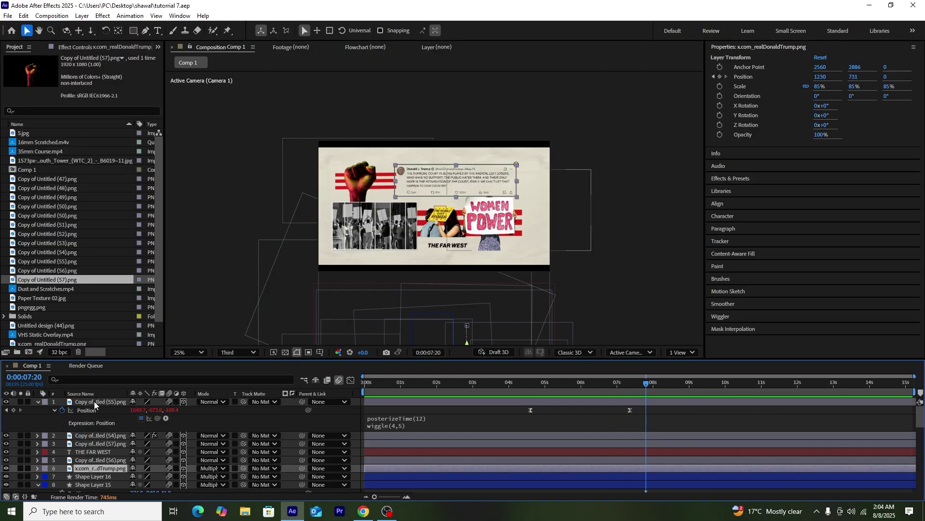
Add position keyframes at 0:00:07:20 to the four protest images, THE FAR WEST text and the tweet.
left_click(94, 401, "shift")
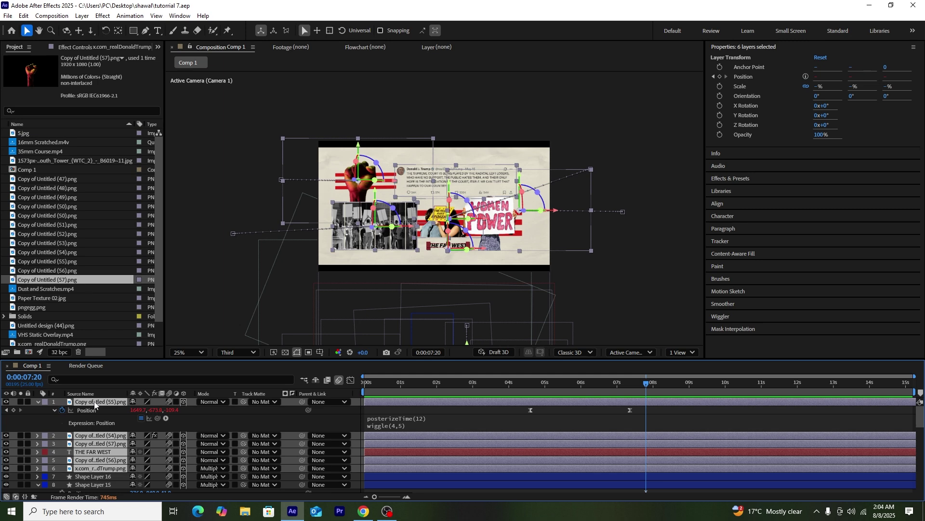
key("p")
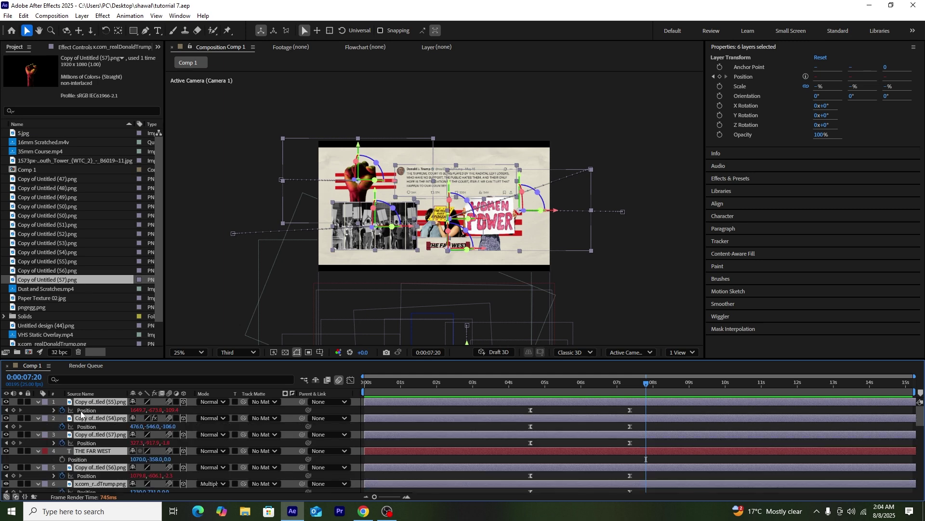
left_click(14, 410)
scroll(662, 439, "down", 1)
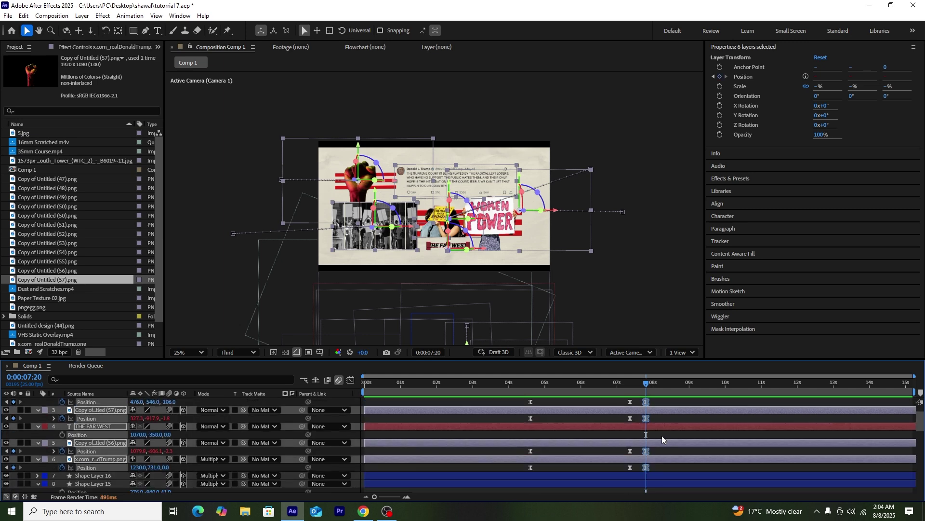
left_click(62, 434)
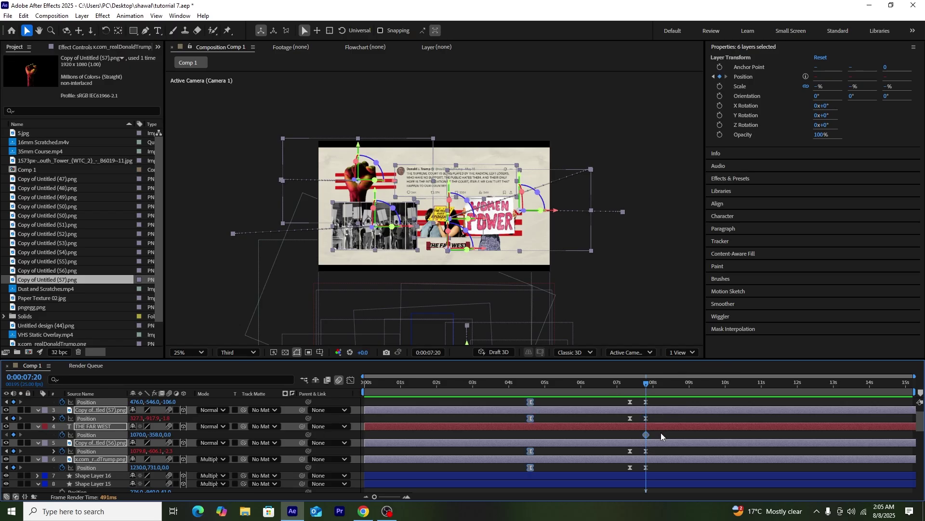
Keyframe the protest images, THE FAR WEST text and the tweet at 0:00:08:24, moved closer together around the frame's centre.
left_click_drag(662, 386, 688, 394)
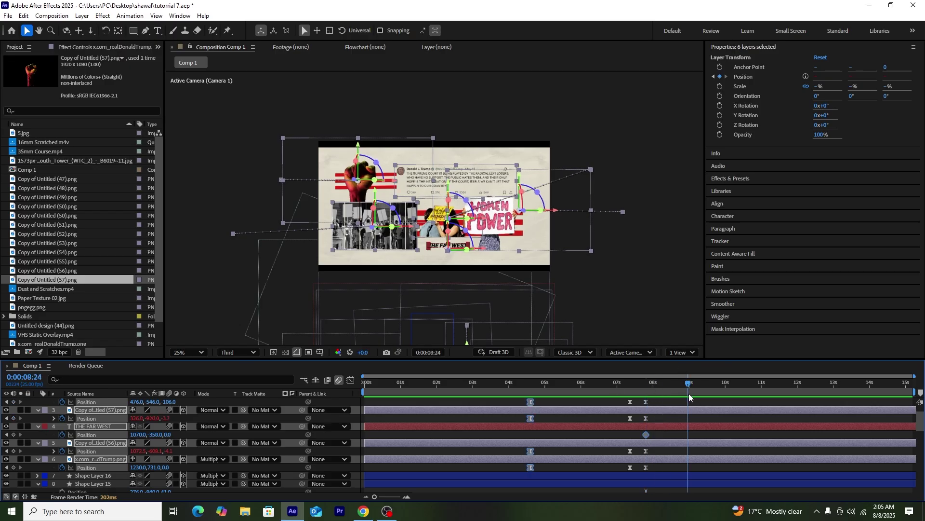
left_click(623, 313)
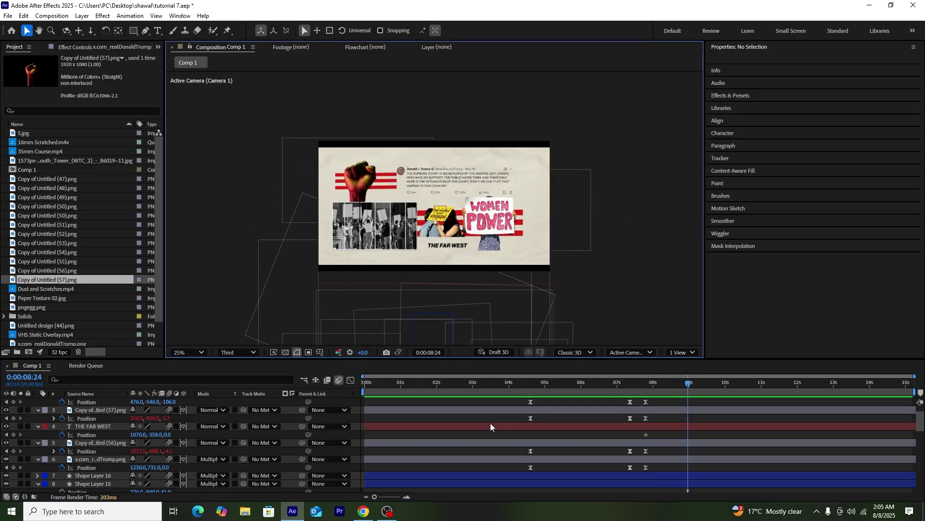
left_click(85, 459)
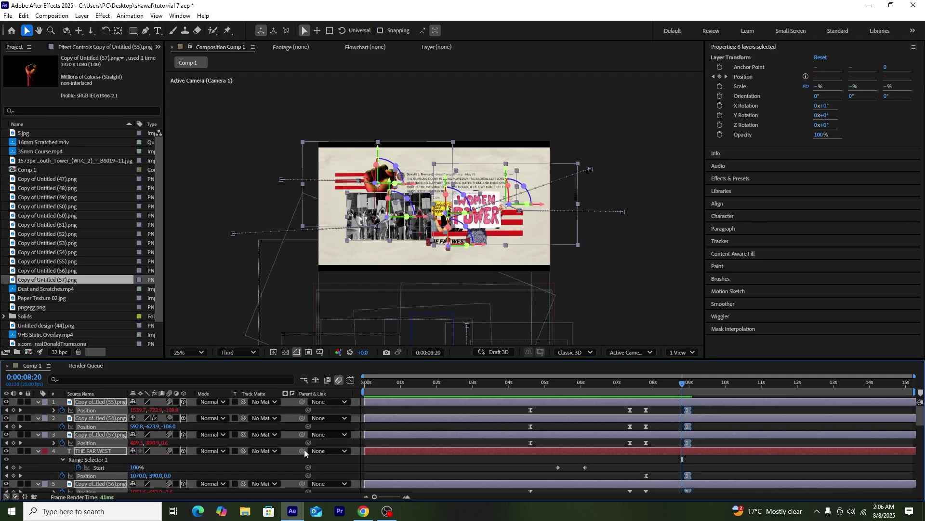
Cut off the protest images, THE FAR WEST text, tweet and red stripes after 0:00:08:20 and preview the scene's ending.
scroll(613, 465, "down", 2)
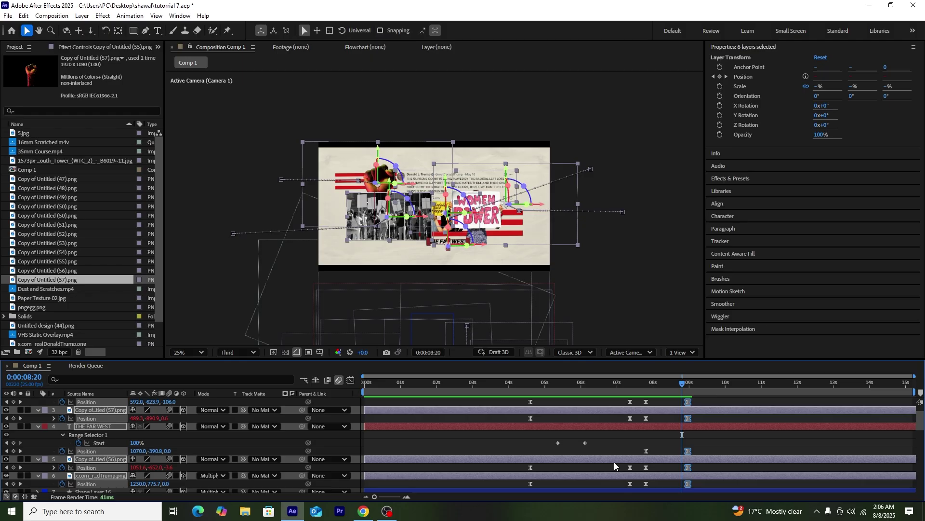
key("ctrl+shift+d")
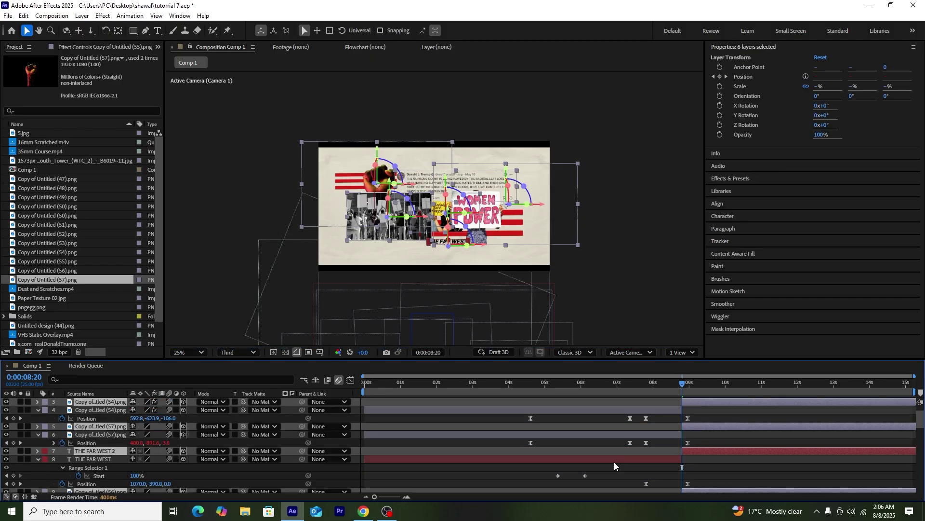
key("Delete")
scroll(672, 409, "down", 8)
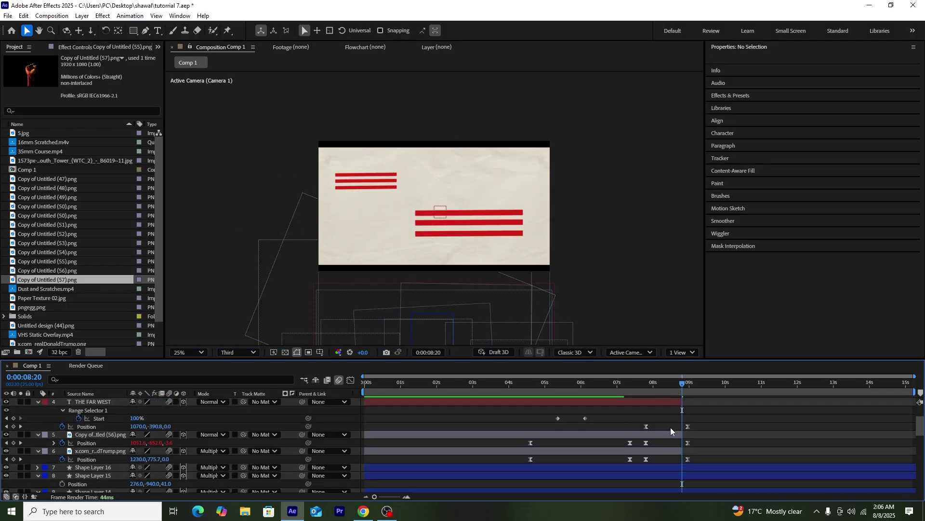
left_click(658, 383)
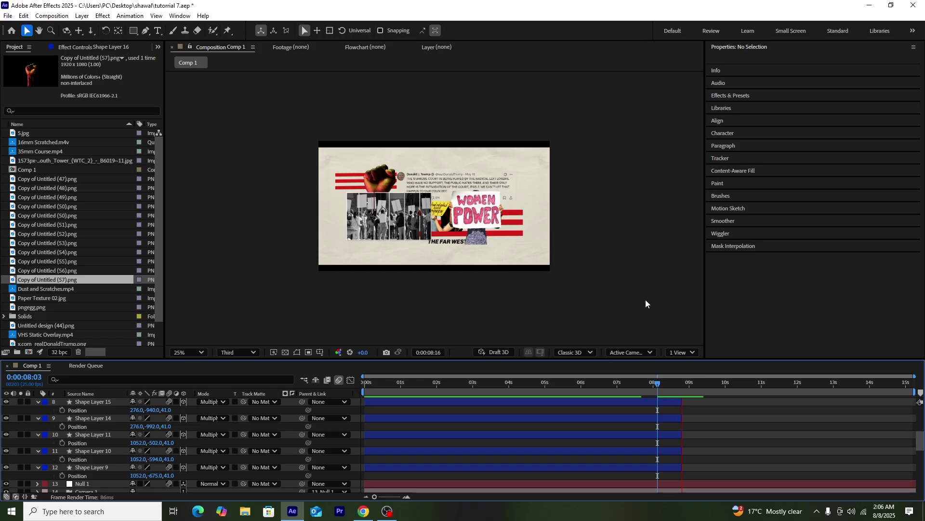
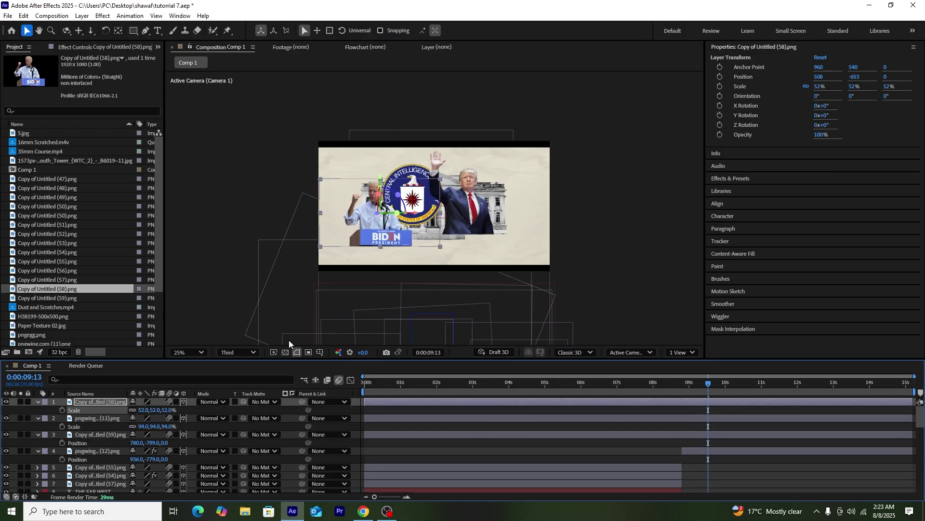
Add Copy of Untitled (60).png as the top 3D layer, scaled to 60% and placed beside the Trump cutout.
key("period")
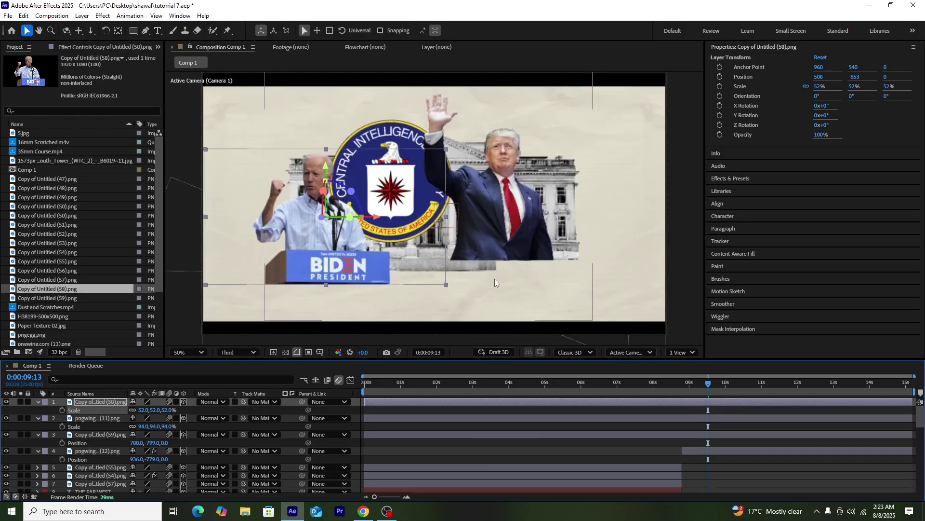
key("comma")
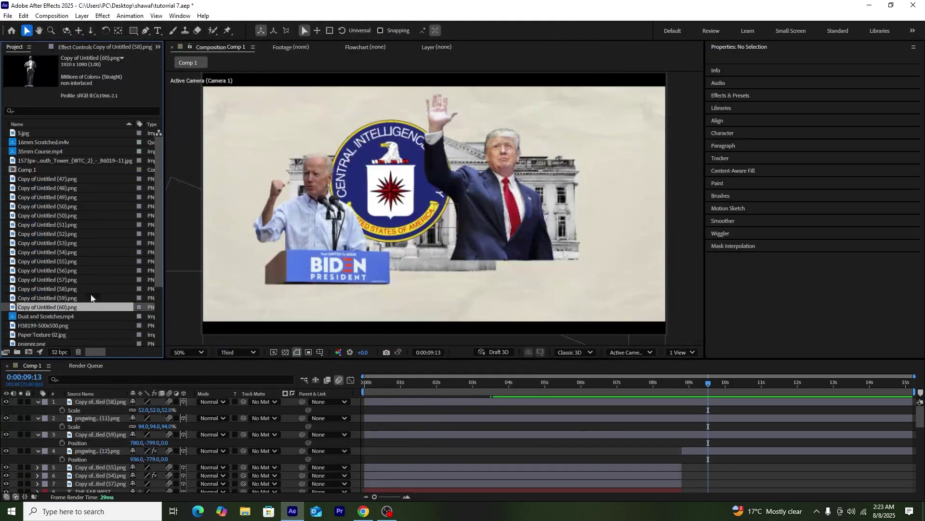
left_click_drag(27, 311, 125, 400)
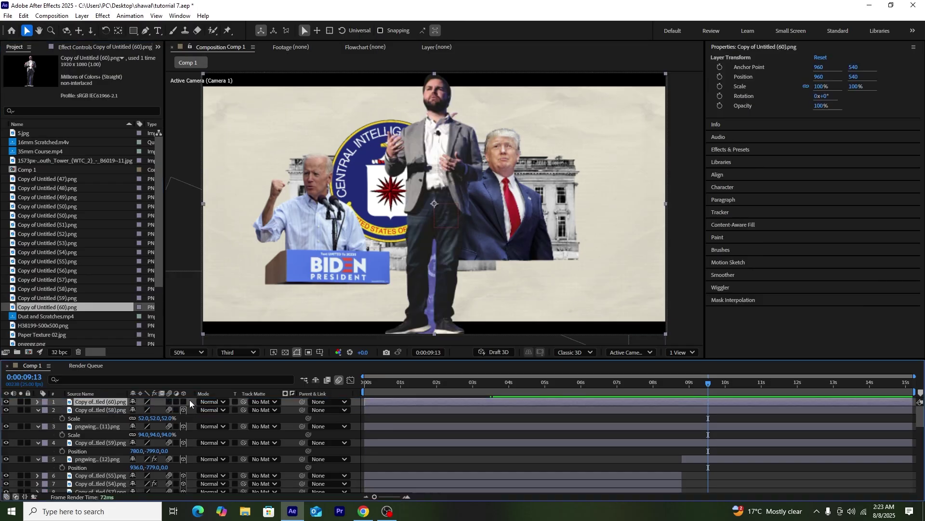
key("p")
key("s")
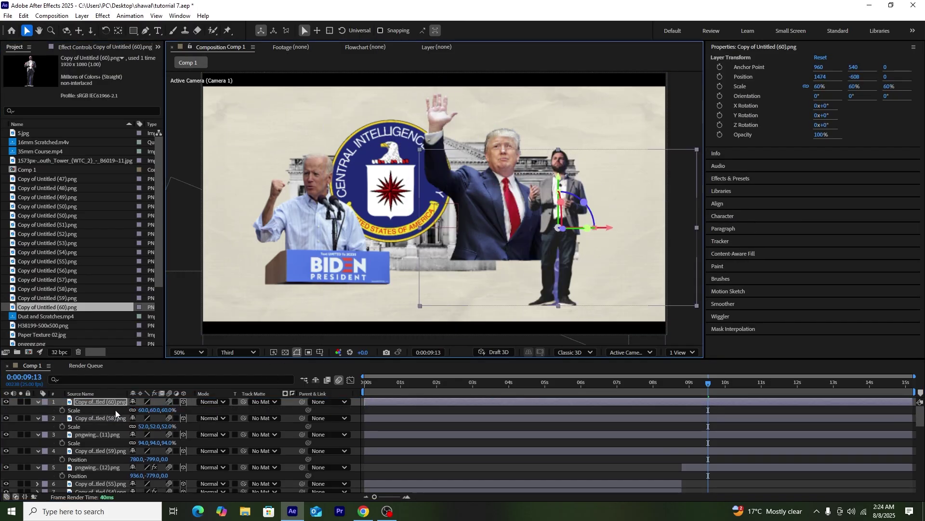
Mirror the standing man cutout by setting its Y Rotation to 180°.
key("r")
left_click(147, 426)
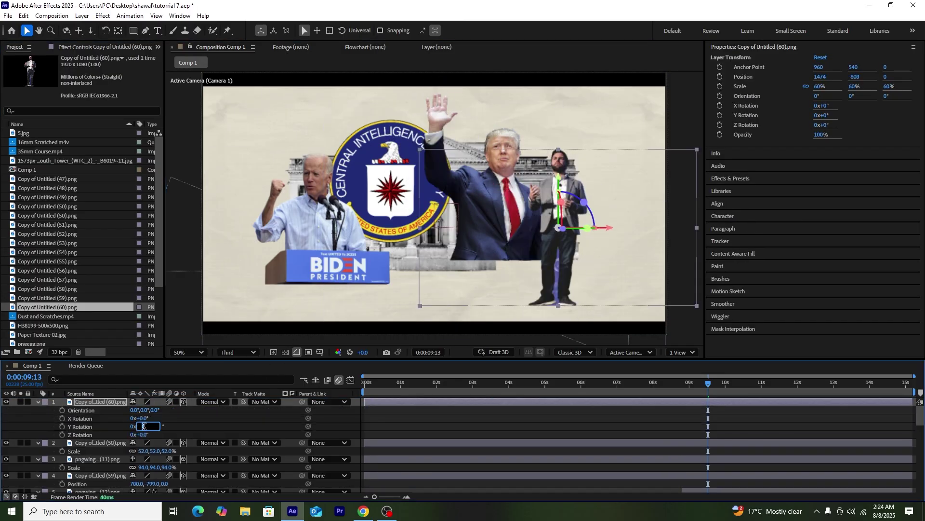
type("180")
key("Return")
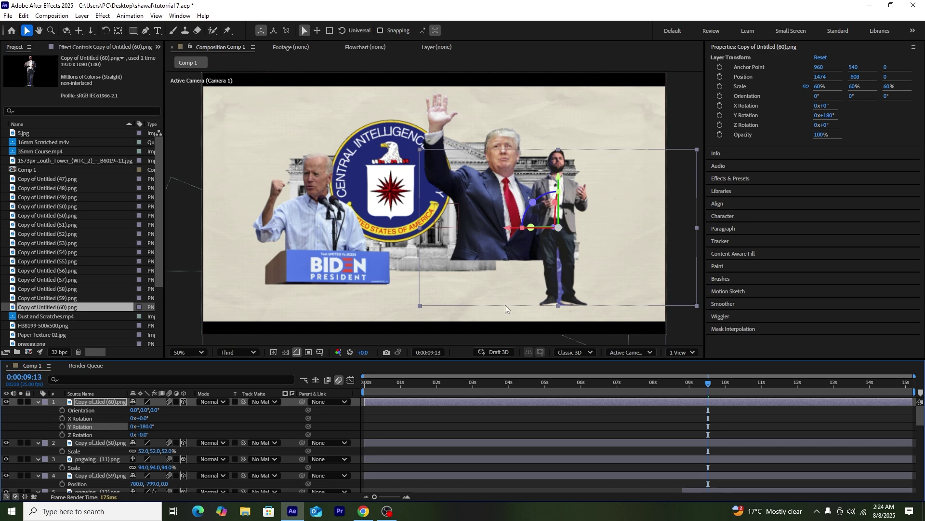
Scale the standing man down to 48% and reposition him slightly higher beside the Trump cutout.
key("s")
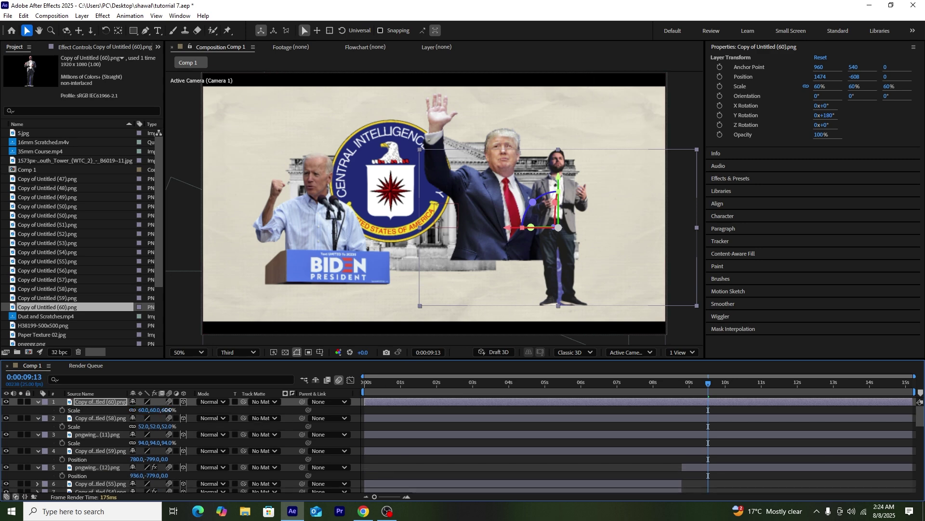
left_click_drag(169, 410, 155, 409)
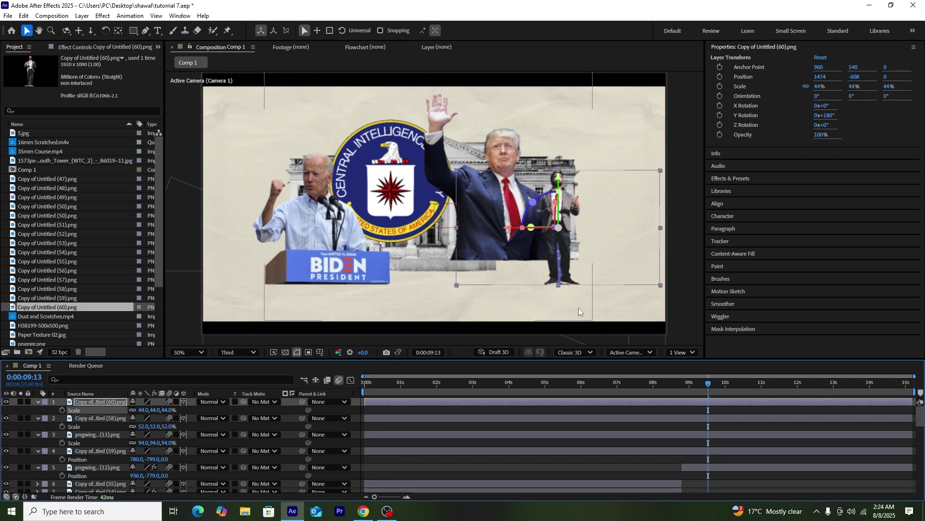
mouse_move(506, 264)
left_mouse_down()
mouse_move(484, 261)
mouse_move(513, 267)
mouse_move(532, 258)
mouse_move(523, 260)
left_mouse_up()
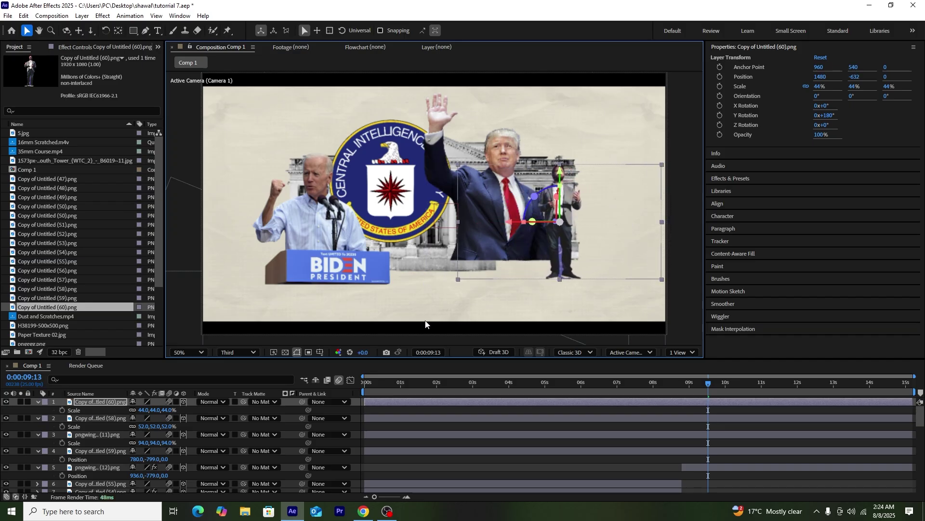
left_click_drag(170, 409, 171, 410)
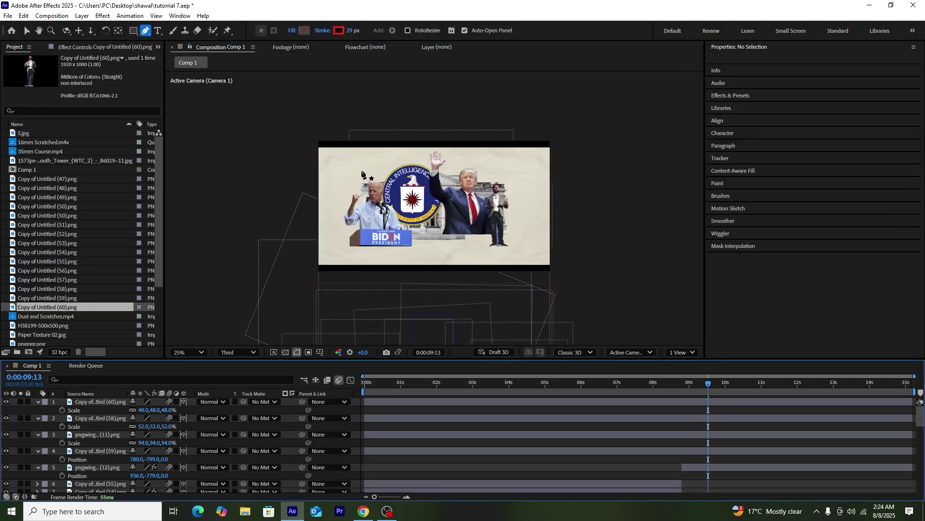
Draw a vertical red line over the Biden cutout with a 92 px stroke, as a 3D layer in Multiply mode.
left_click(362, 170)
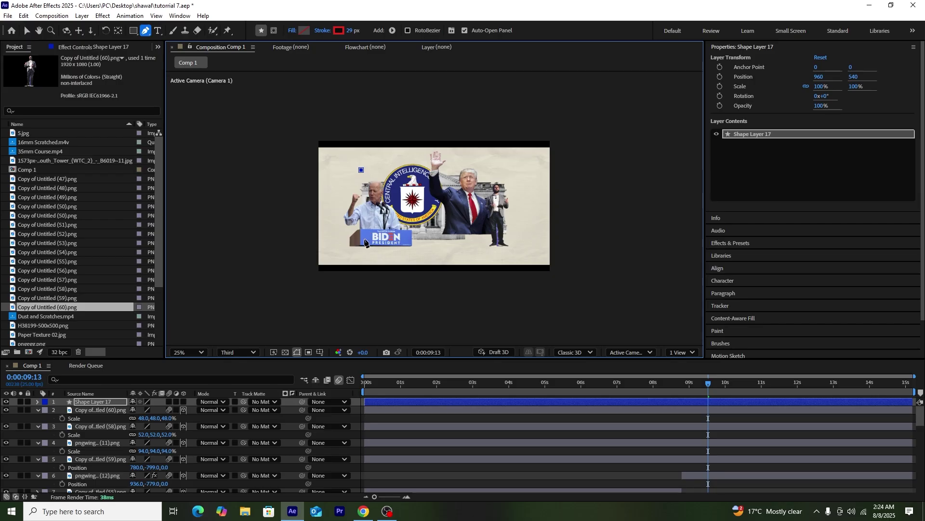
left_click(362, 242)
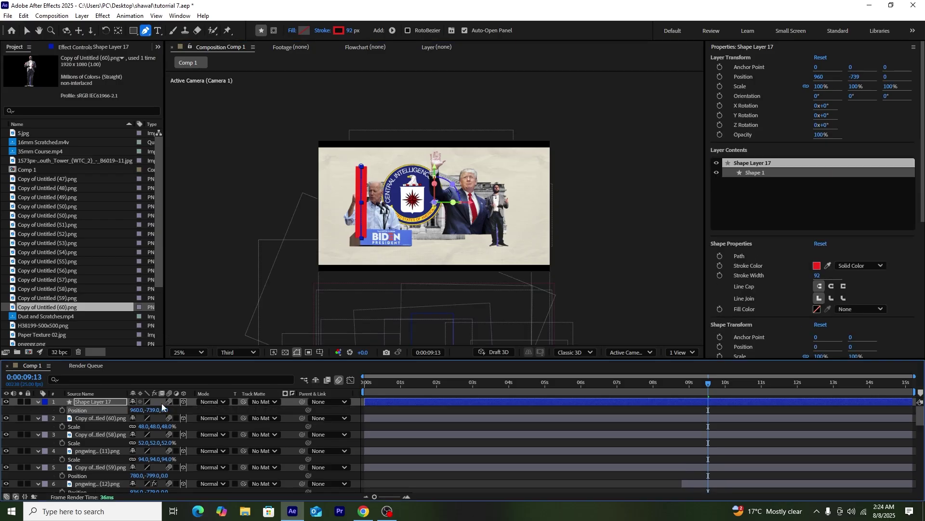
left_click(206, 403)
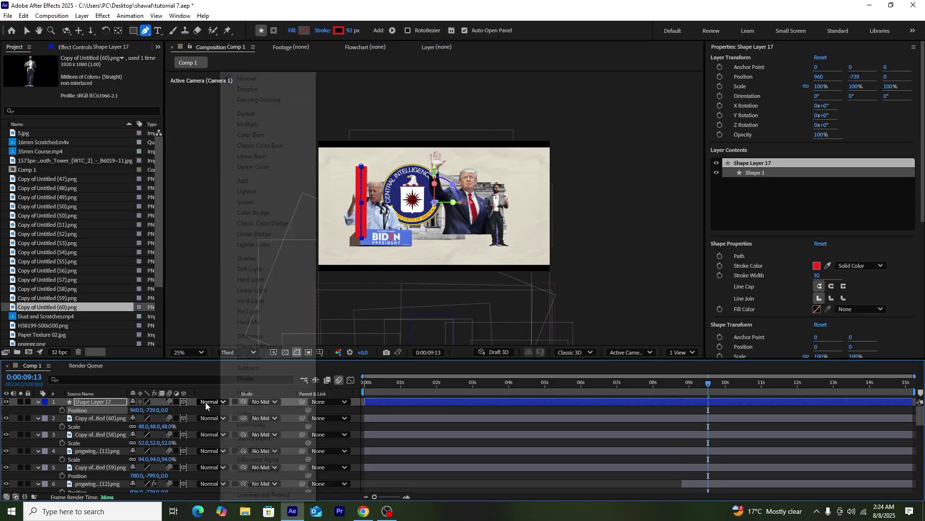
left_click(248, 124)
scroll(386, 167, "up", 2)
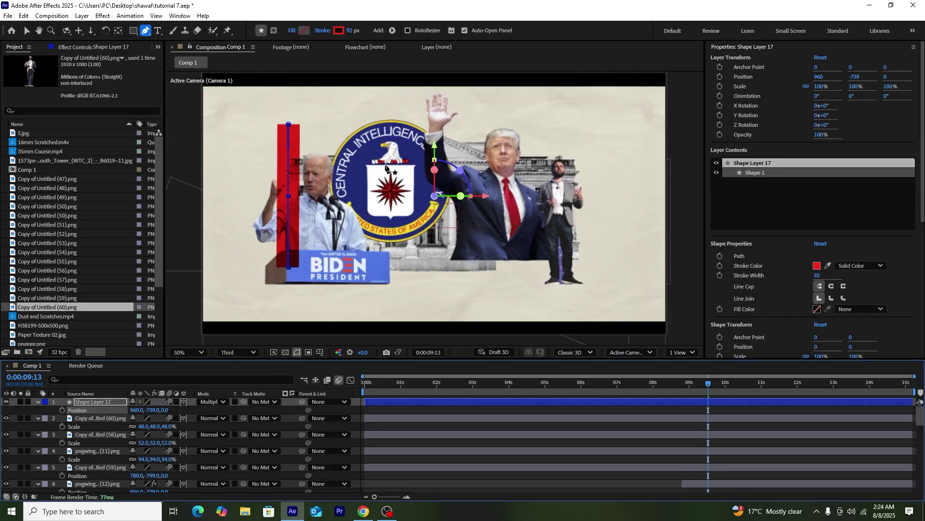
key("v")
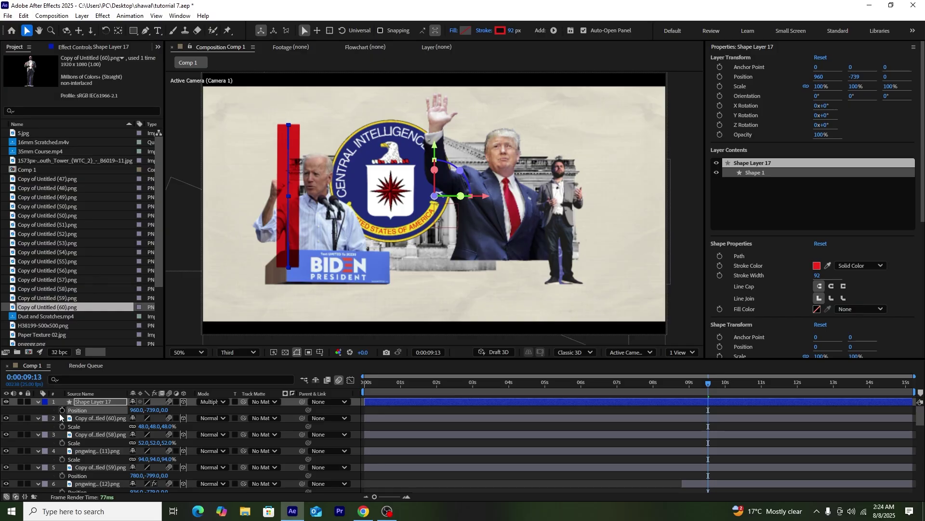
Add Trim Paths to the red stripe and start keyframing its End at 0:00:08:20.
left_click(36, 403)
left_click(190, 410)
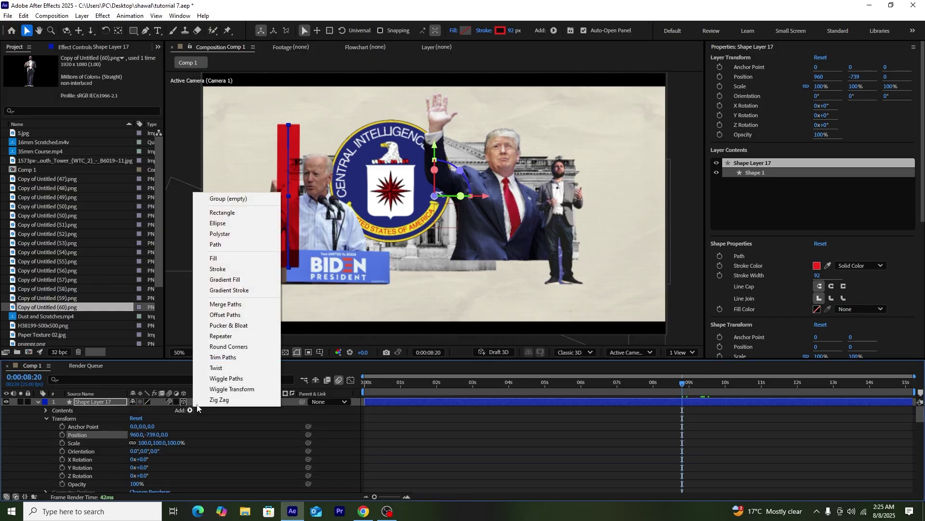
left_click(212, 356)
left_click(54, 426)
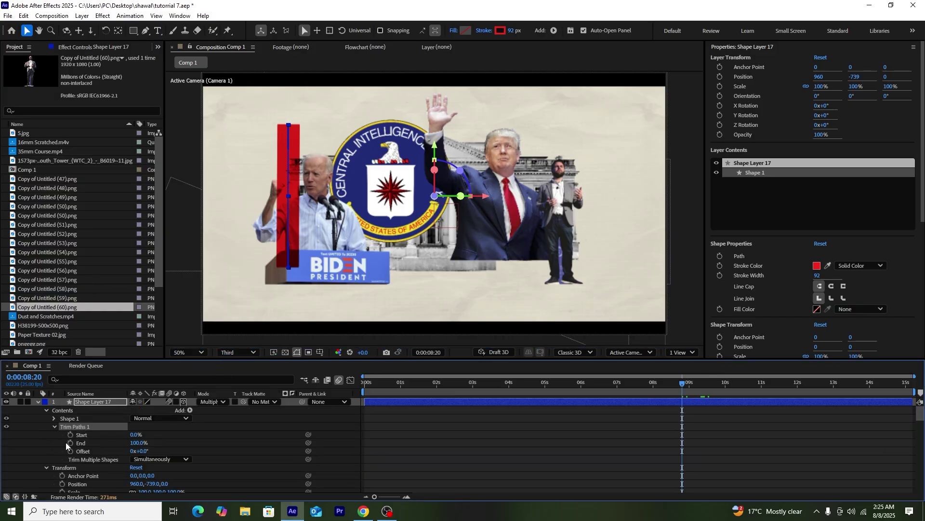
left_click(70, 443)
Reorder the red stripe layer behind the people and CIA seal but in front of the building.
left_click_drag(99, 401, 103, 447)
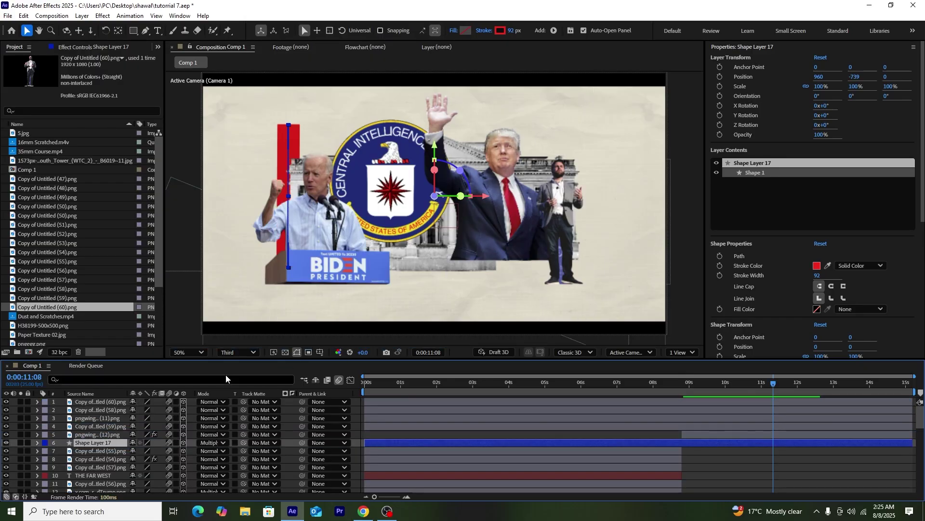
left_click_drag(102, 447, 100, 436)
left_click_drag(376, 107, 375, 102)
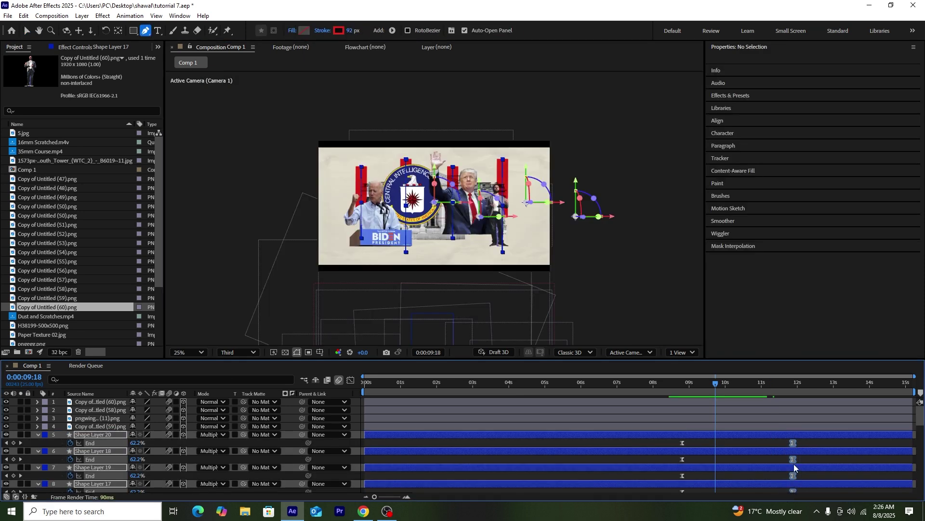
Shift the four stripes' final End keyframes earlier to about 0:00:10:07 and preview the faster reveal.
left_click_drag(793, 458, 734, 456)
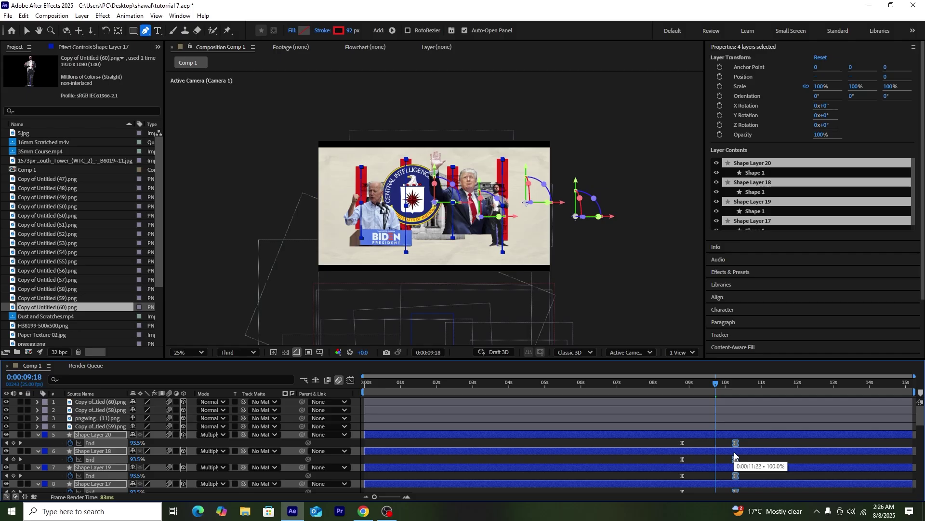
left_click(680, 384)
key("space")
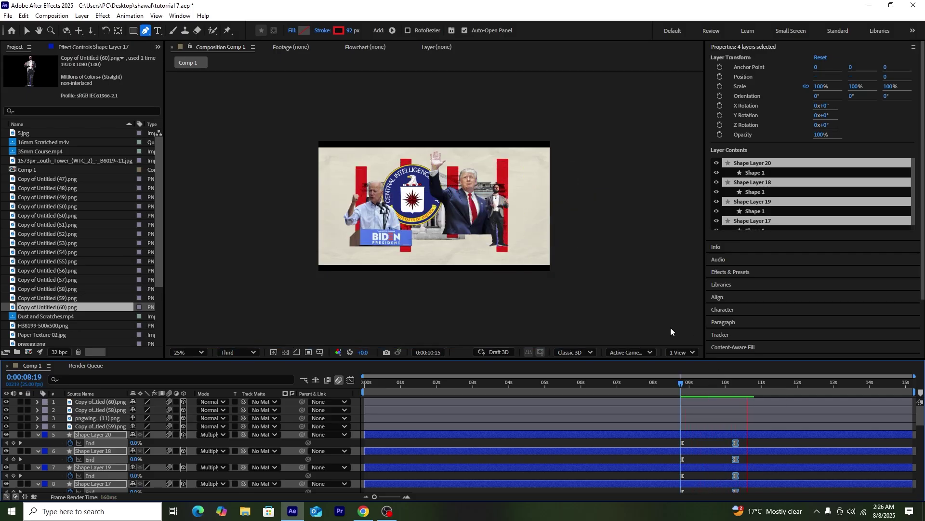
key("space")
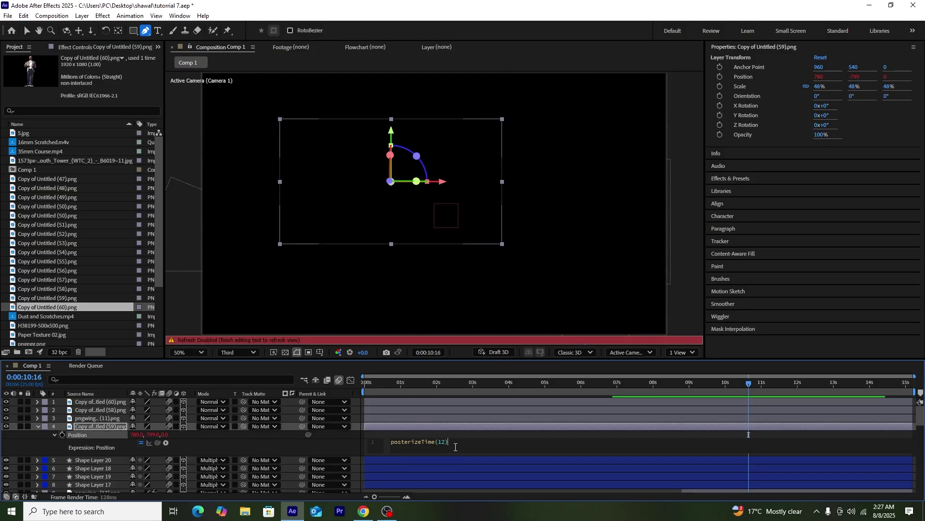
Add a wiggle() call after posterizeTime(12) in the CIA seal's position expression.
type("wiggle()")
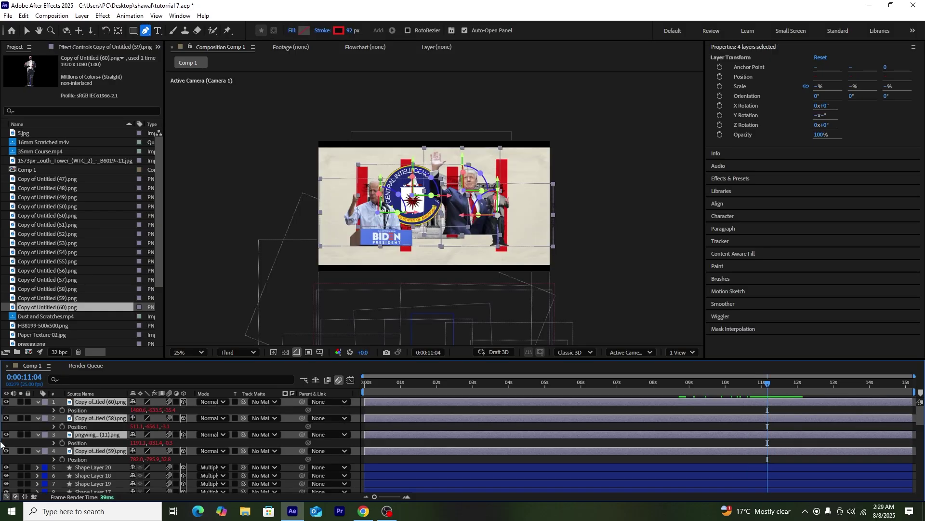
Add position keyframes at 0:00:11:04 to the standing man, Biden, Trump and CIA seal cutouts.
left_click(60, 410)
scroll(741, 434, "down", 3)
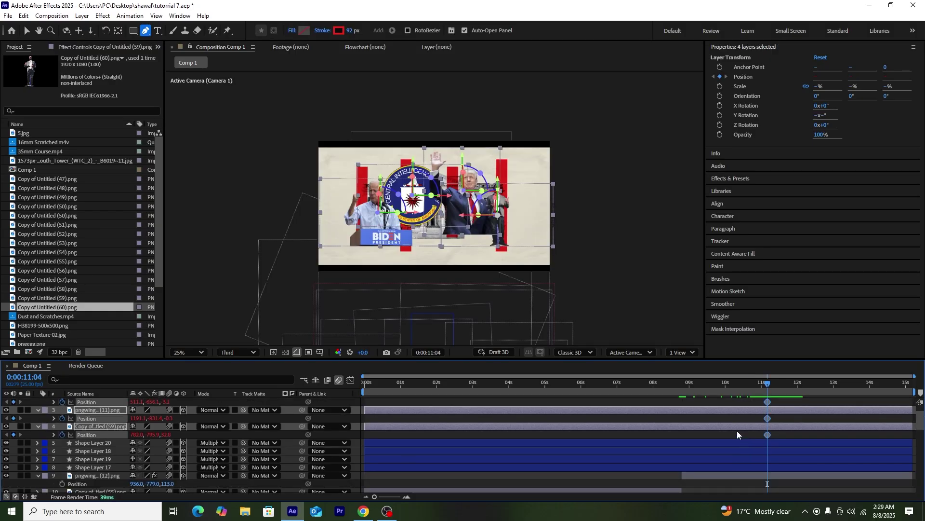
At 0:00:08:20, move the CIA seal, Trump and Biden cutouts closer together around the frame's centre for their starting positions.
left_click_drag(691, 384, 682, 380)
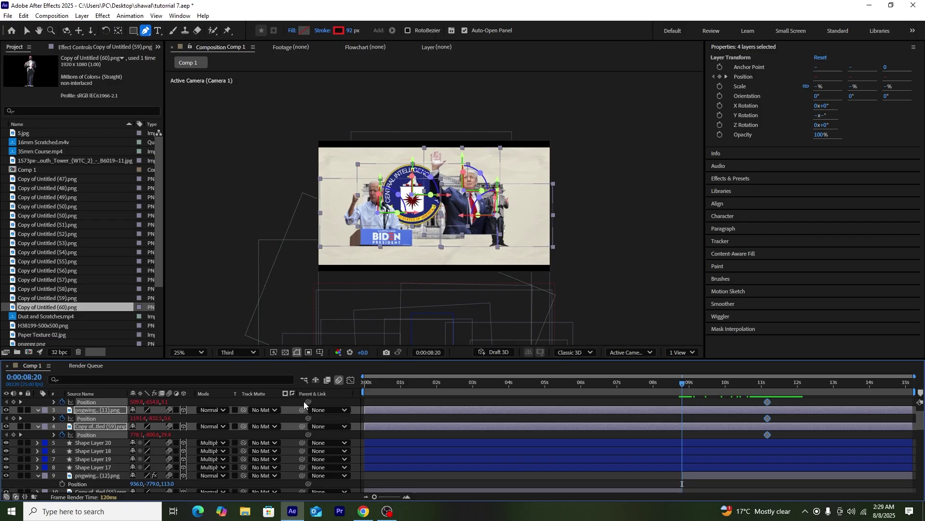
left_click(30, 32)
left_click(213, 173)
left_click(94, 427)
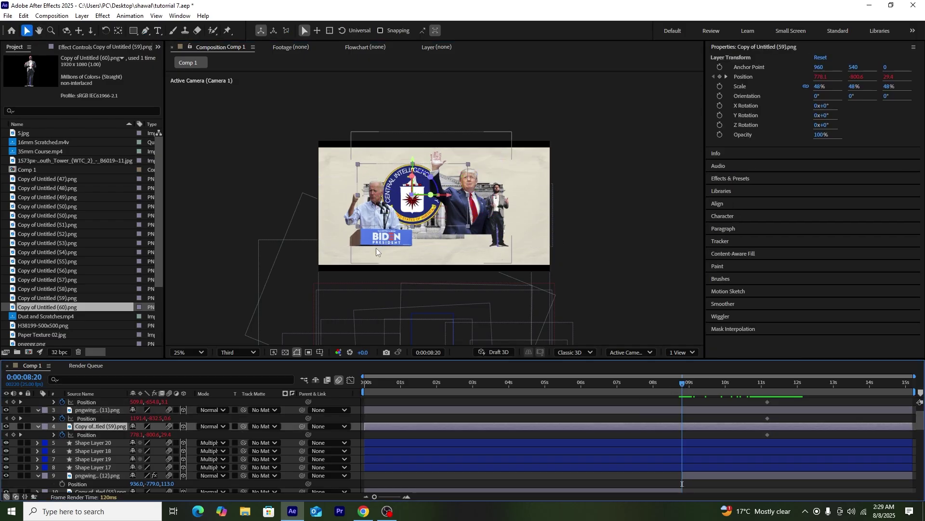
left_click_drag(396, 201, 406, 209)
left_click(96, 411)
left_click_drag(464, 210, 452, 212)
left_click(362, 236)
left_click_drag(363, 236, 379, 229)
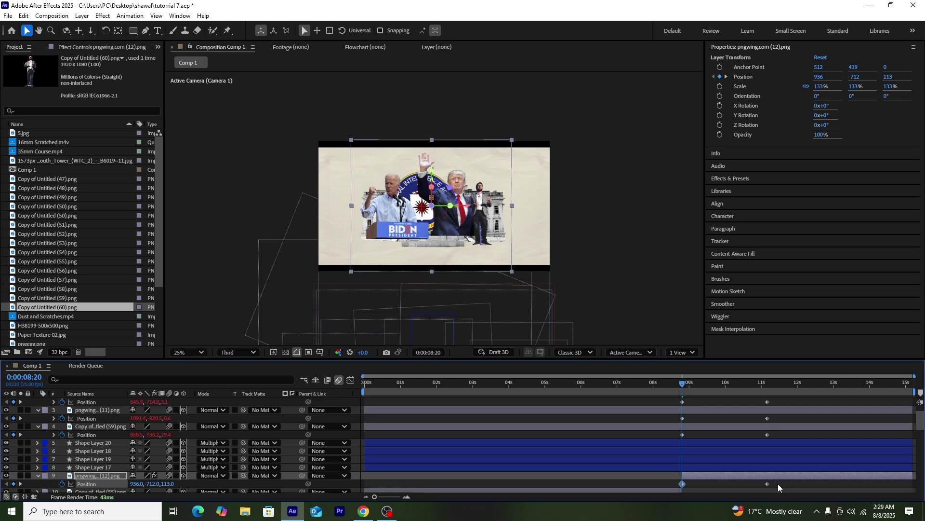
Ease all five layers' third-scene position keyframes, shape the speed curve with a long 100% influence slow-down, and preview the motion.
left_click_drag(778, 484, 666, 384)
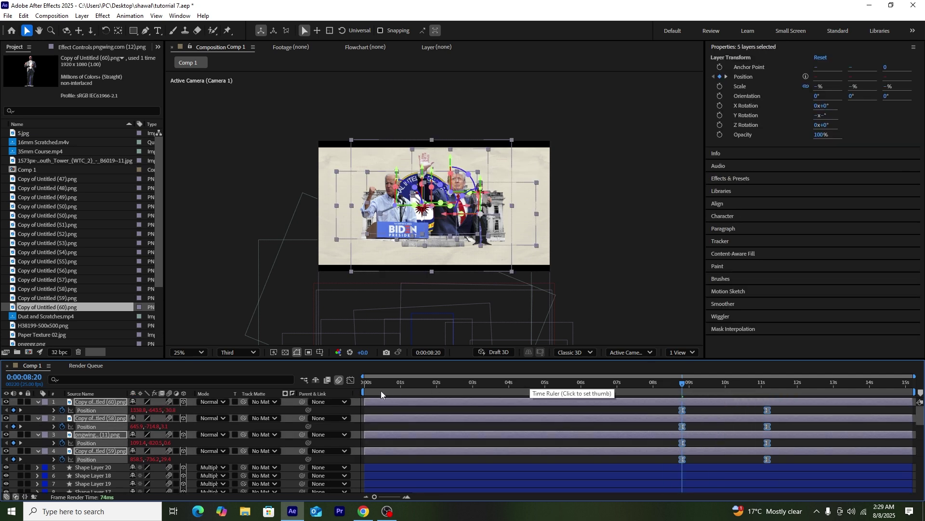
key("shift+F3")
left_click_drag(753, 468, 723, 468)
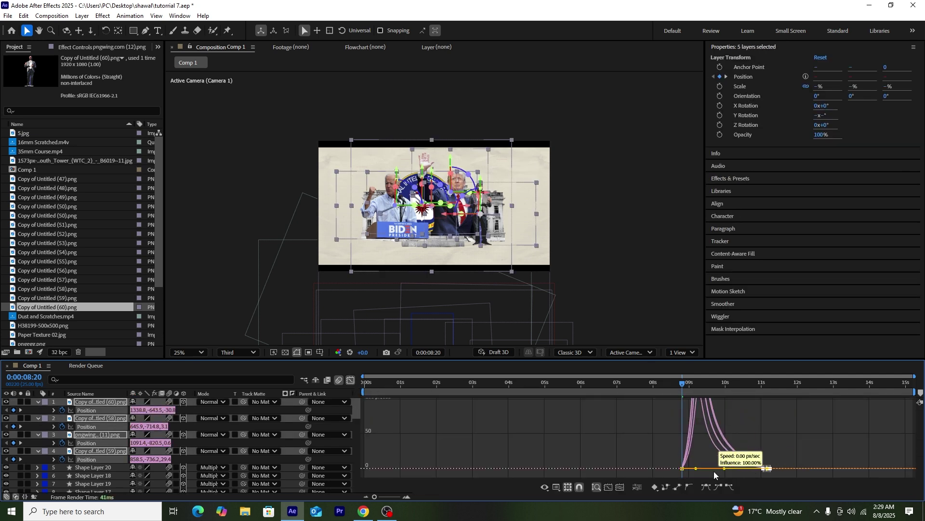
key("space")
left_click(687, 384)
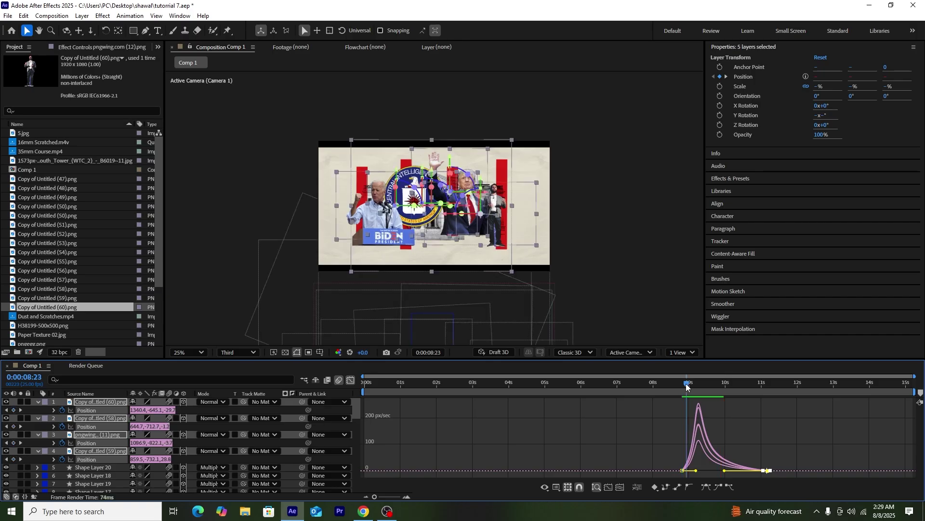
key("space")
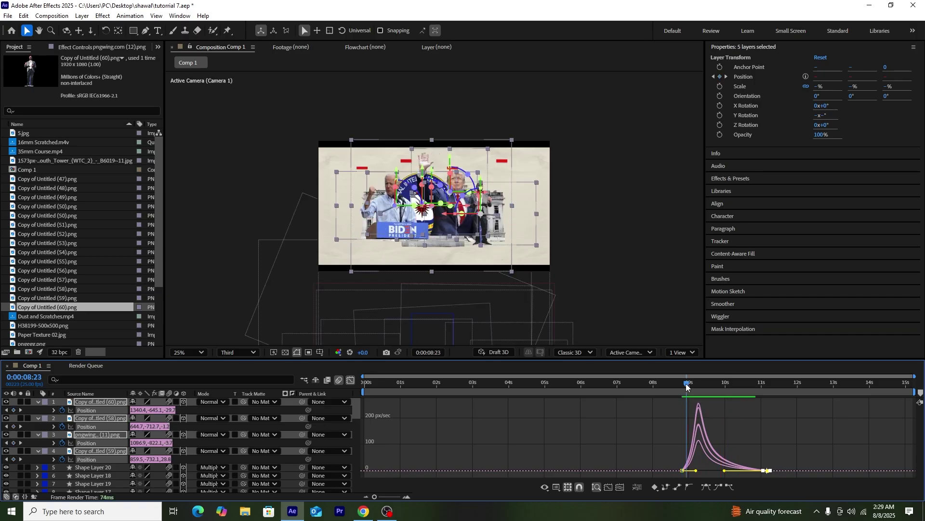
left_click(351, 380)
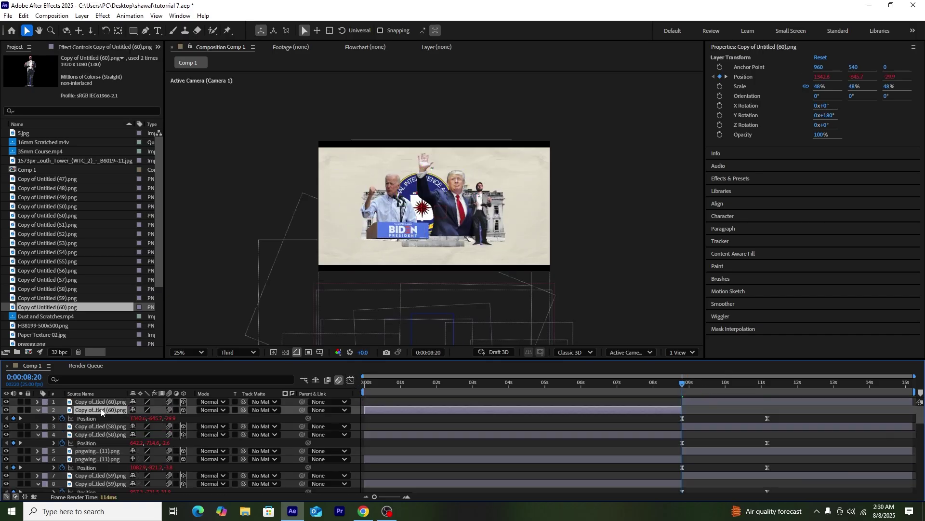
Delete the split-off portions of the standing man, Biden, Trump and CIA seal layers that lie before 0:00:08:20.
key("Delete")
left_click(96, 420)
key("Delete")
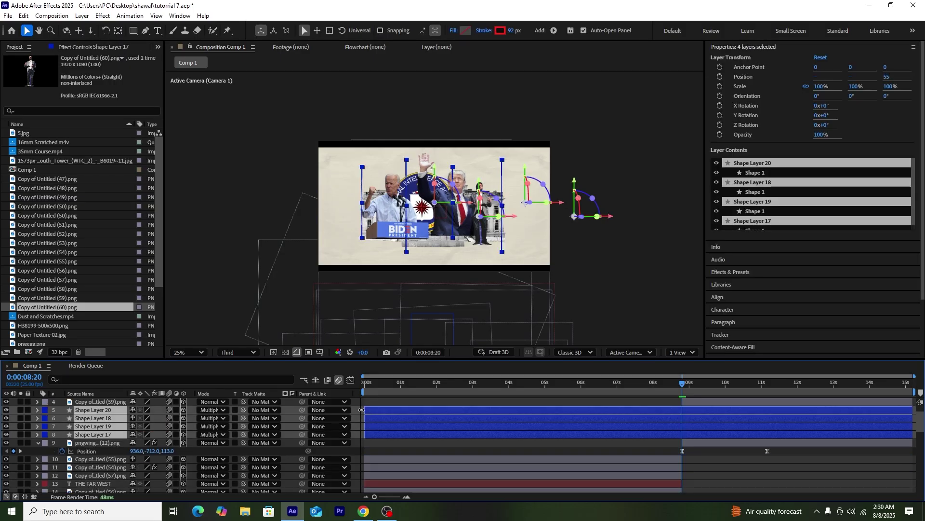
Trim the start of the four stripe shape layers to 0:00:08:20 and preview the scene change.
left_click_drag(361, 409, 682, 409)
left_click(666, 387)
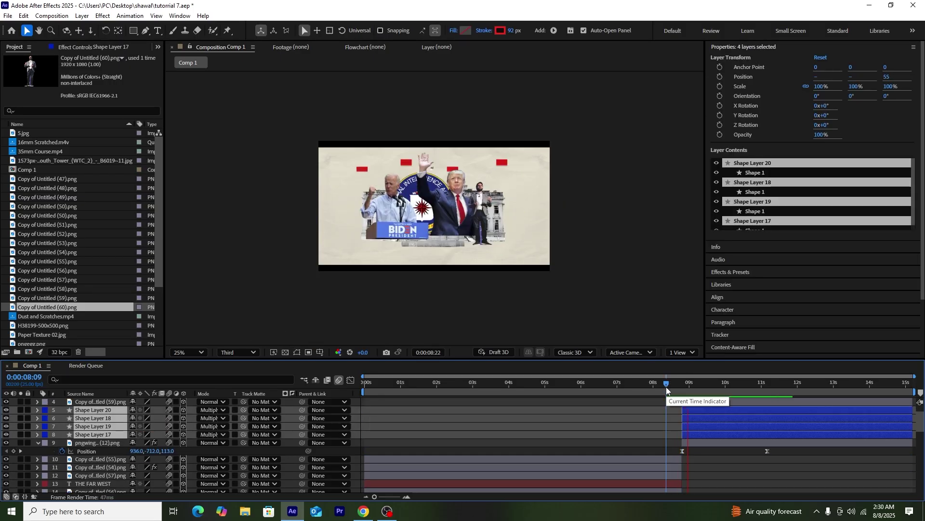
left_click_drag(666, 386, 641, 385)
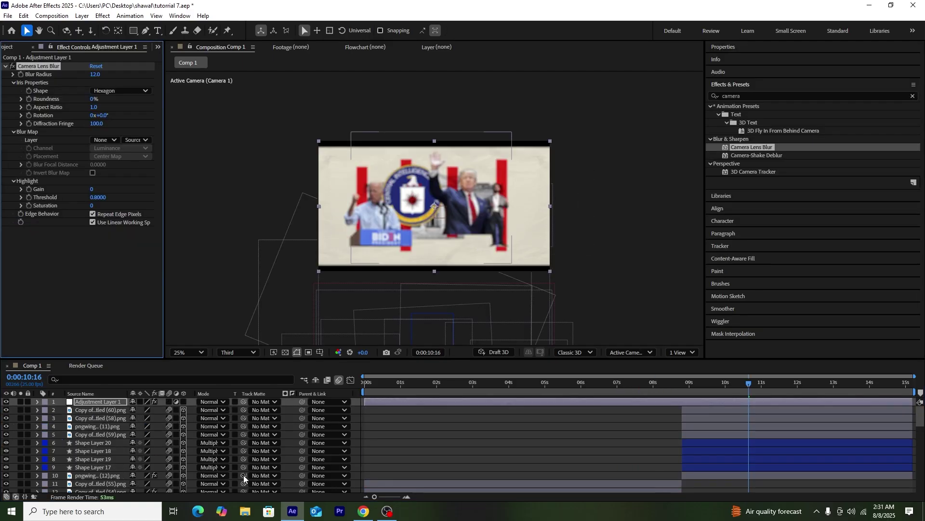
Keyframe the adjustment layer's Camera Lens Blur radius at 12 at 0:00:08:20 and at 0 at 0:00:08:18.
left_click_drag(693, 383, 681, 383)
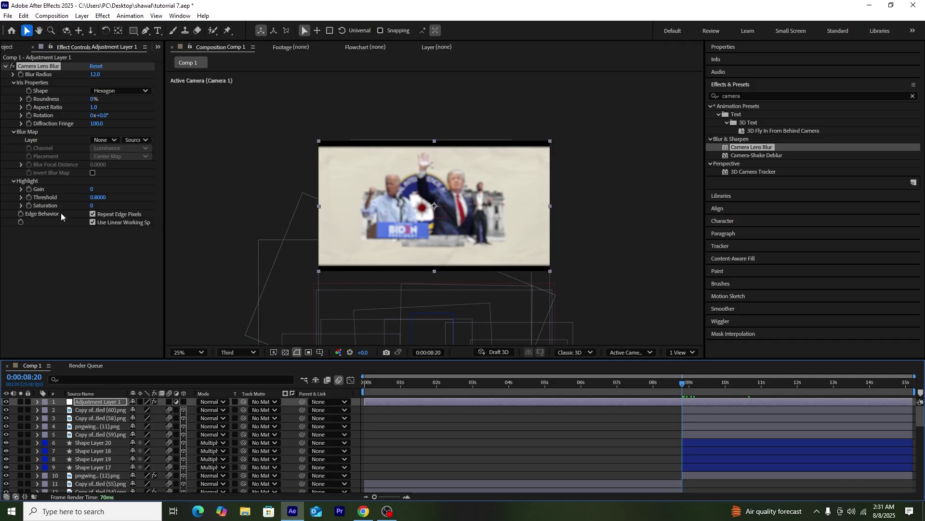
left_click(24, 78)
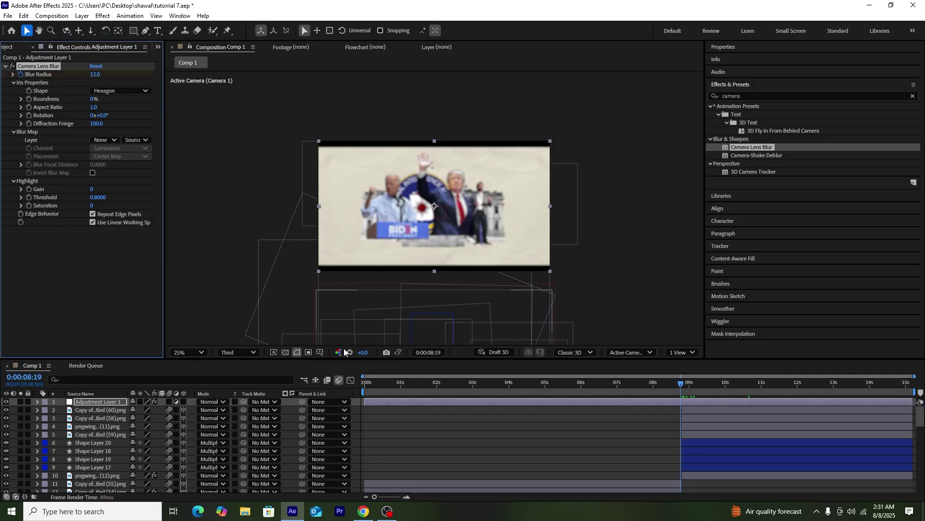
key("Page_Up")
key("Page_Up")
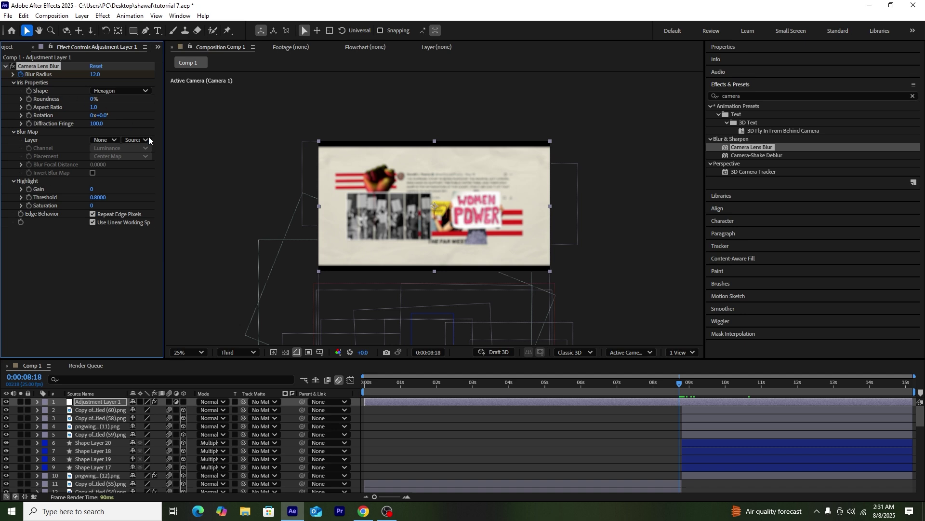
left_click_drag(96, 76, 48, 77)
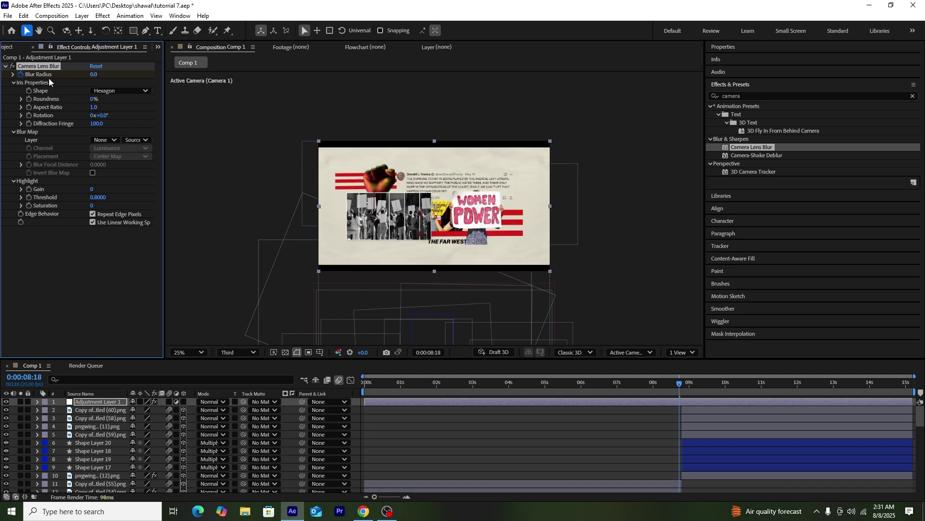
Return the Blur Radius to 0 a couple of frames after 0:00:08:20 and preview the blur transition.
key("Page_Down")
key("Page_Down")
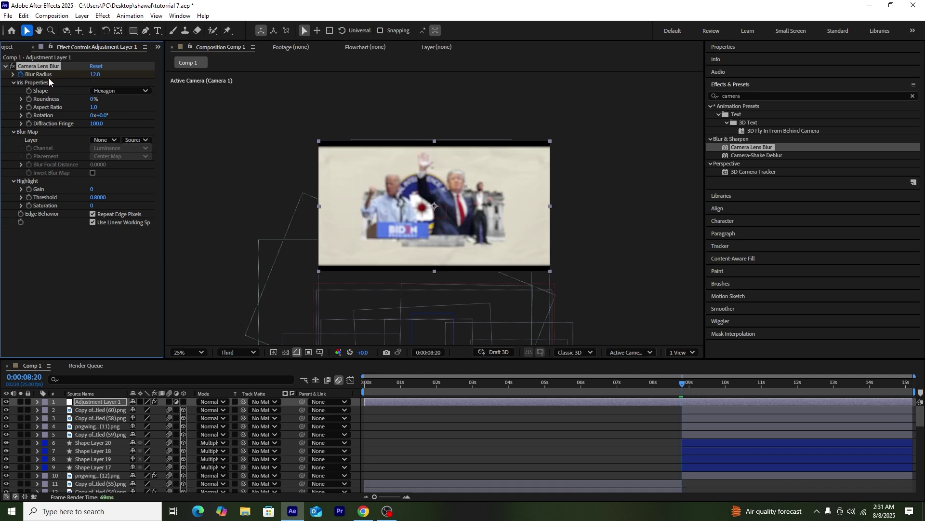
key("Page_Down")
key("space")
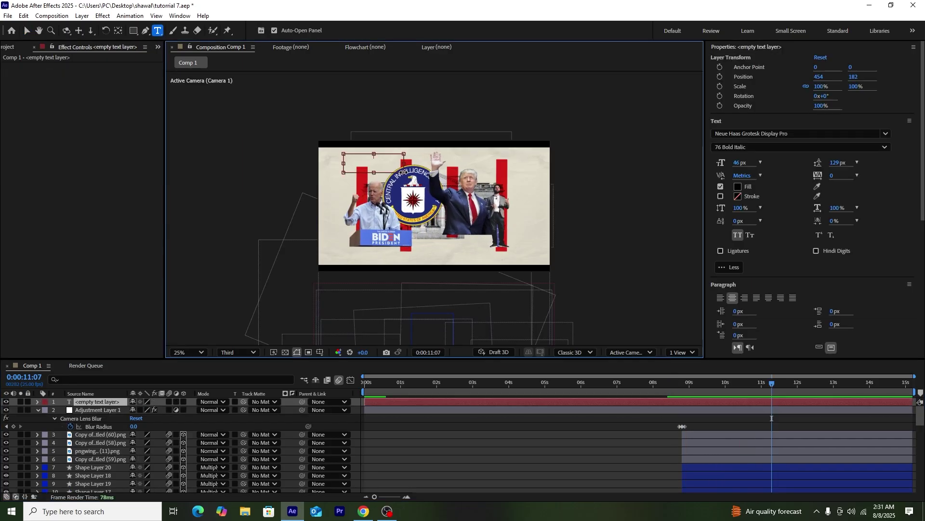
Add the text "no radicals" above Biden and give it an Opacity text animator set to 0%.
type("n")
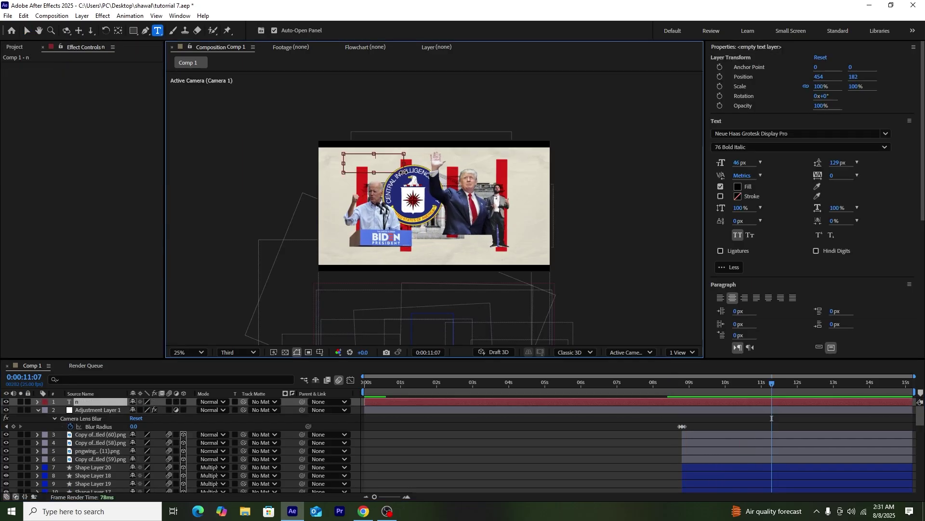
type("o radicals")
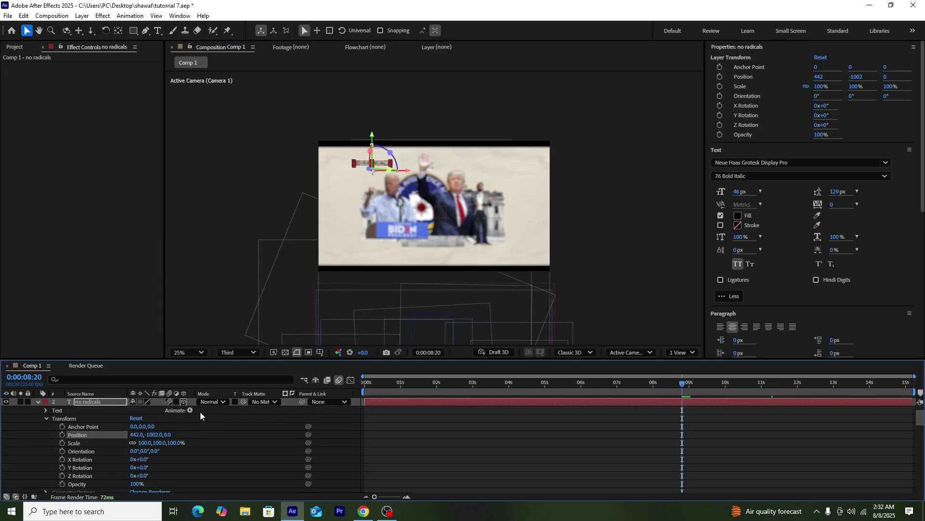
left_click(190, 410)
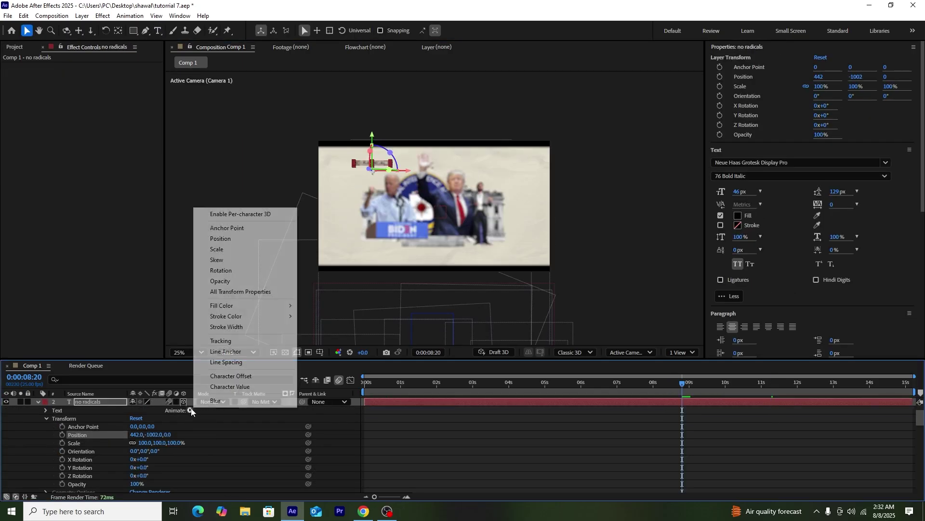
left_click(227, 281)
left_click_drag(134, 461, 50, 462)
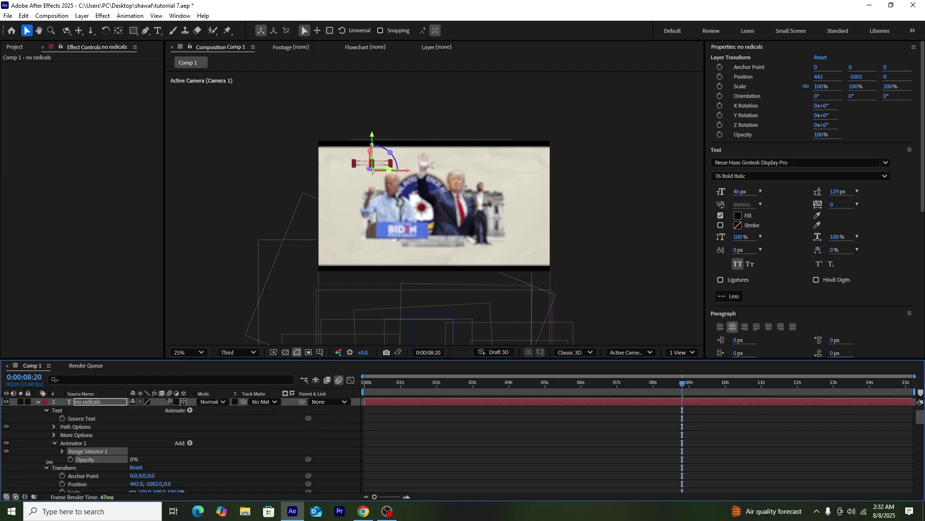
Keyframe the text range selector's Start at 0% at 0:00:08:20 and raise it further along the timeline to reveal the letters.
left_click(62, 451)
left_click(79, 459)
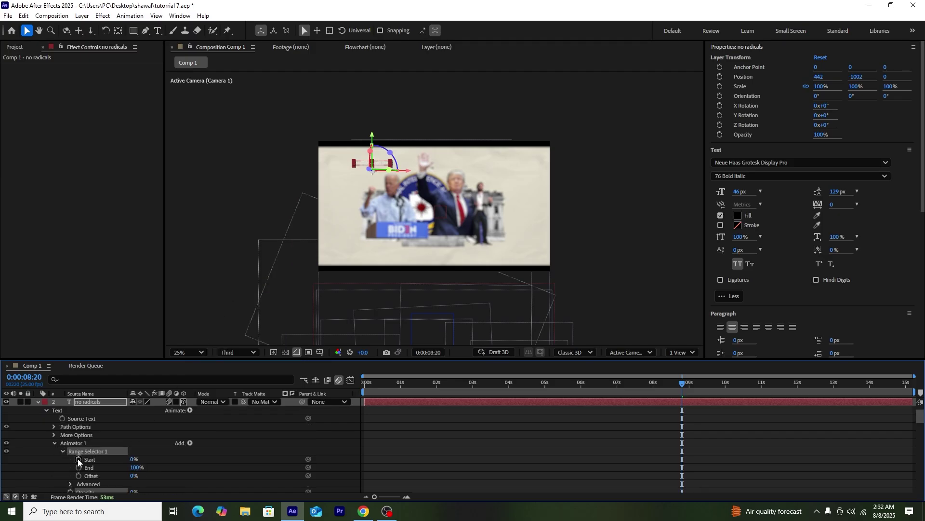
key("space")
key("space")
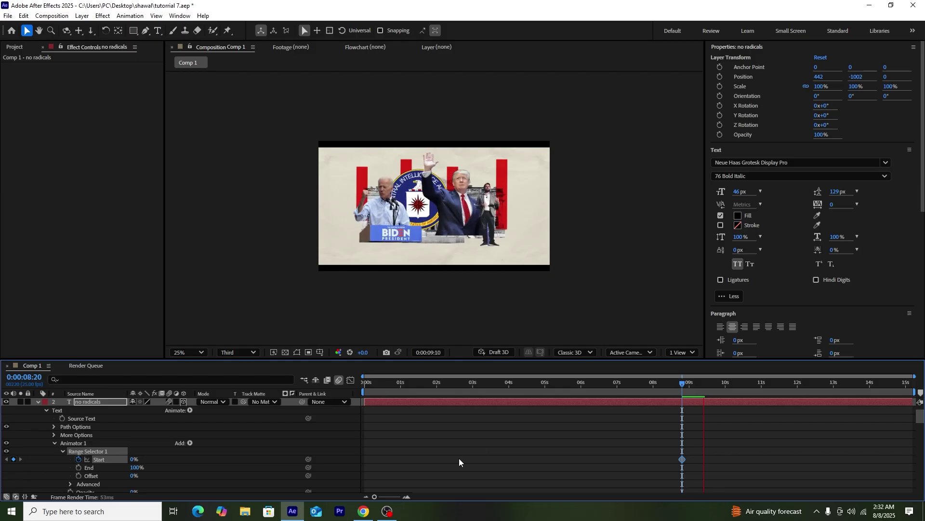
left_click_drag(140, 458, 275, 477)
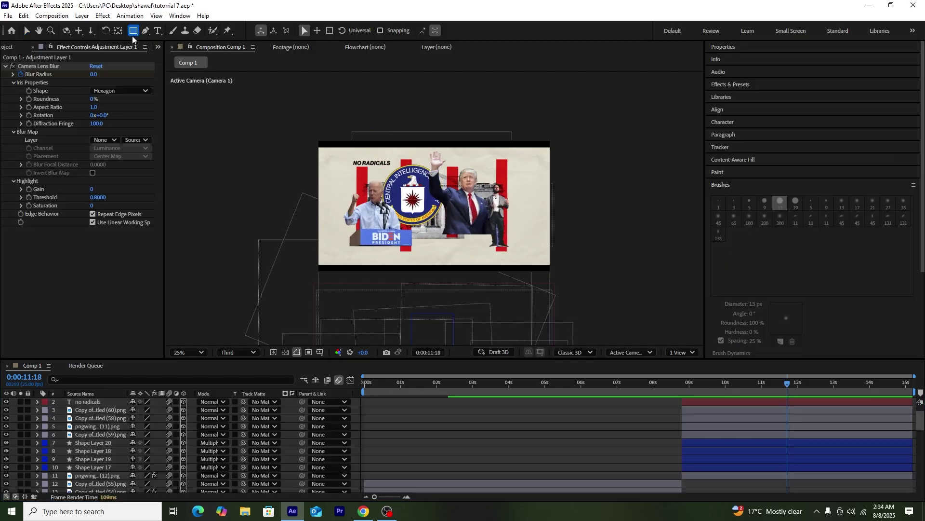
Draw an unfilled ellipse about 380 × 102 px with a 9 px red stroke around NO RADICALS and set its blending mode to Multiply.
left_click_drag(132, 35, 172, 52)
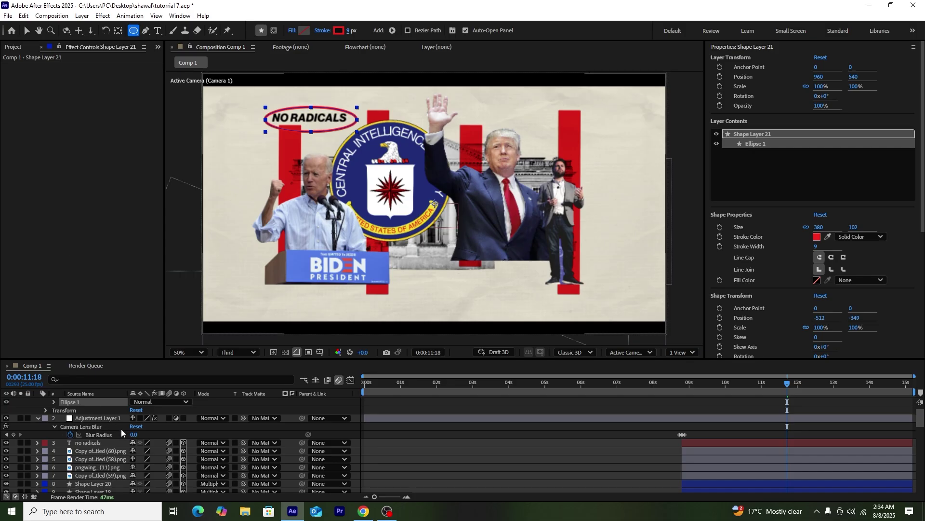
scroll(167, 412, "up", 1)
left_click(211, 402)
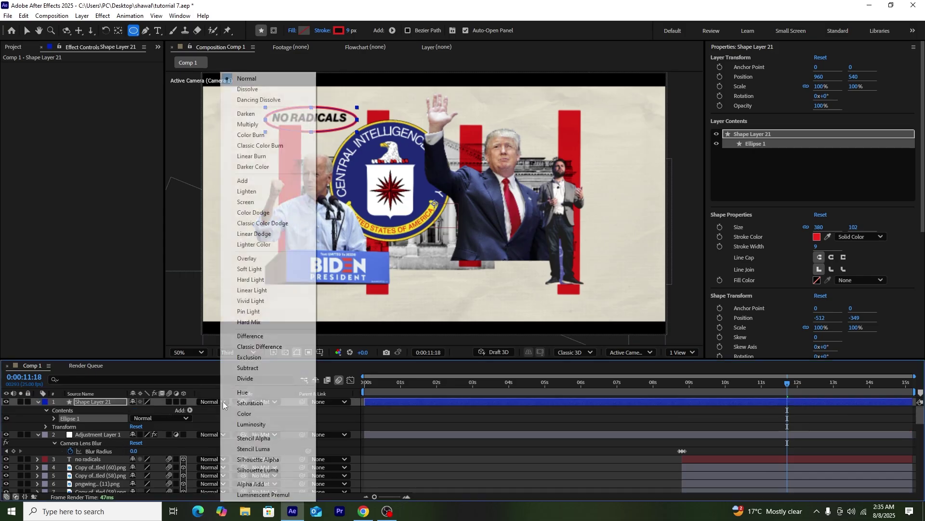
left_click(256, 123)
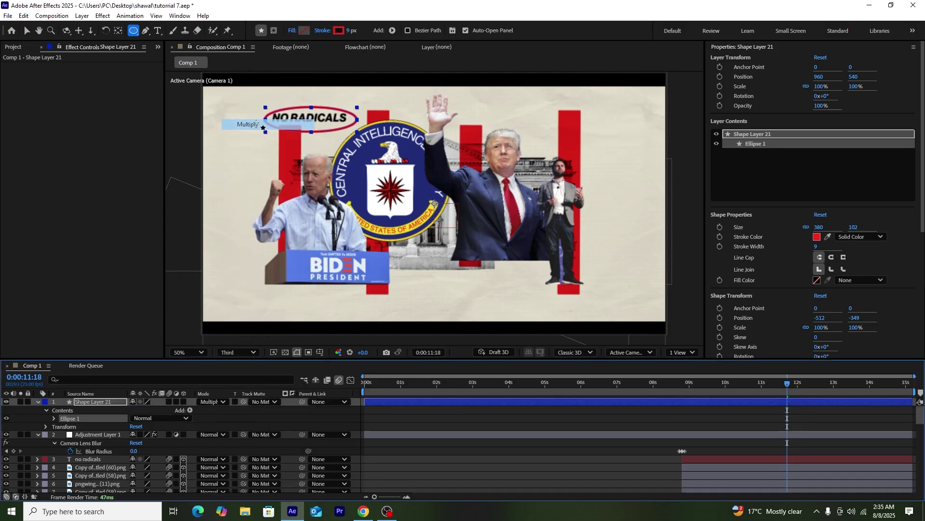
Enable motion blur on the ellipse layer, adjust its placement around the text, and add Trim Paths with an End keyframe at 0:00:08:20.
left_click(39, 401)
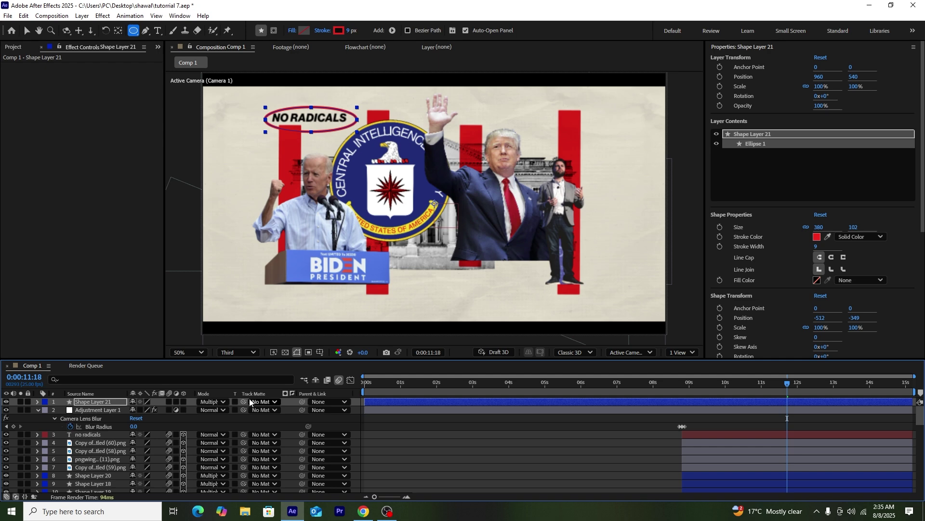
left_click(169, 401)
left_click_drag(346, 110, 343, 106)
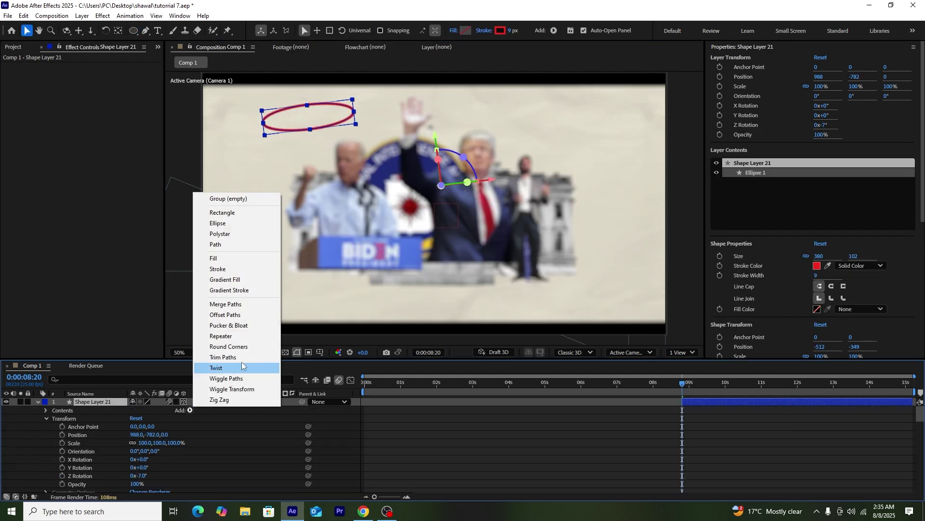
left_click(227, 362)
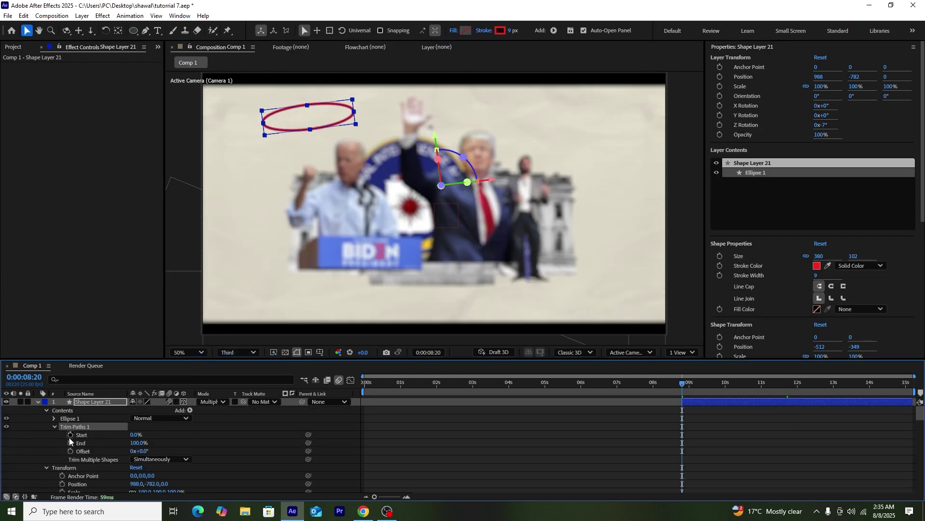
left_click(70, 443)
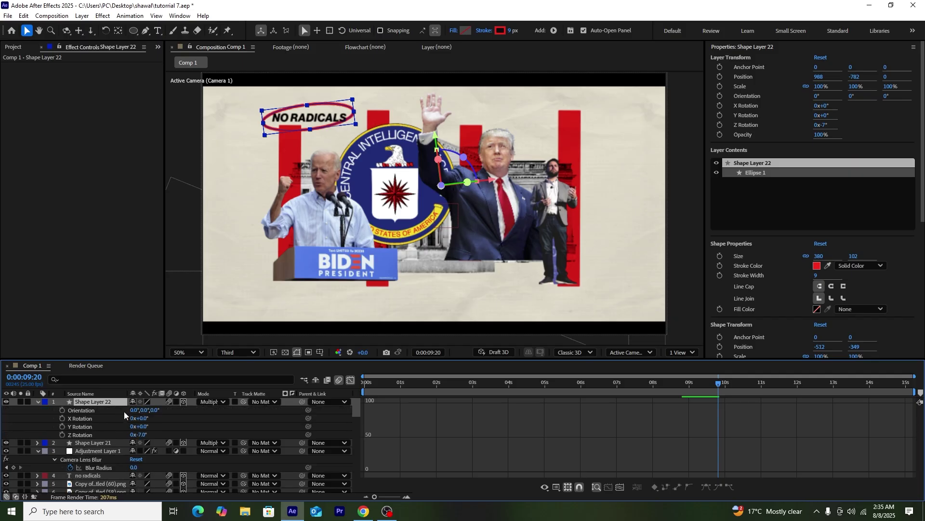
Set the duplicate ellipse's Z Rotation to -5°, narrow it to 84% and align it over the first ellipse around NO RADICALS.
left_click_drag(144, 436, 149, 437)
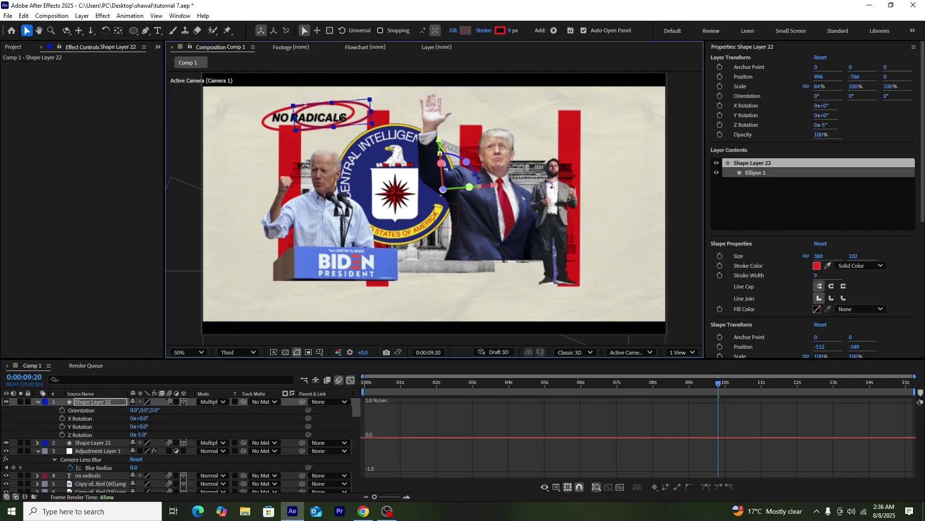
left_click_drag(340, 114, 326, 119)
key("shift+Left")
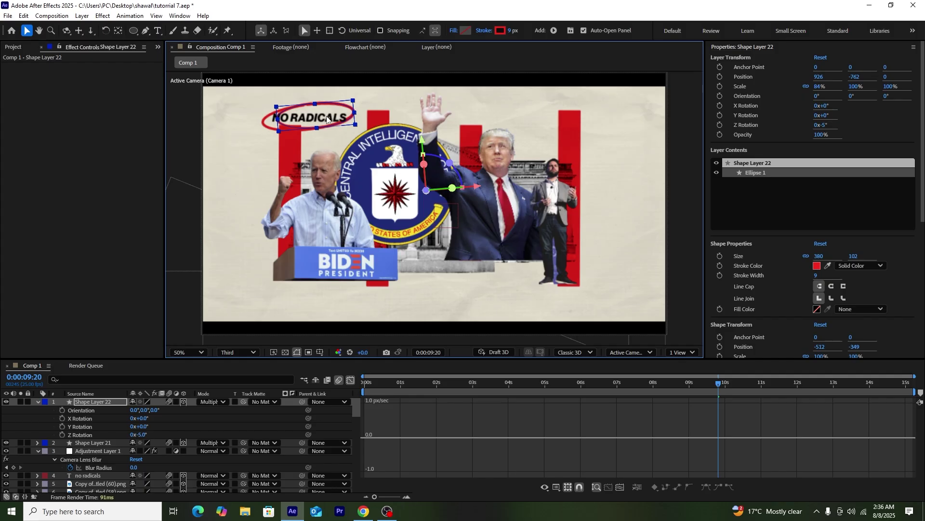
left_click(614, 261)
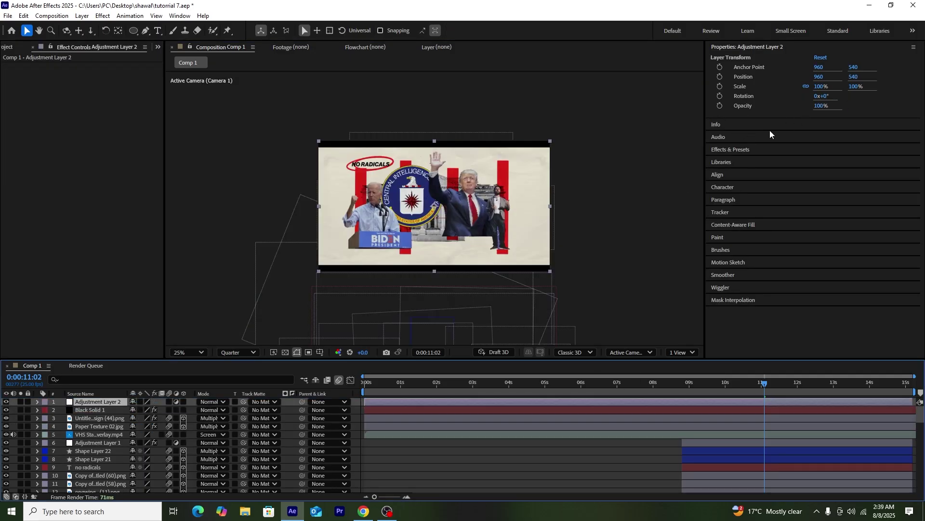
Apply the Noise effect to Adjustment Layer 2 with an amount of 5%.
left_click(733, 149)
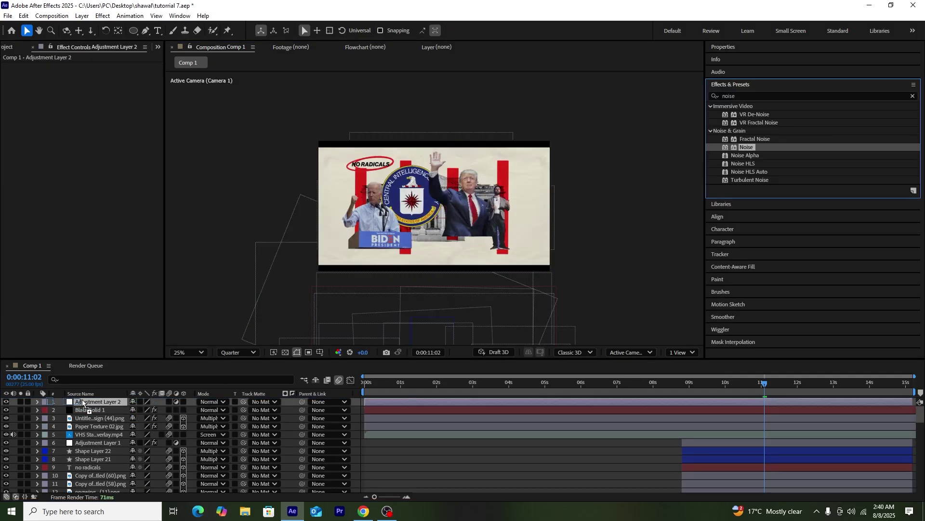
left_click_drag(747, 147, 128, 112)
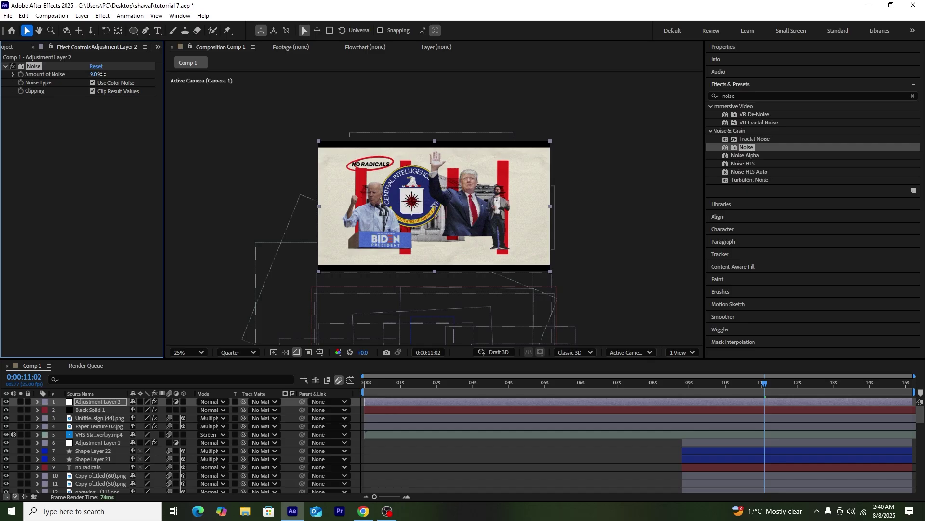
Add a new adjustment layer on top of the composition and apply CC Vignette to it with an amount of 116.
right_click(331, 273)
mouse_move(347, 276)
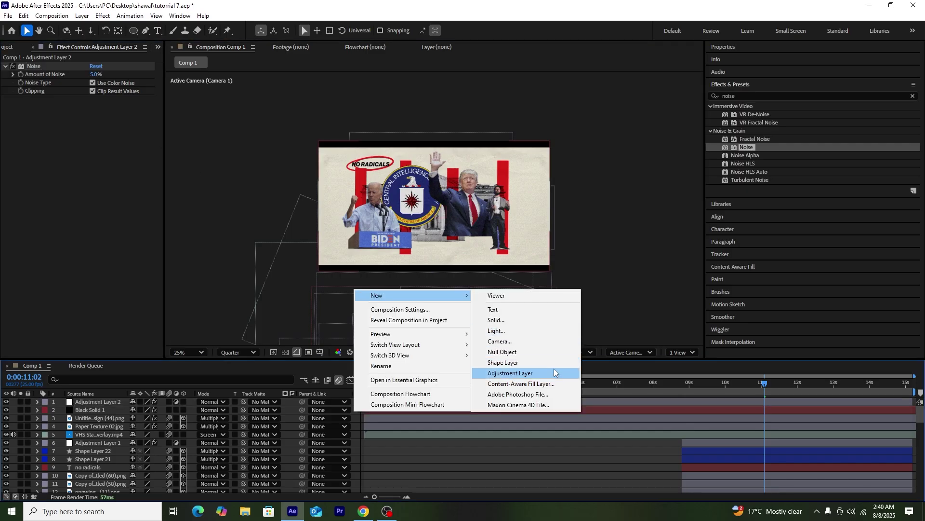
left_click(554, 372)
left_click(771, 96)
type("cc vign")
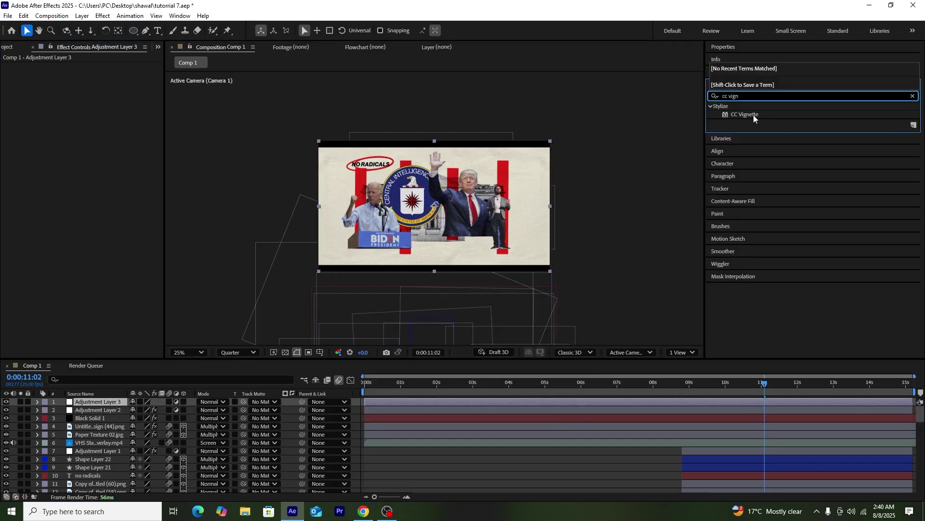
left_click_drag(746, 114, 106, 404)
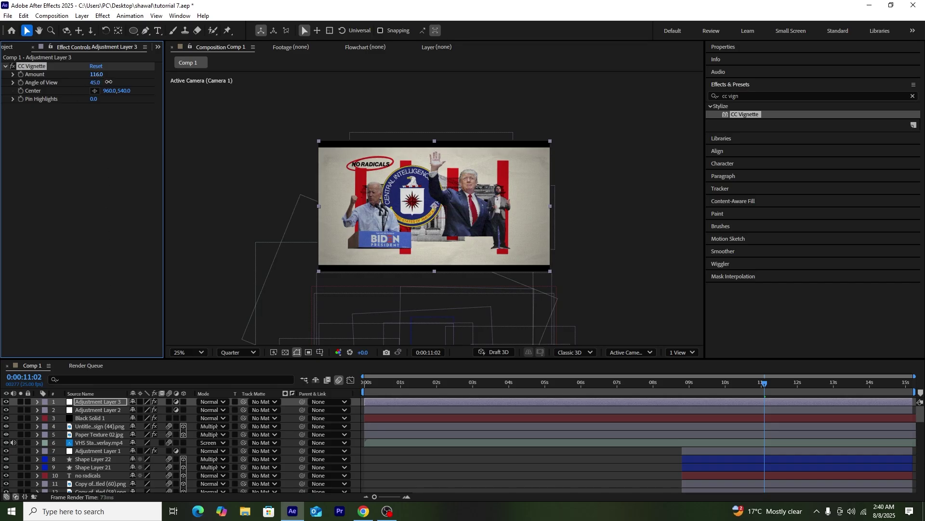
Mask the vignette layer with a nearly frame-wide ellipse, inverted and feathered, and add Gaussian Blur with a blurriness of 9.3.
left_click(133, 30)
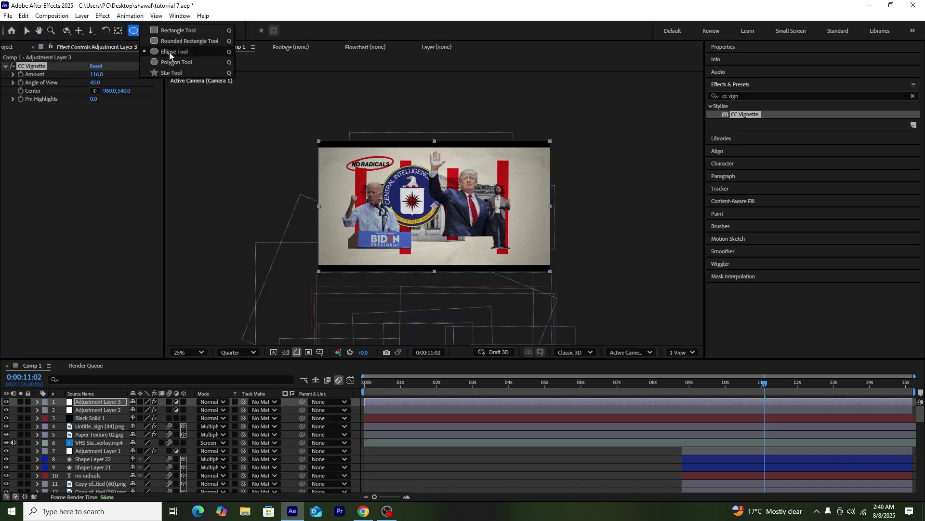
left_click(167, 54)
left_click_drag(322, 149, 544, 265)
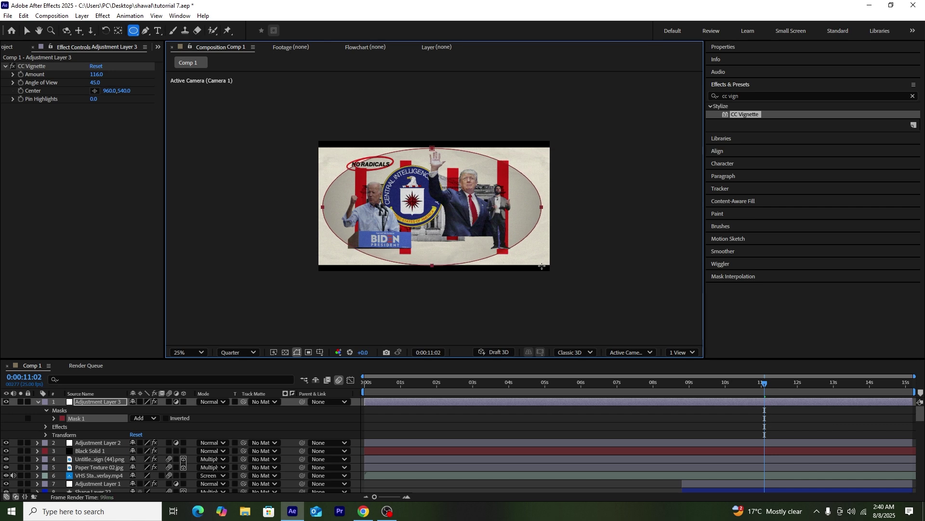
left_click(54, 418)
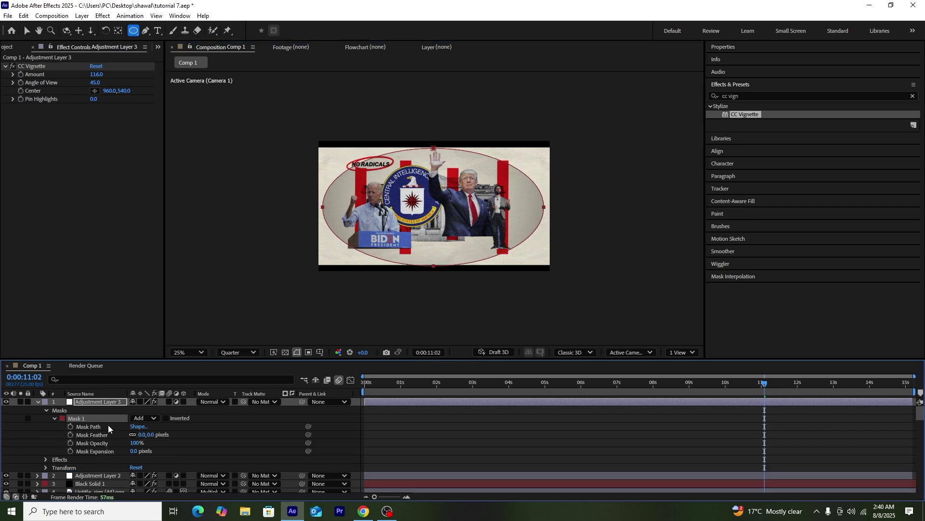
left_click(165, 419)
left_click_drag(151, 436, 271, 435)
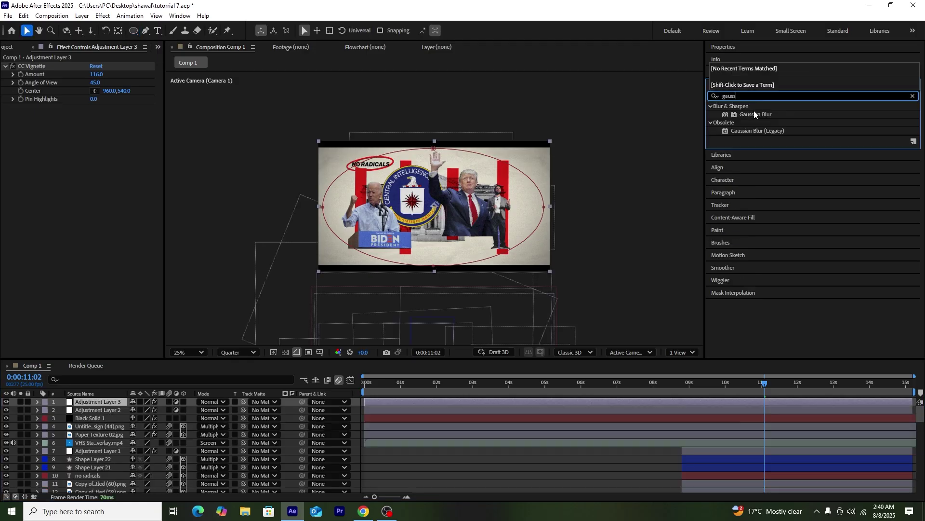
left_click_drag(754, 112, 111, 337)
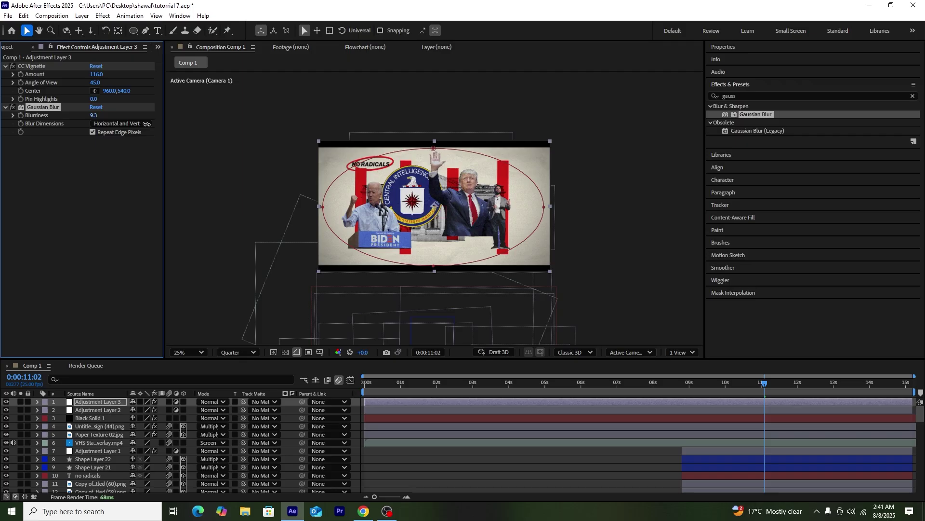
Add another adjustment layer on top of the composition, apply Posterize Time to it and open its frame rate for editing.
right_click(361, 295)
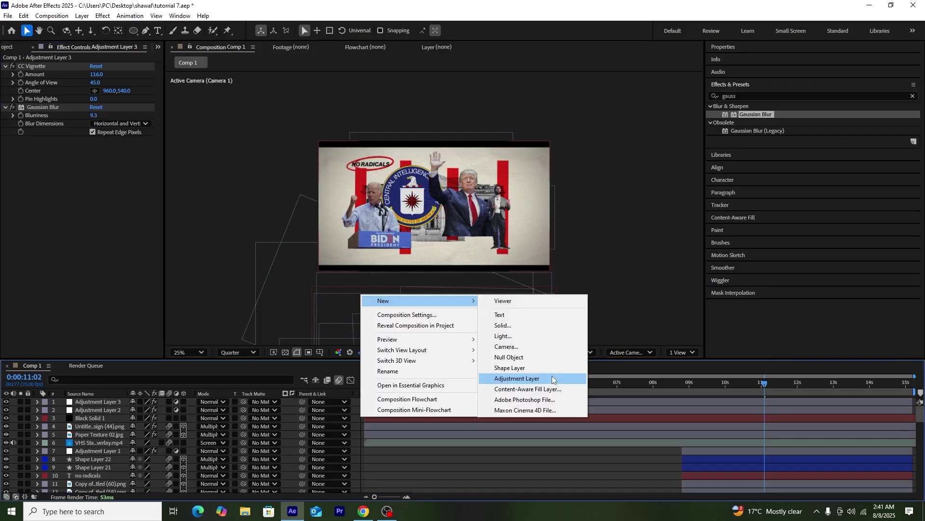
left_click(518, 379)
left_click(913, 96)
left_click(895, 95)
type("po")
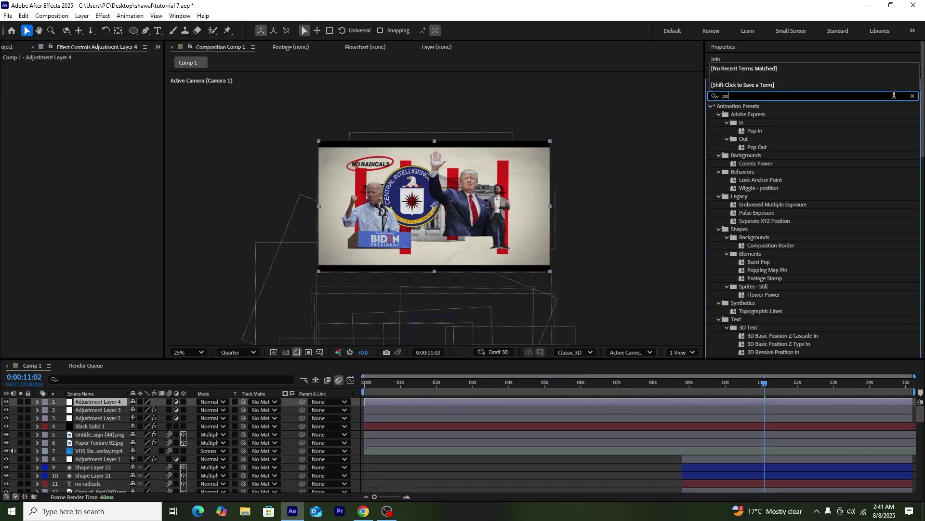
type("ster")
left_click_drag(752, 130, 98, 401)
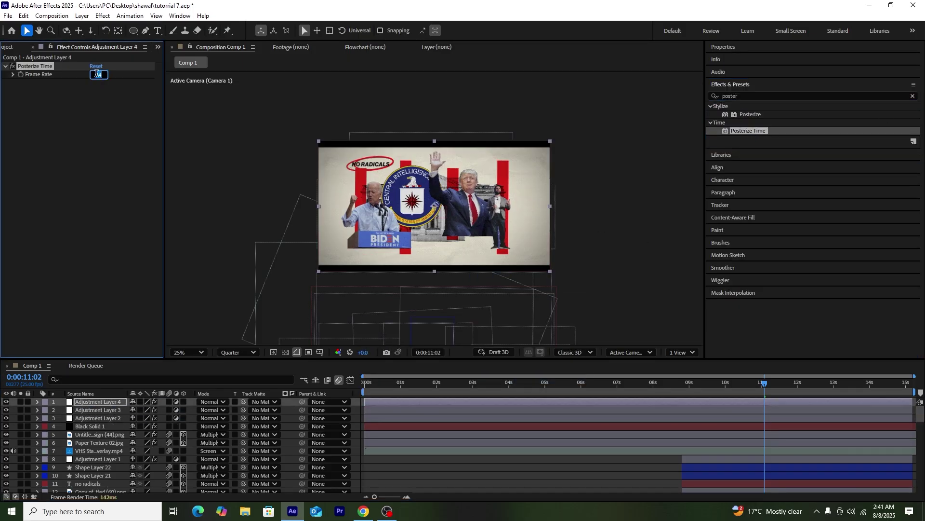
left_click(181, 169)
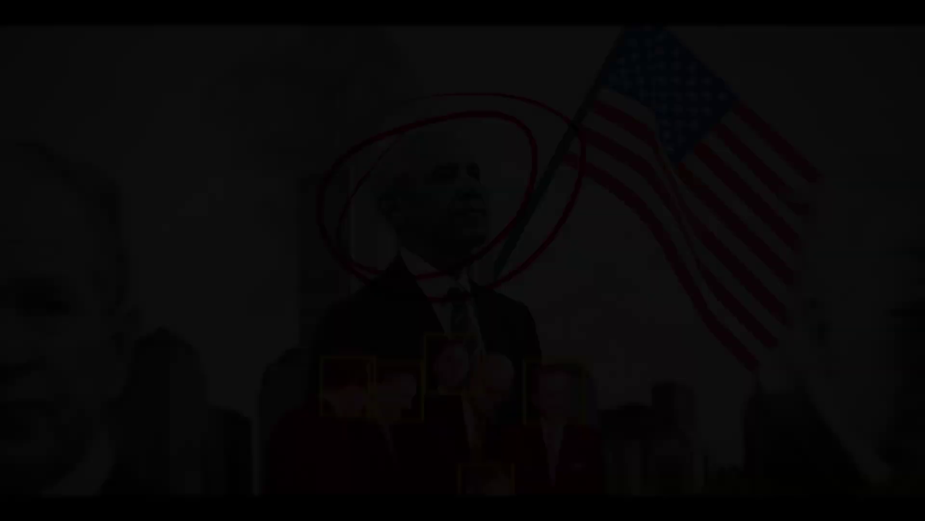